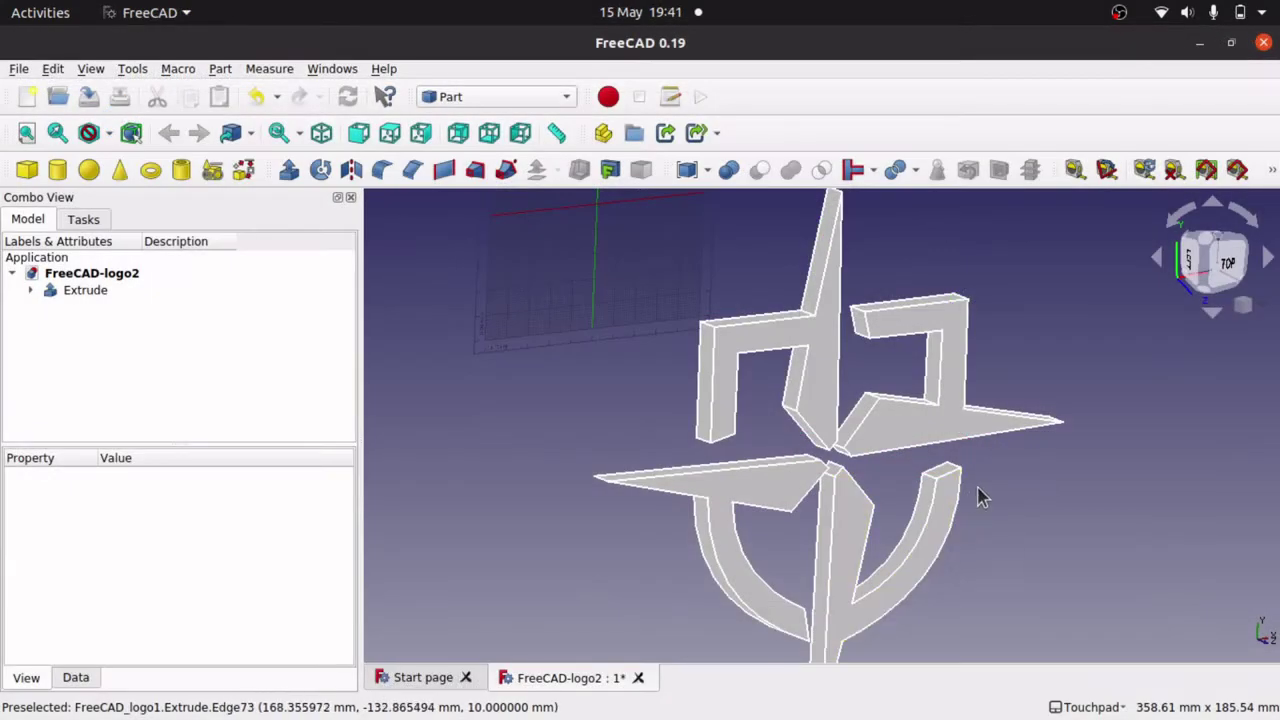
# - Open the reference image logo1.jpg from the Downloads folder, examine the logo's colours, and return to the FreeCAD model
pyautogui.keyDown('alt'); pyautogui.moveTo(980, 494); pyautogui.dragTo(957, 477); pyautogui.keyUp('alt')
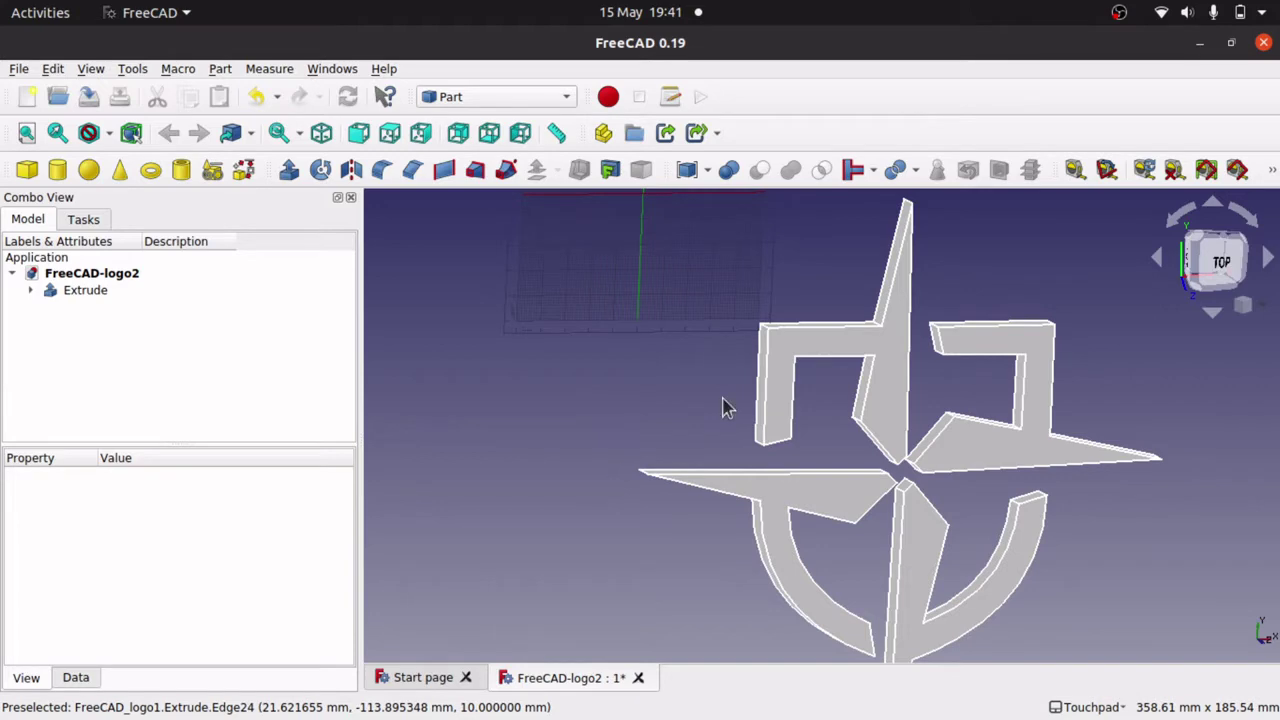
pyautogui.press('super')
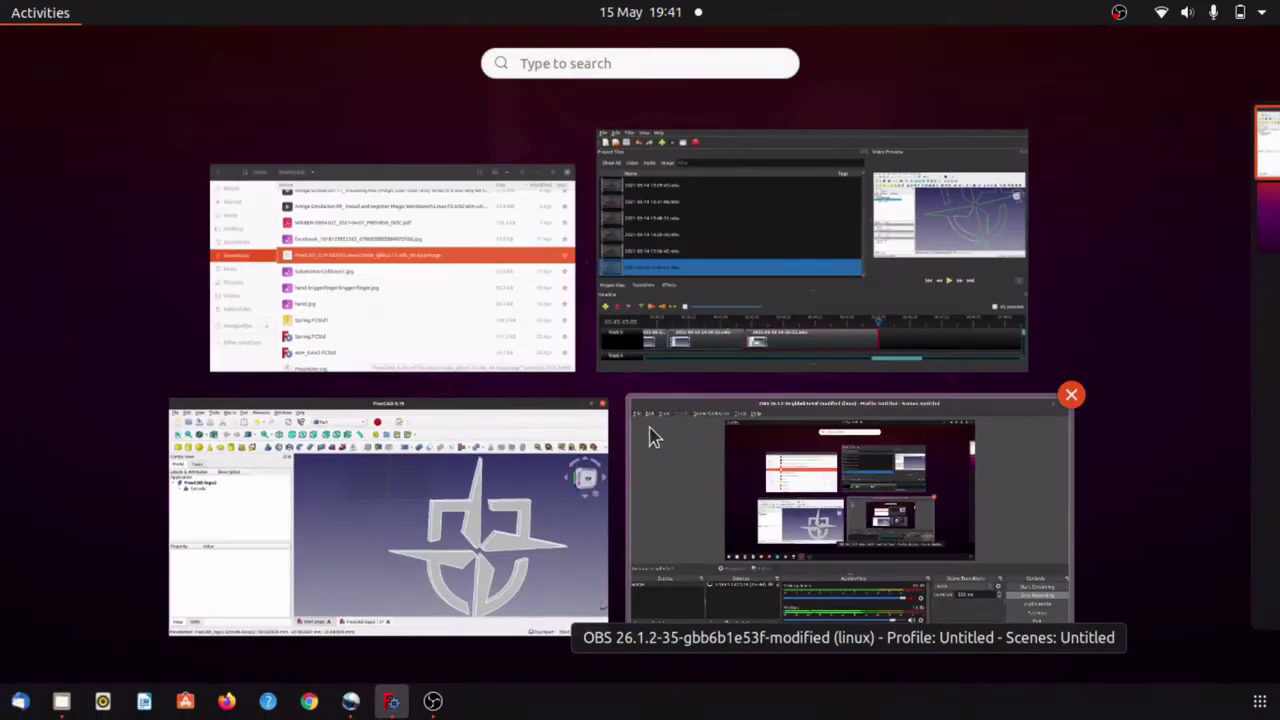
pyautogui.click(431, 263)
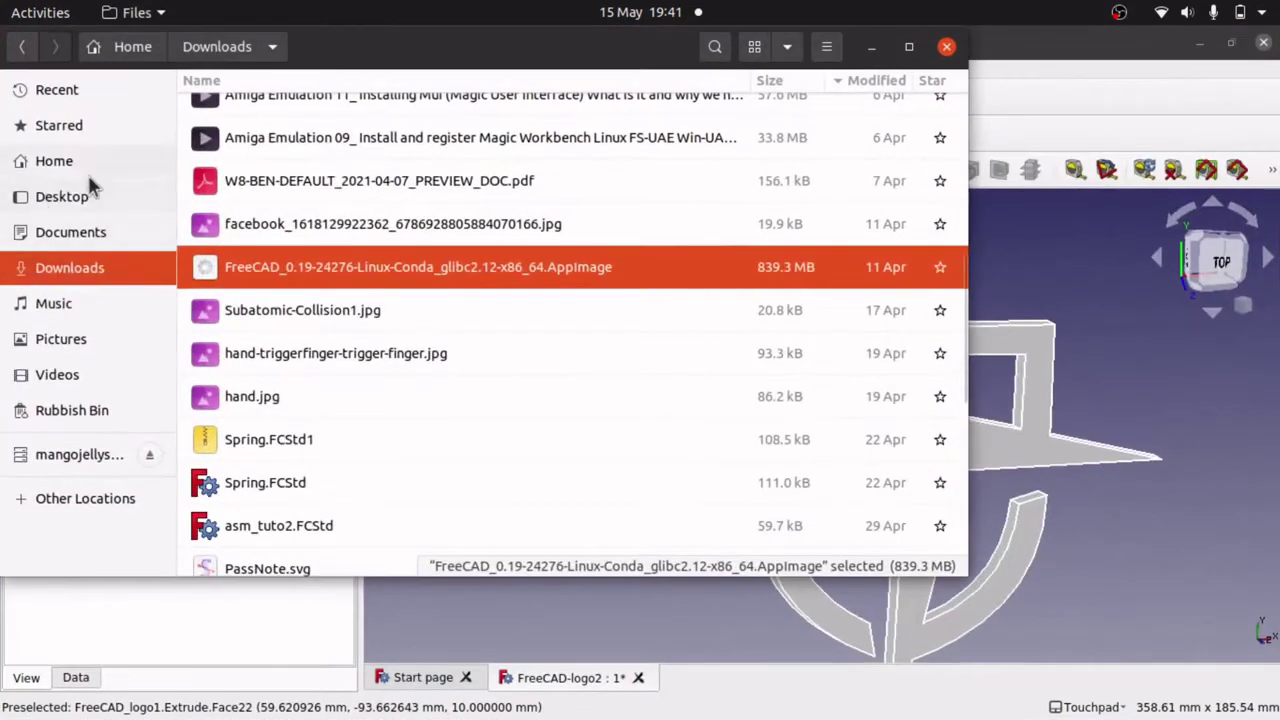
pyautogui.scroll(-5, 270, 480)
pyautogui.doubleClick(270, 512)
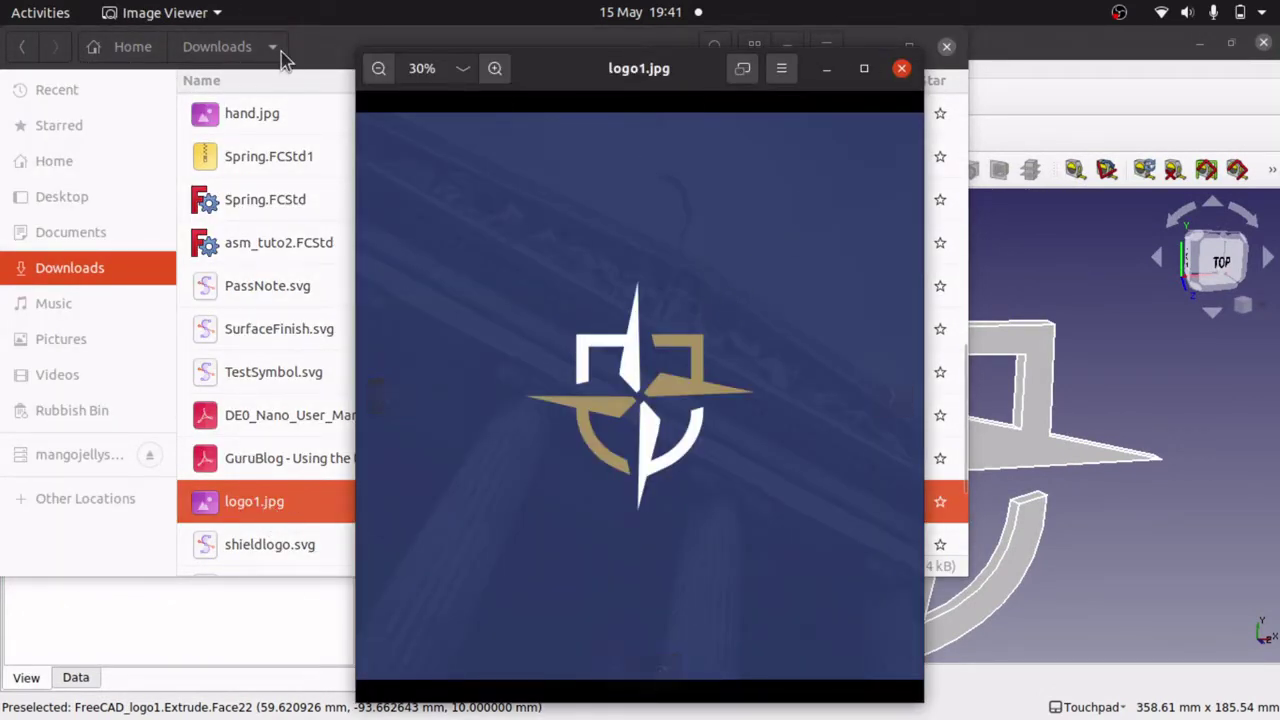
pyautogui.click(948, 49)
pyautogui.click(948, 48)
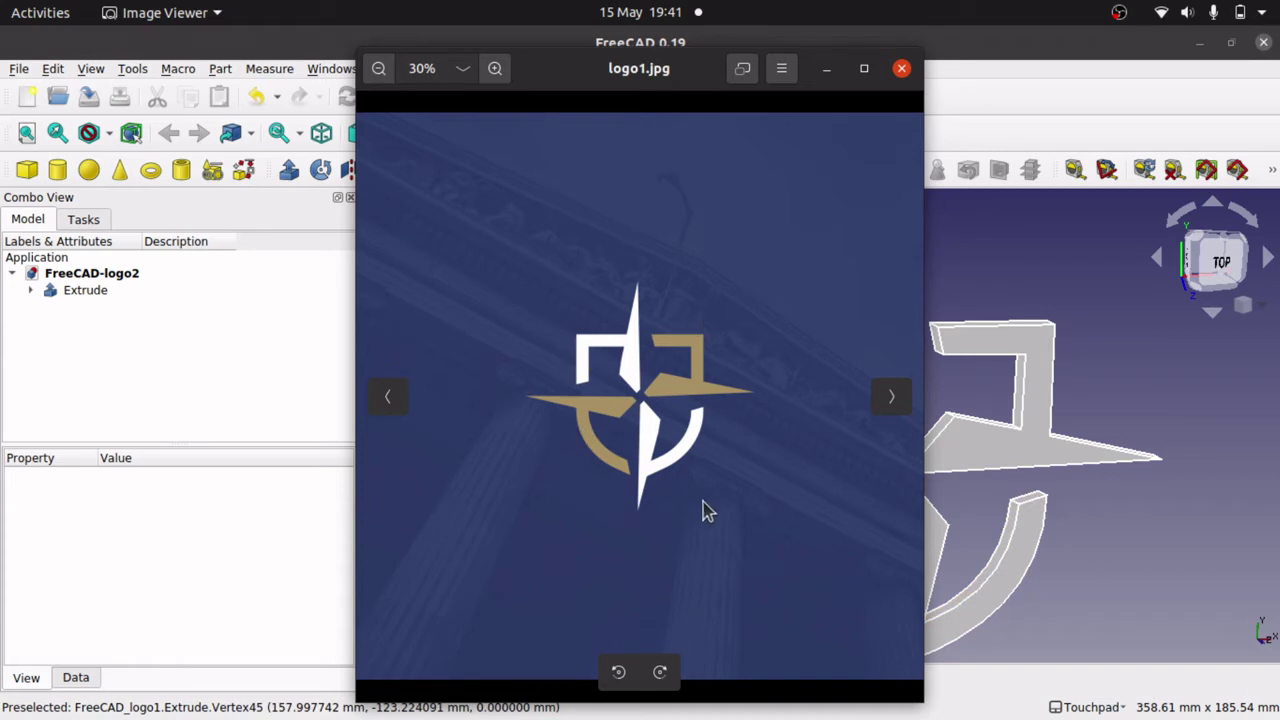
pyautogui.click(826, 68)
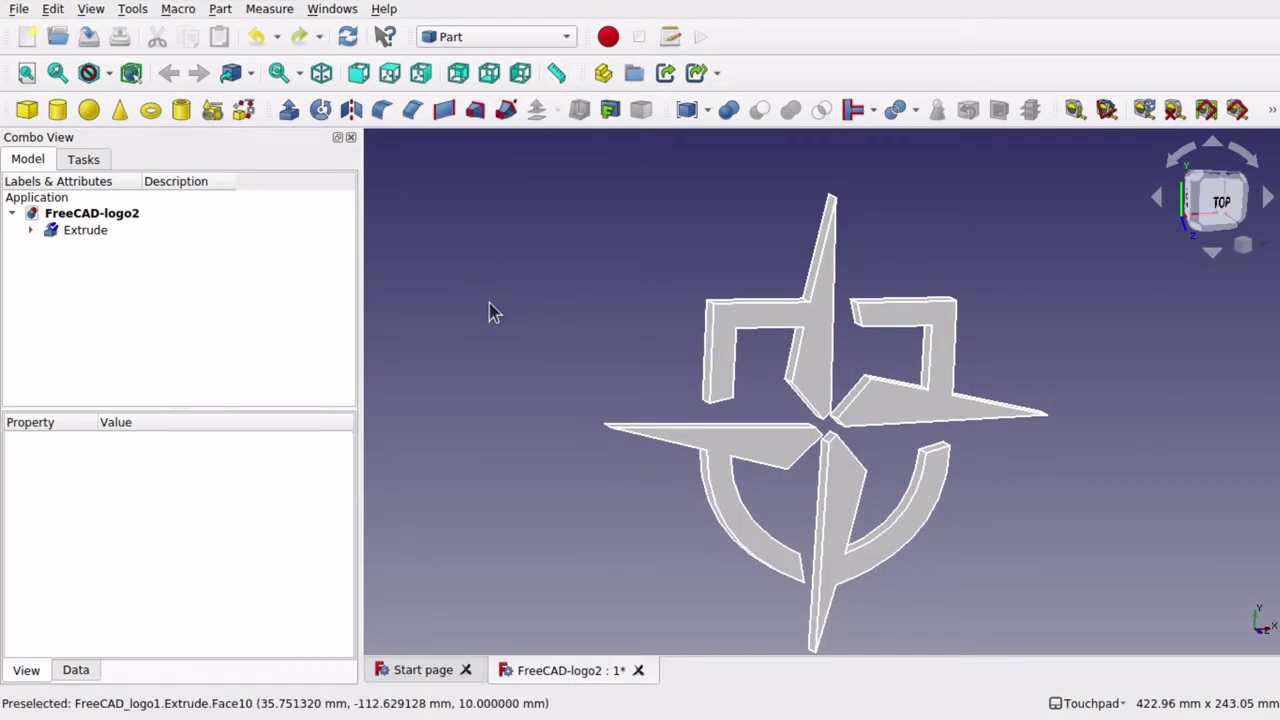
# - Switch to the Draft workbench and downgrade the Extrude object into separate solids
pyautogui.click(492, 37)
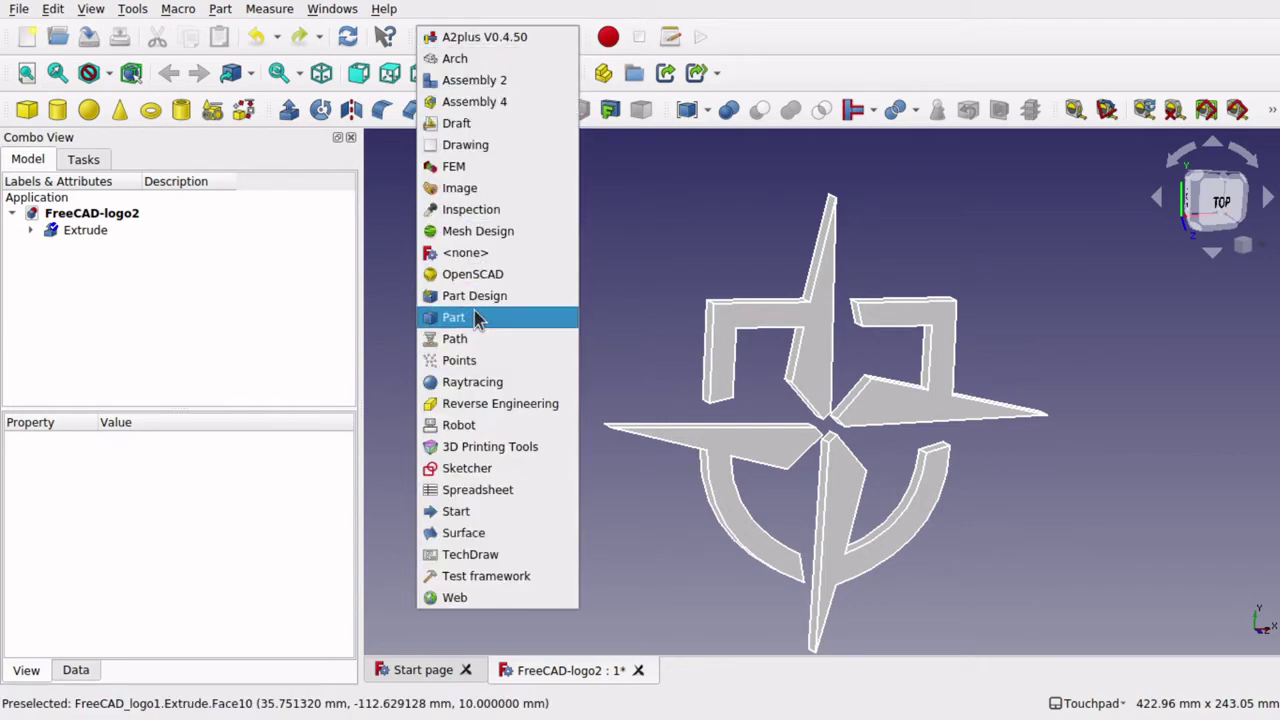
pyautogui.click(489, 124)
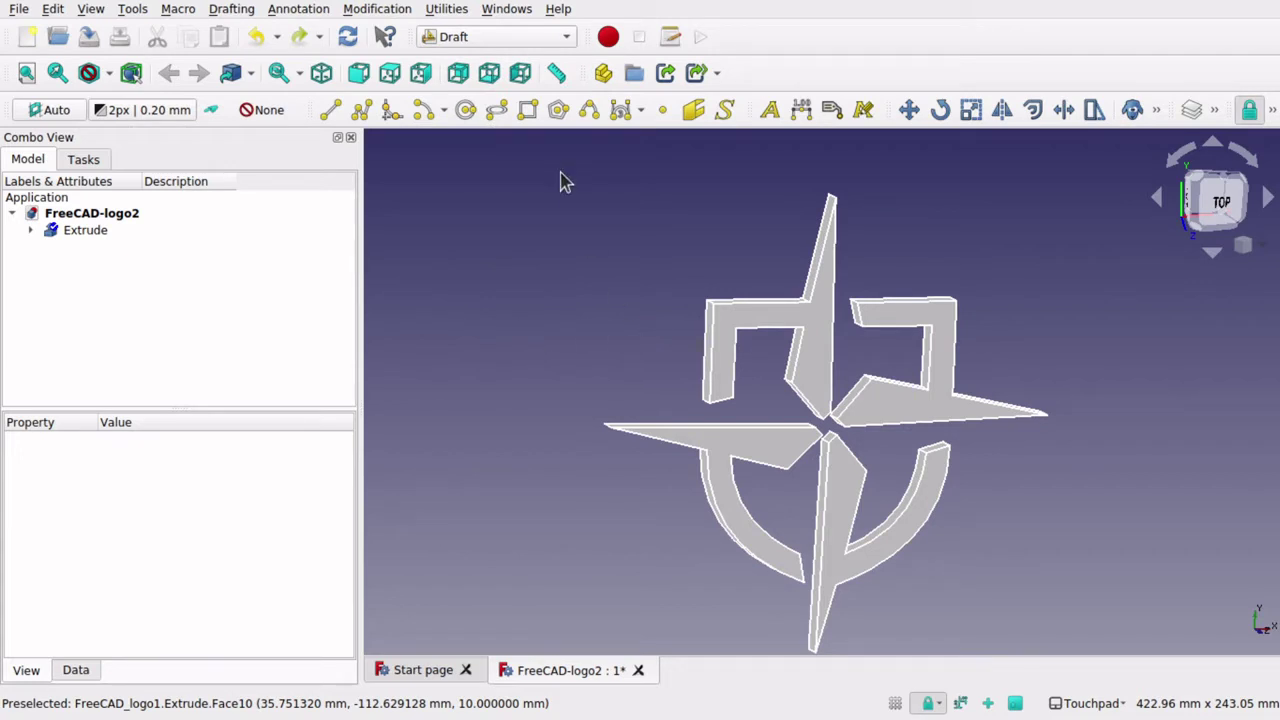
pyautogui.click(74, 232)
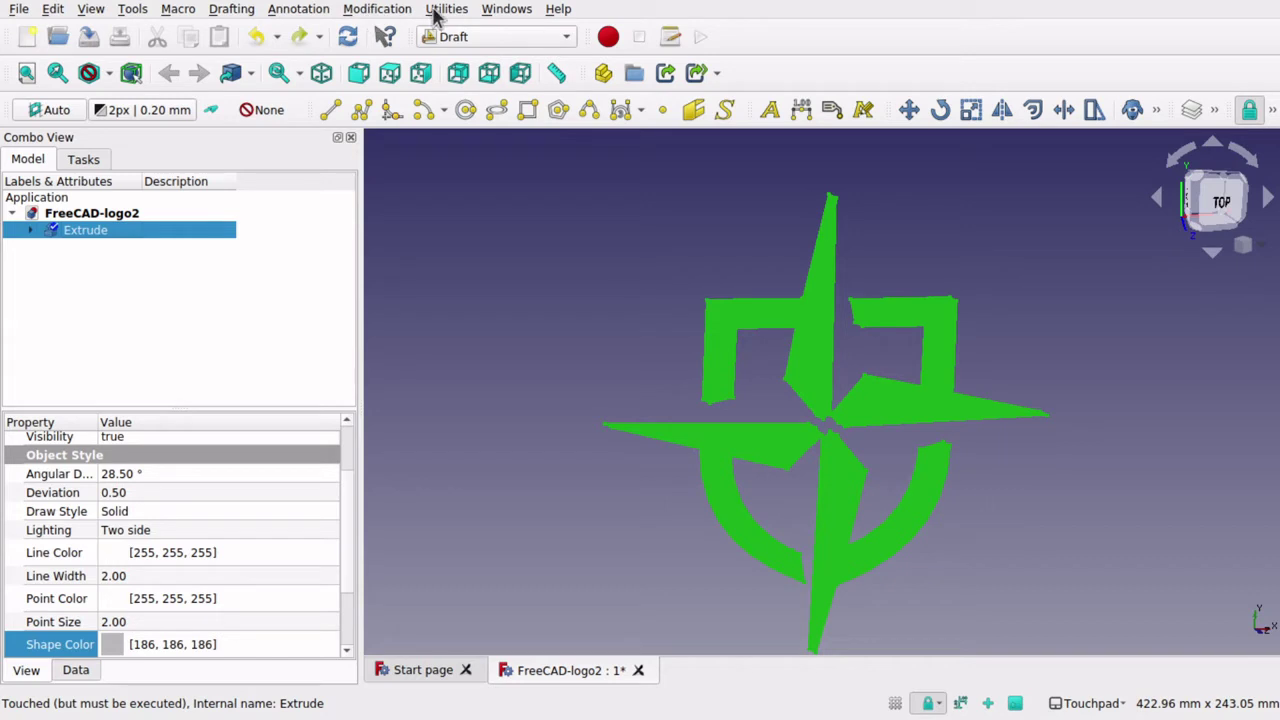
pyautogui.click(1156, 111)
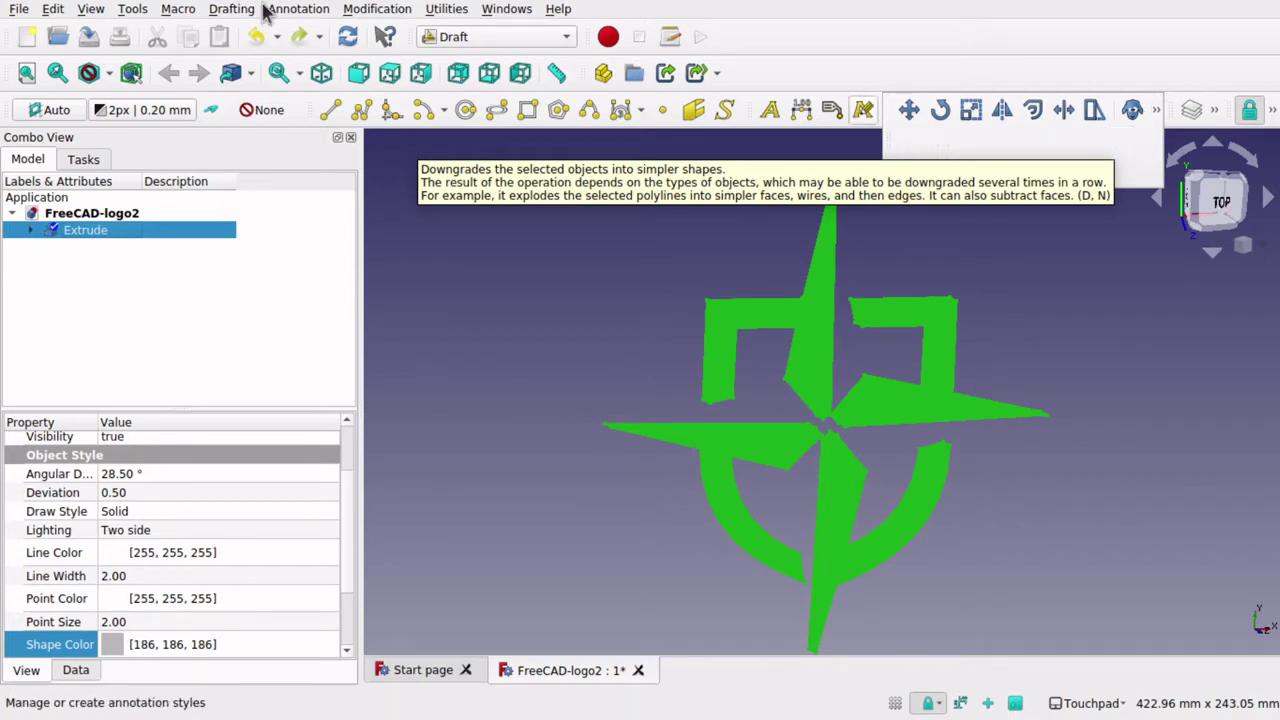
pyautogui.click(378, 10)
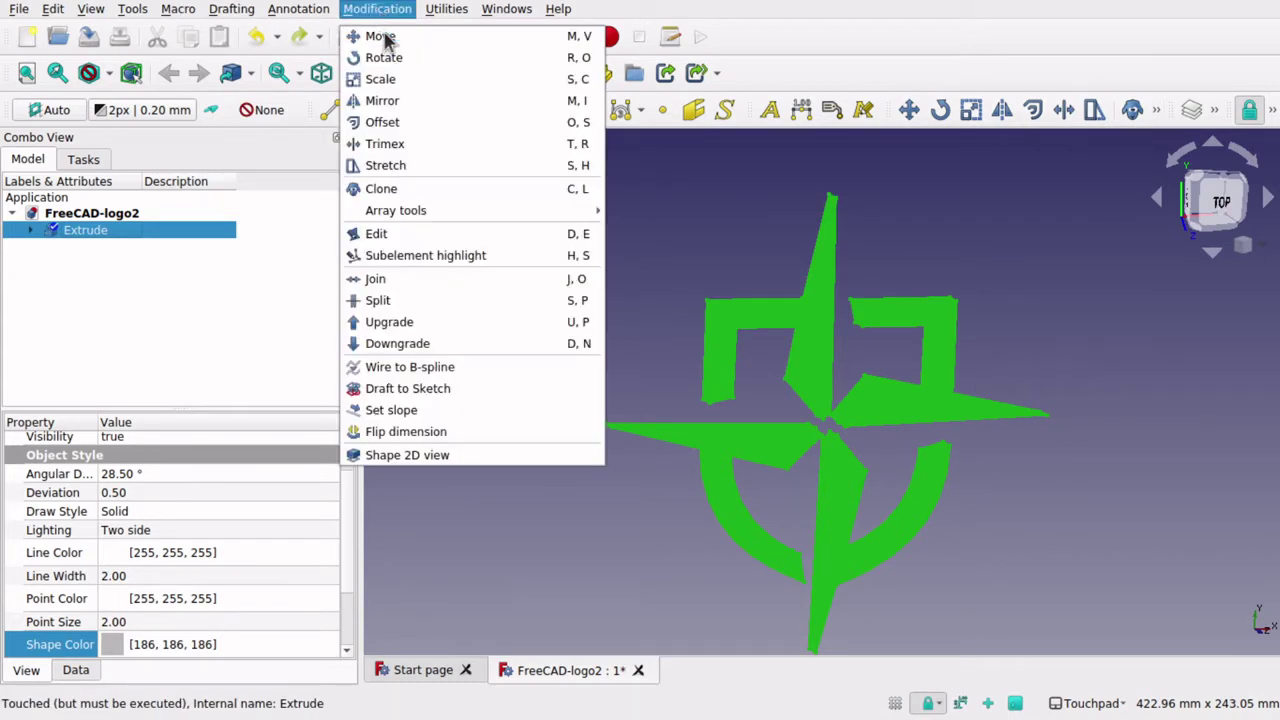
pyautogui.click(484, 345)
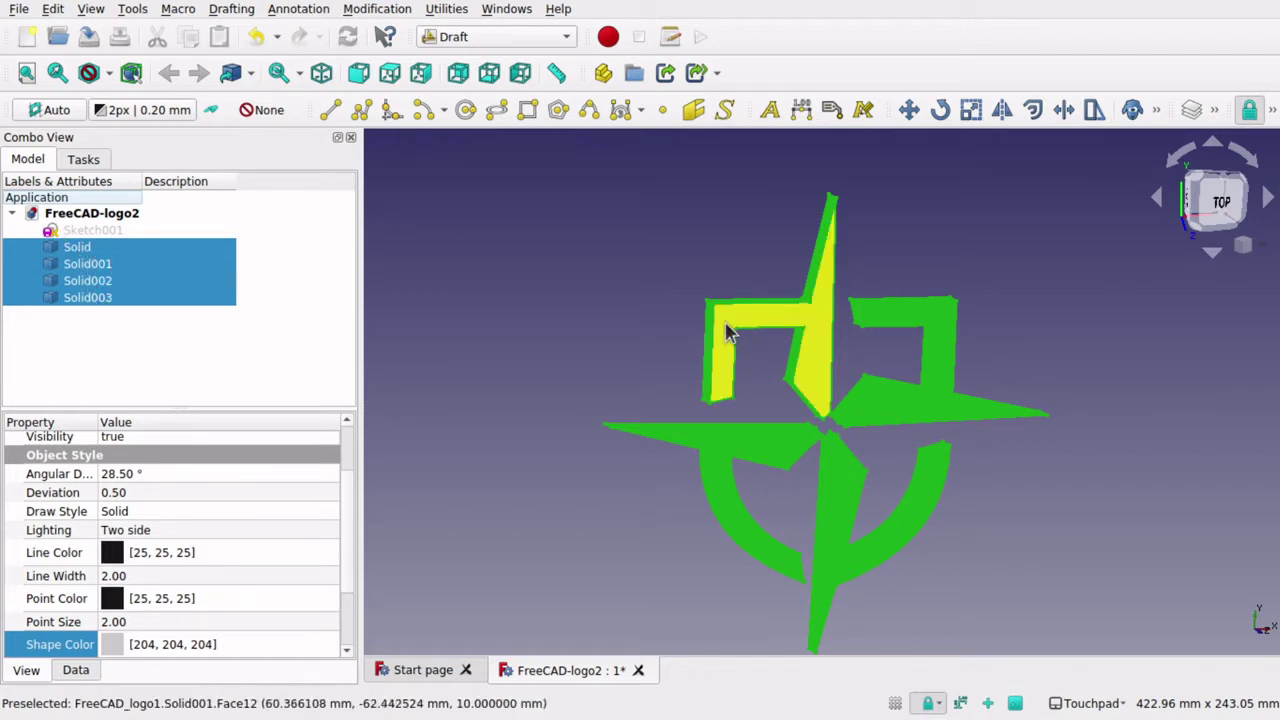
pyautogui.click(551, 280)
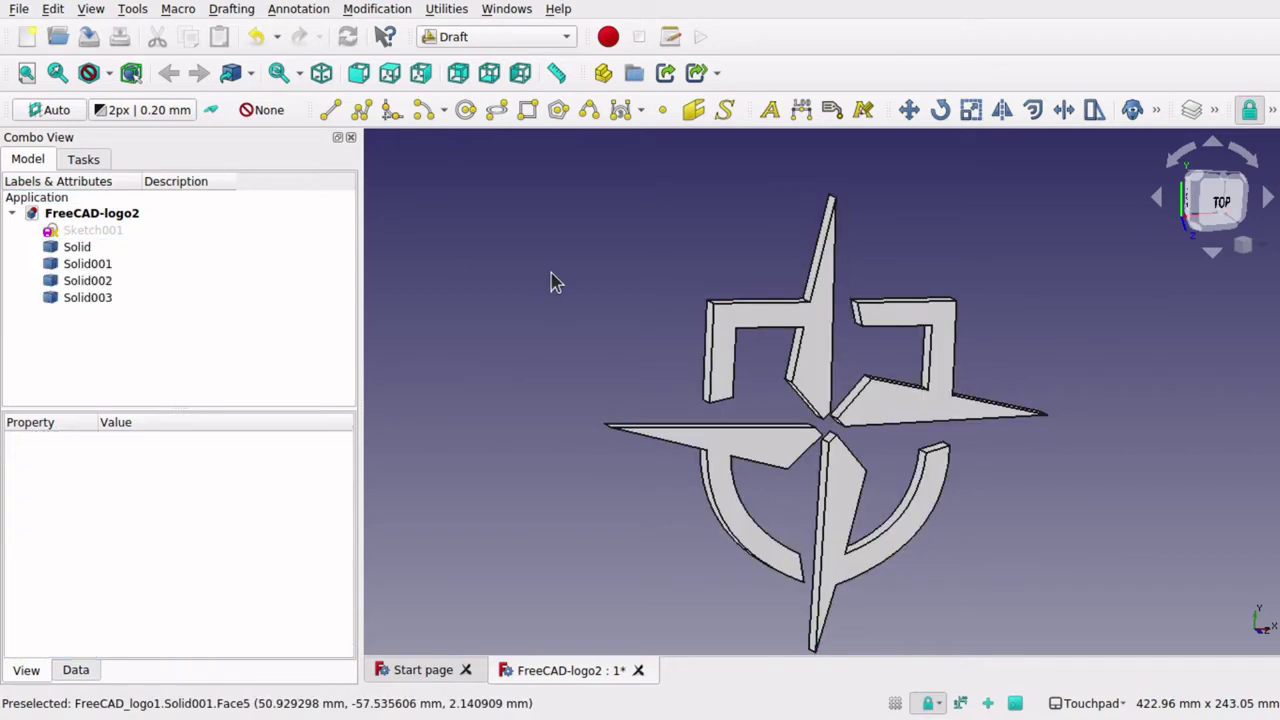
# - Highlight each of the four solids in turn to examine which part of the logo it represents
pyautogui.click(86, 248)
pyautogui.click(85, 264)
pyautogui.click(84, 279)
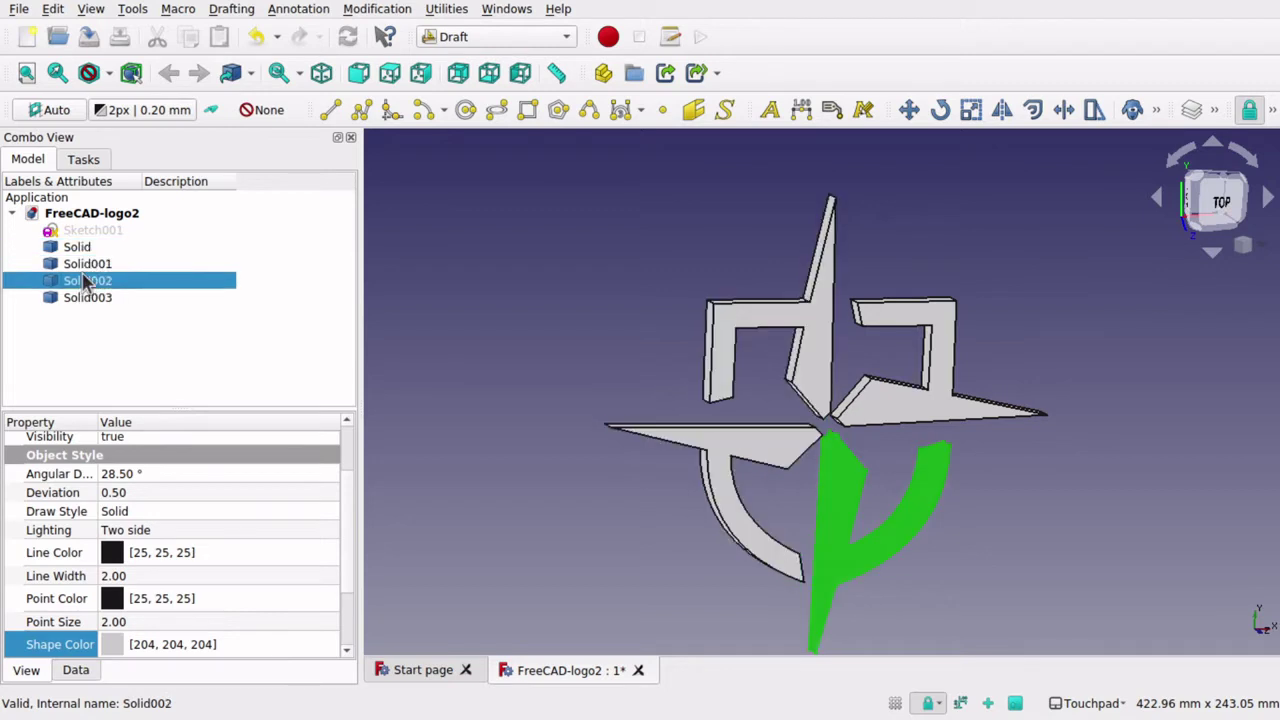
pyautogui.click(90, 298)
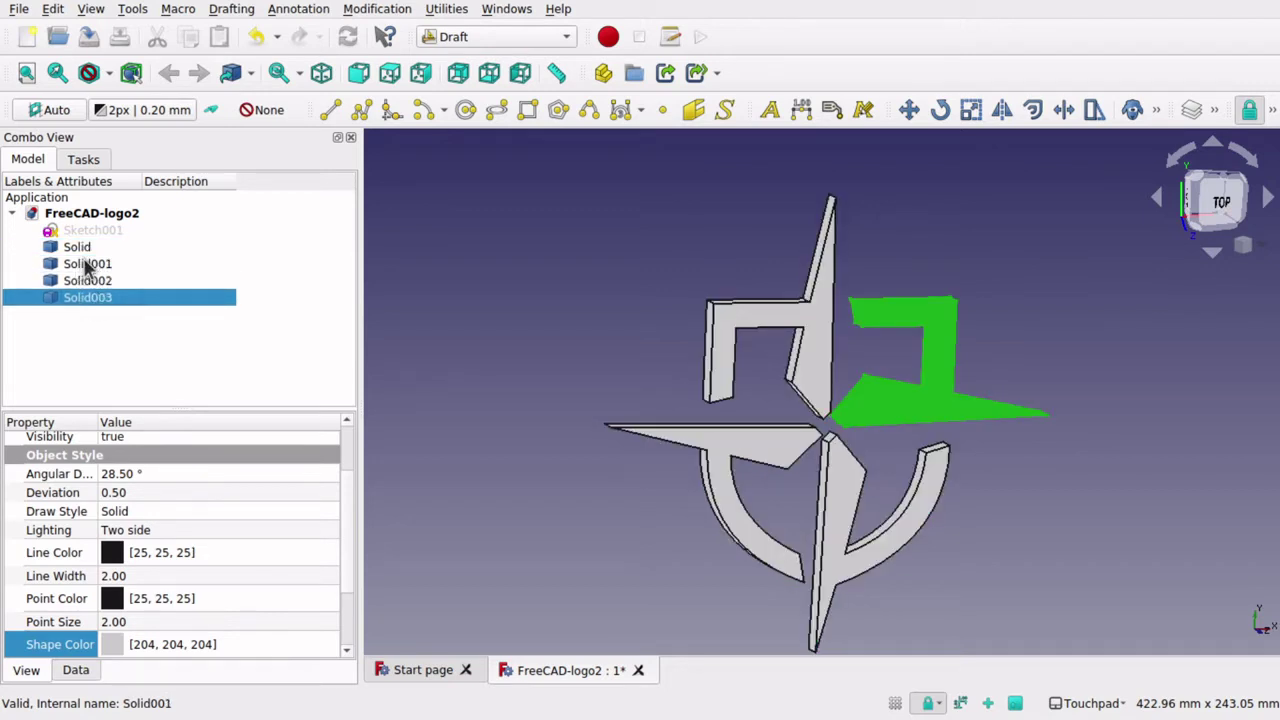
pyautogui.click(86, 264)
pyautogui.click(81, 250)
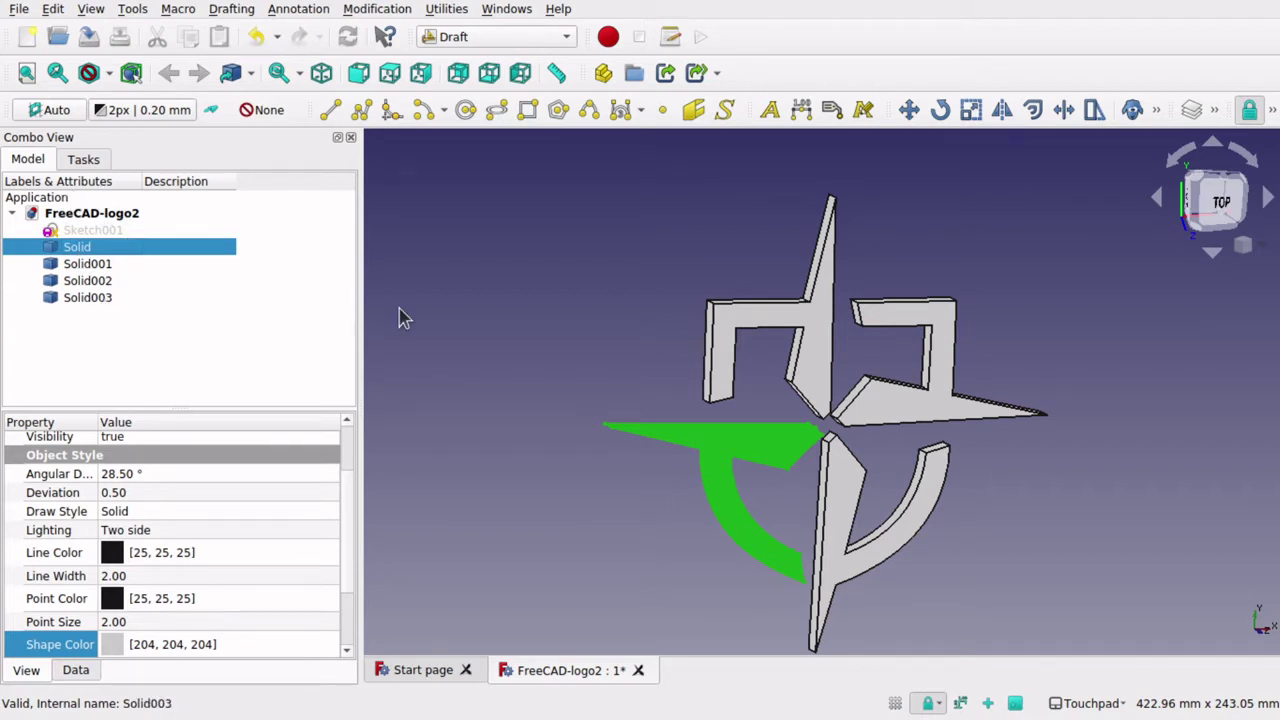
pyautogui.click(625, 365)
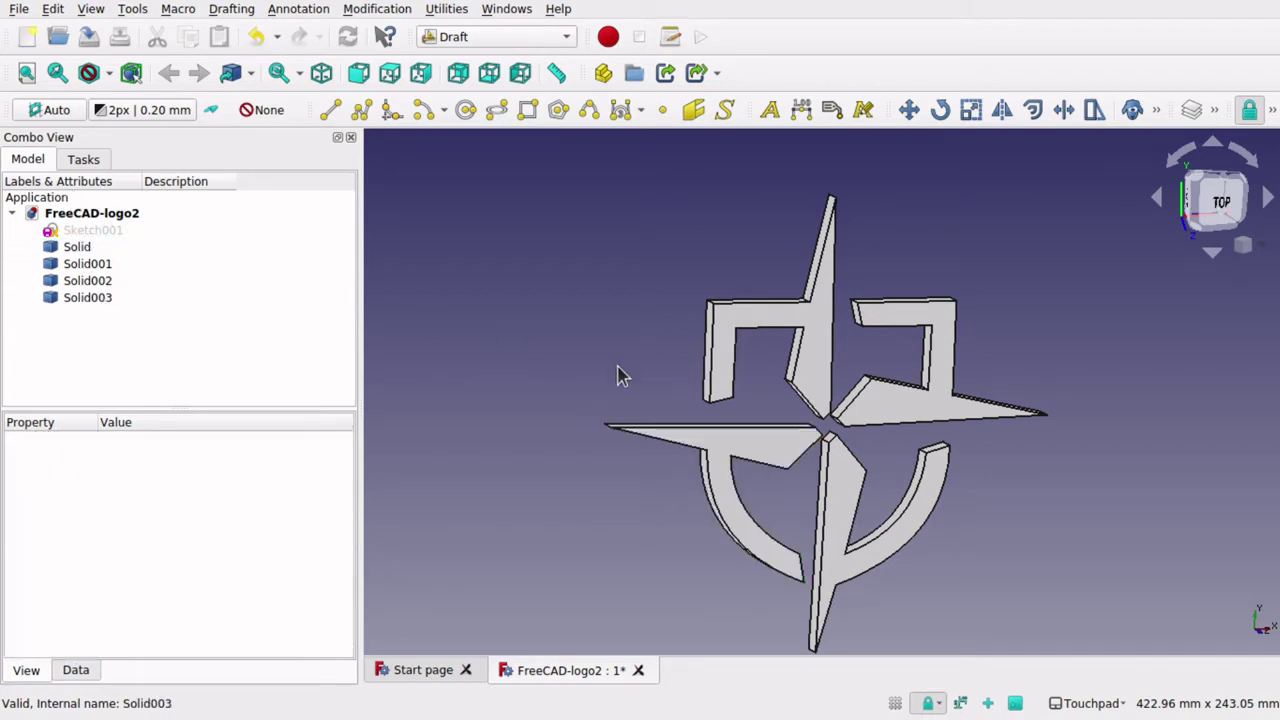
pyautogui.keyDown('alt'); pyautogui.moveTo(790, 365); pyautogui.dragTo(633, 347); pyautogui.keyUp('alt')
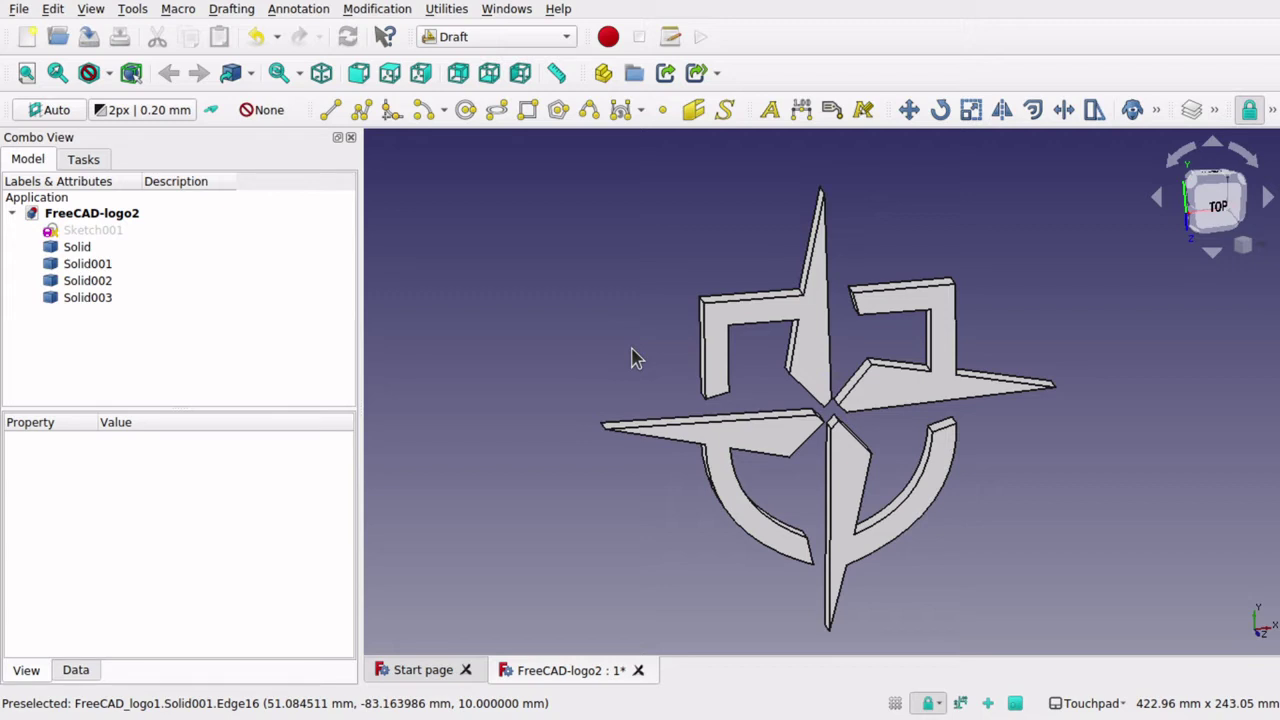
pyautogui.keyDown('alt'); pyautogui.moveTo(638, 358); pyautogui.dragTo(617, 357); pyautogui.keyUp('alt')
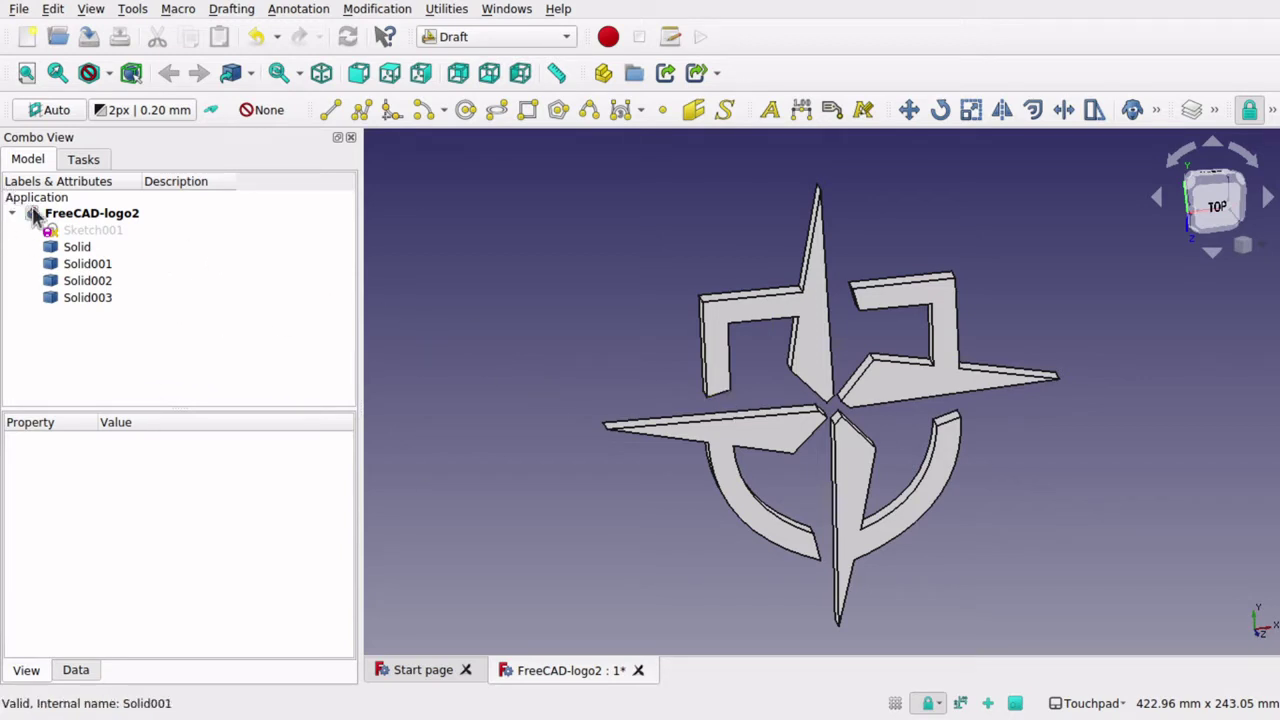
pyautogui.click(72, 265)
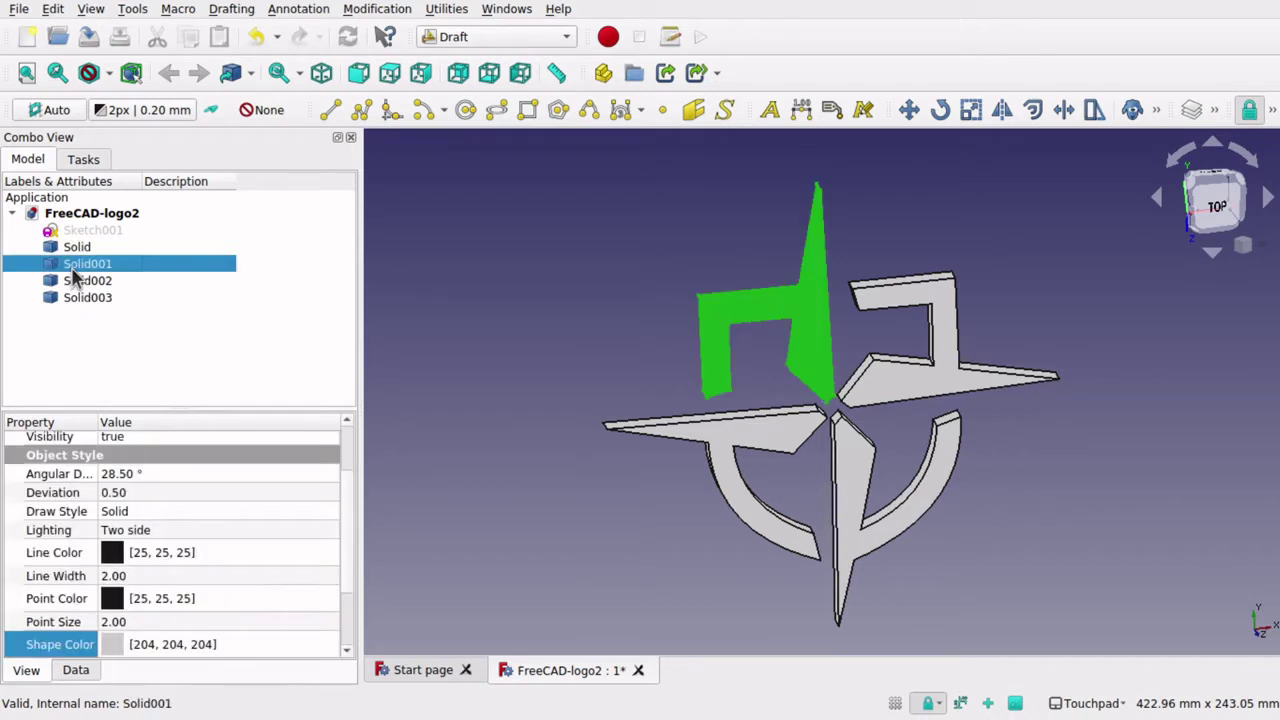
pyautogui.click(80, 283)
pyautogui.click(80, 248)
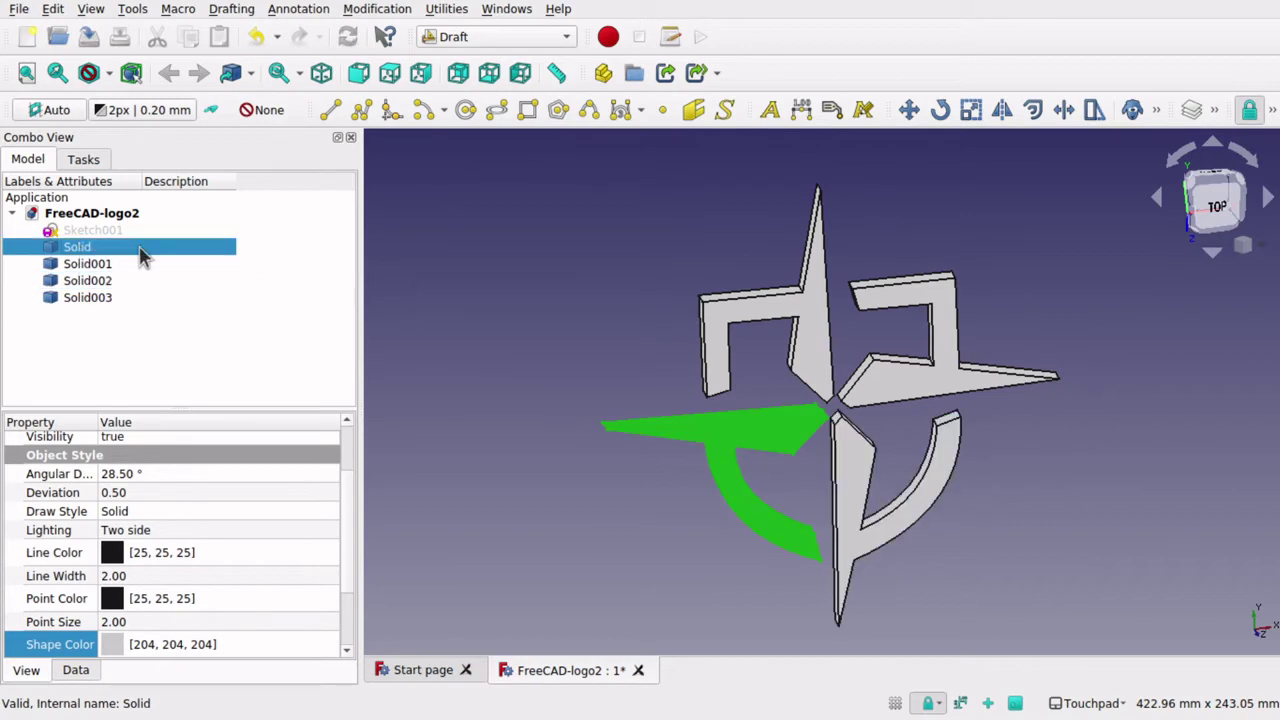
pyautogui.click(202, 304)
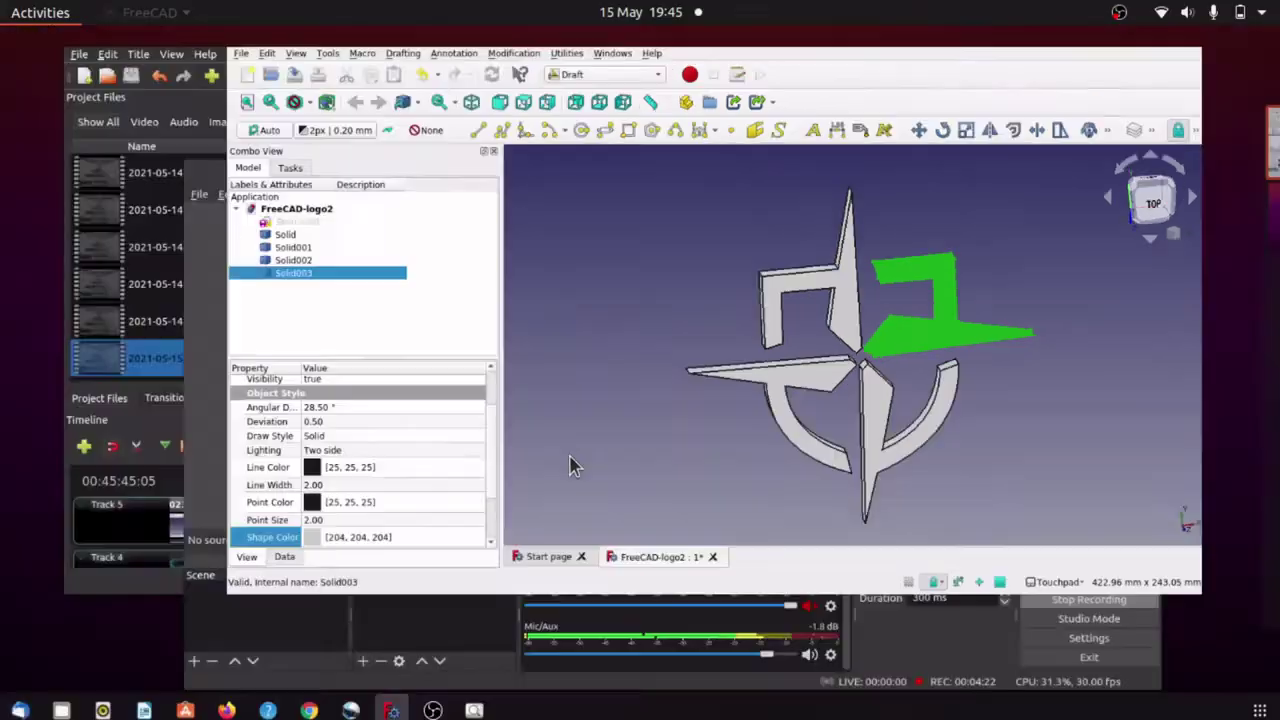
# - Switch to the logo1.jpg image to check the colour of each logo part, and return to FreeCAD with nothing selected
pyautogui.press('super')
pyautogui.click(457, 516)
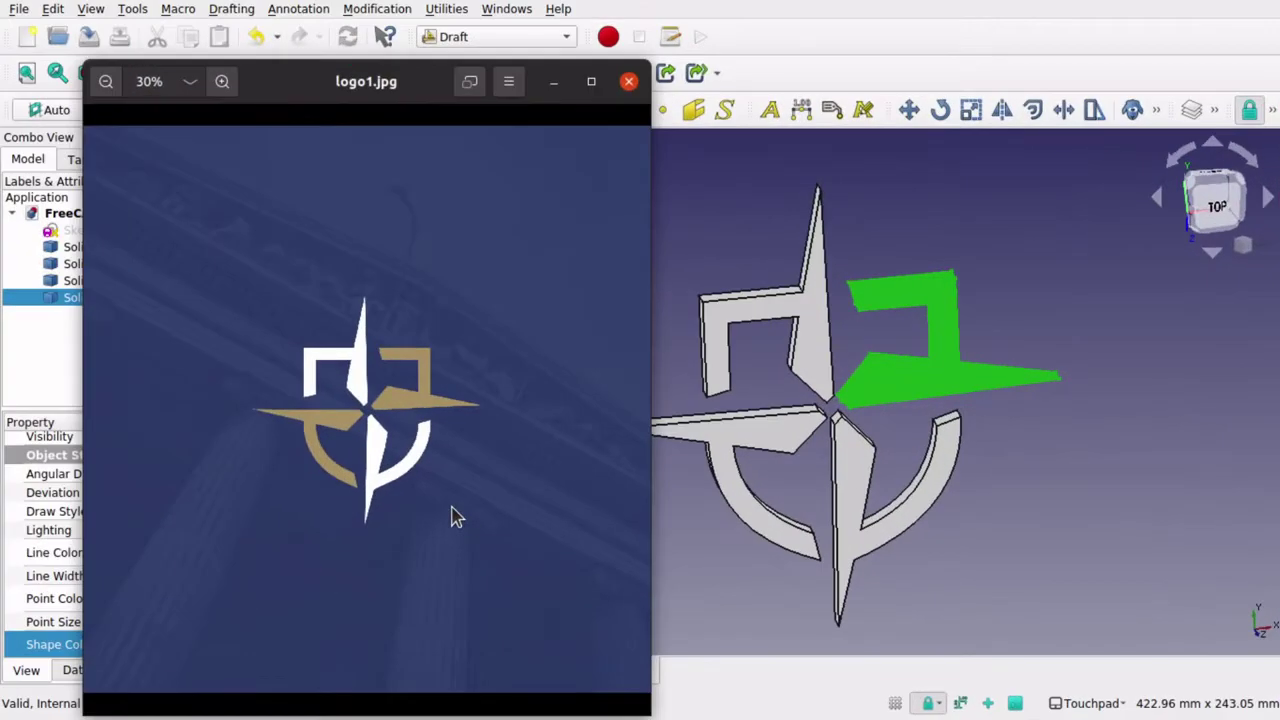
pyautogui.moveTo(457, 516); pyautogui.dragTo(476, 452)
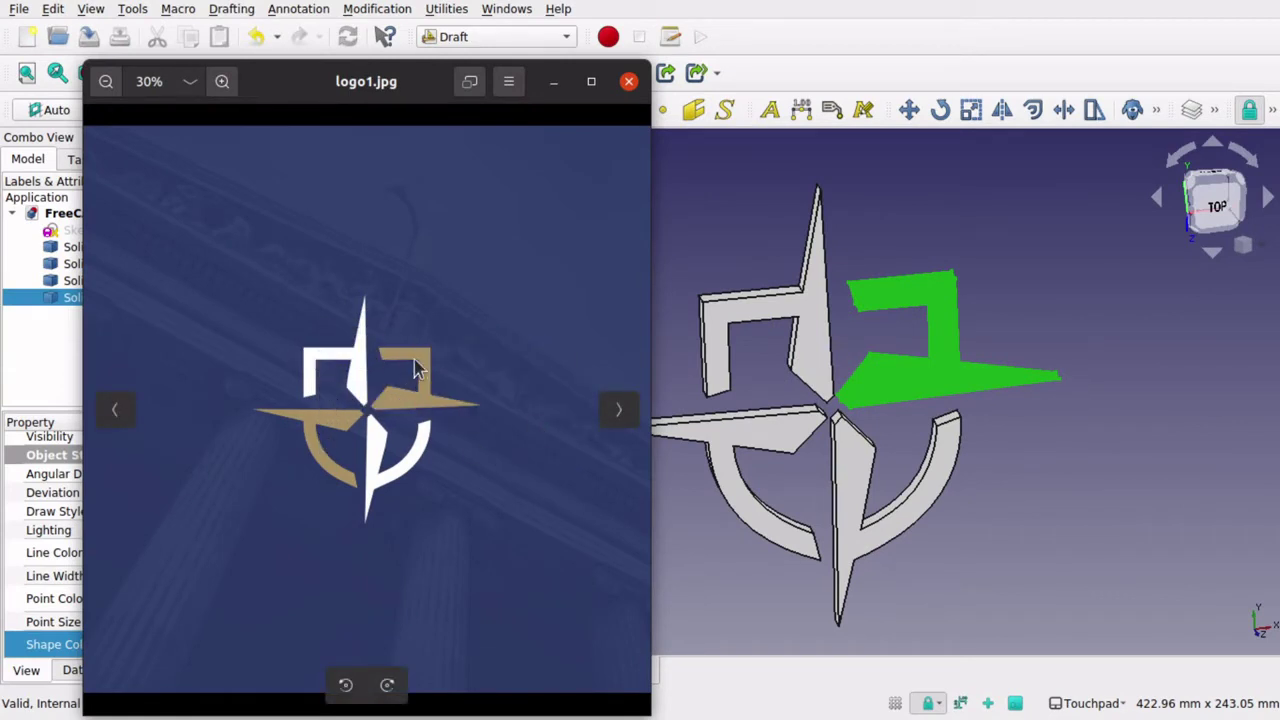
pyautogui.click(669, 243)
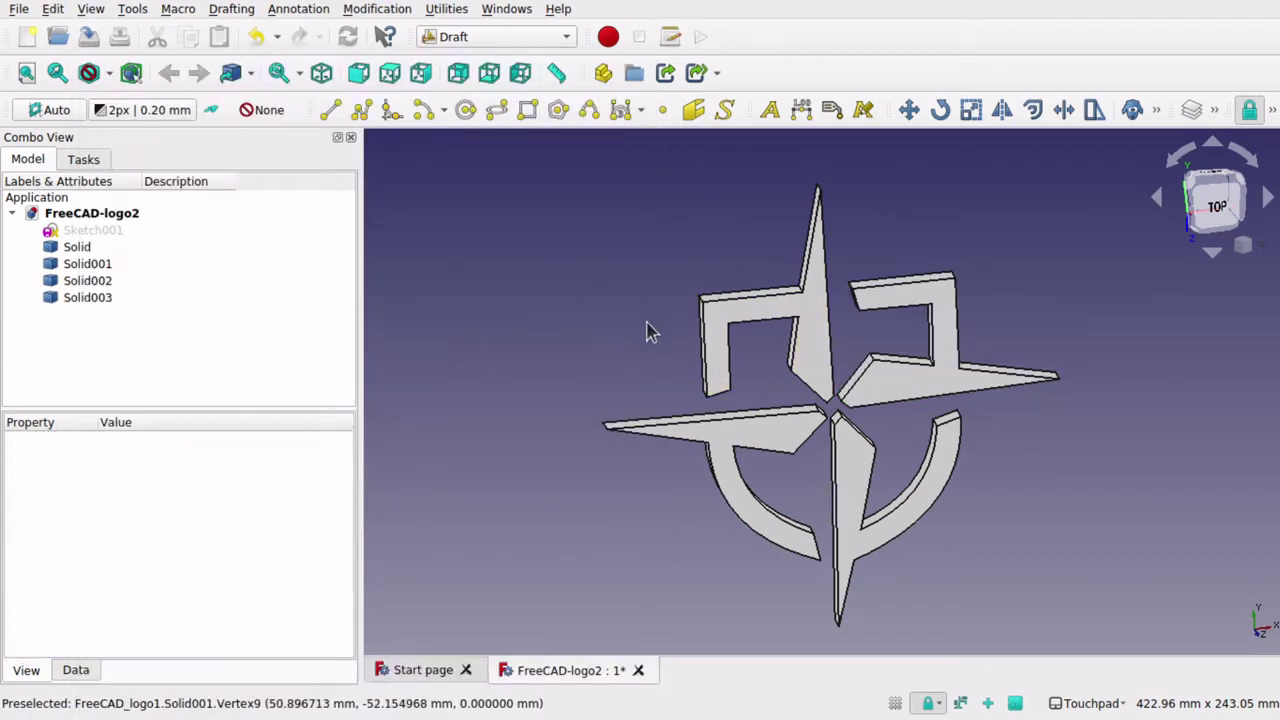
# - Set the shape colour of the logo's upper-left solid, Solid001, to white (#ffffff)
pyautogui.click(737, 317)
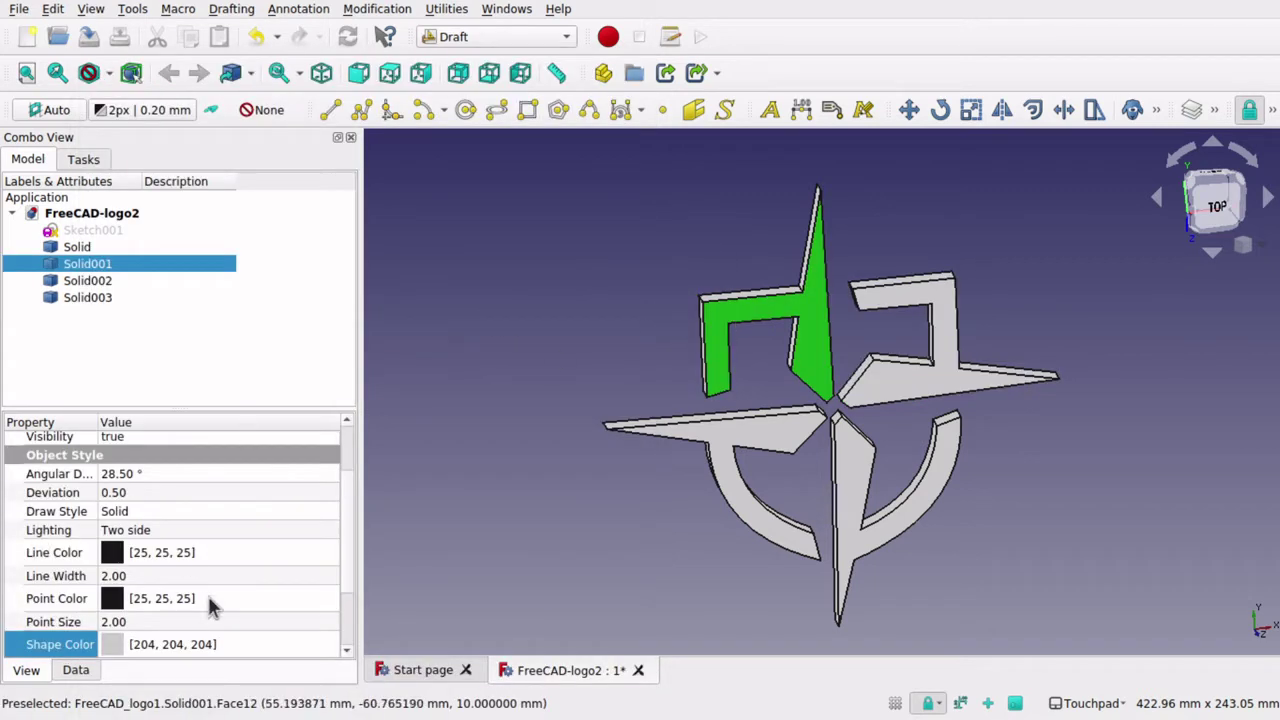
pyautogui.click(110, 646)
pyautogui.click(110, 646)
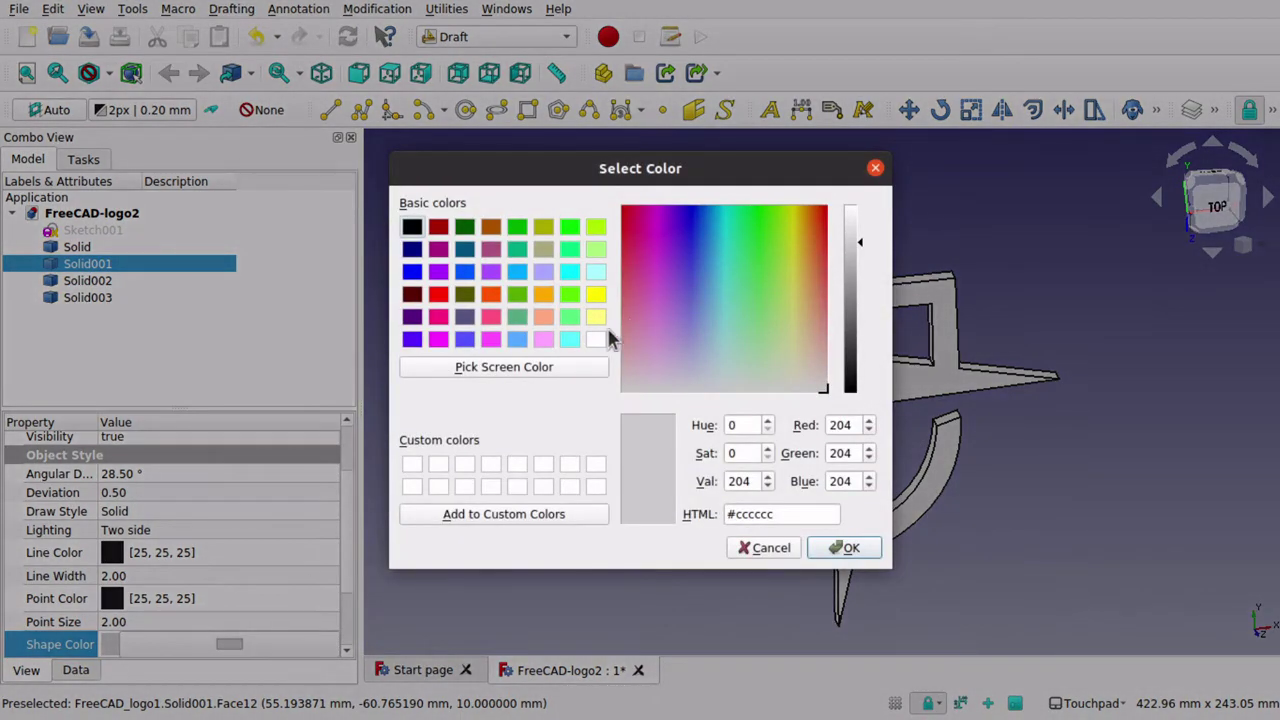
pyautogui.click(595, 339)
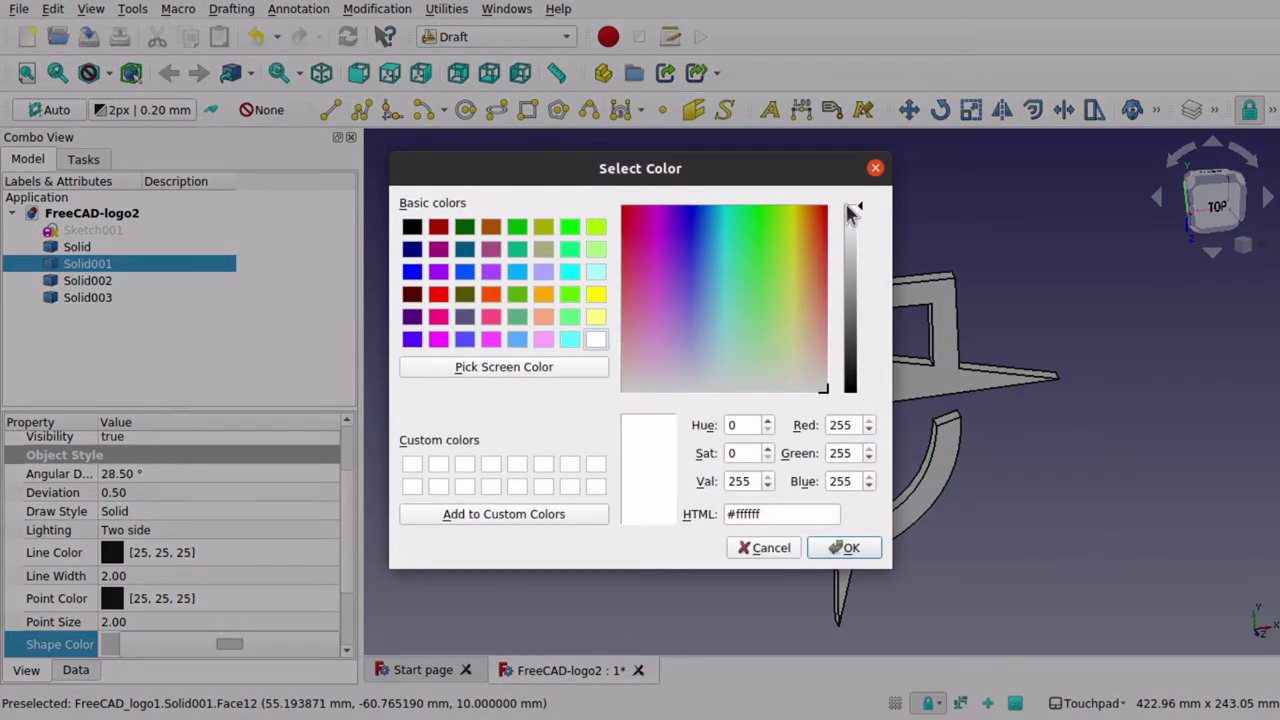
pyautogui.click(850, 548)
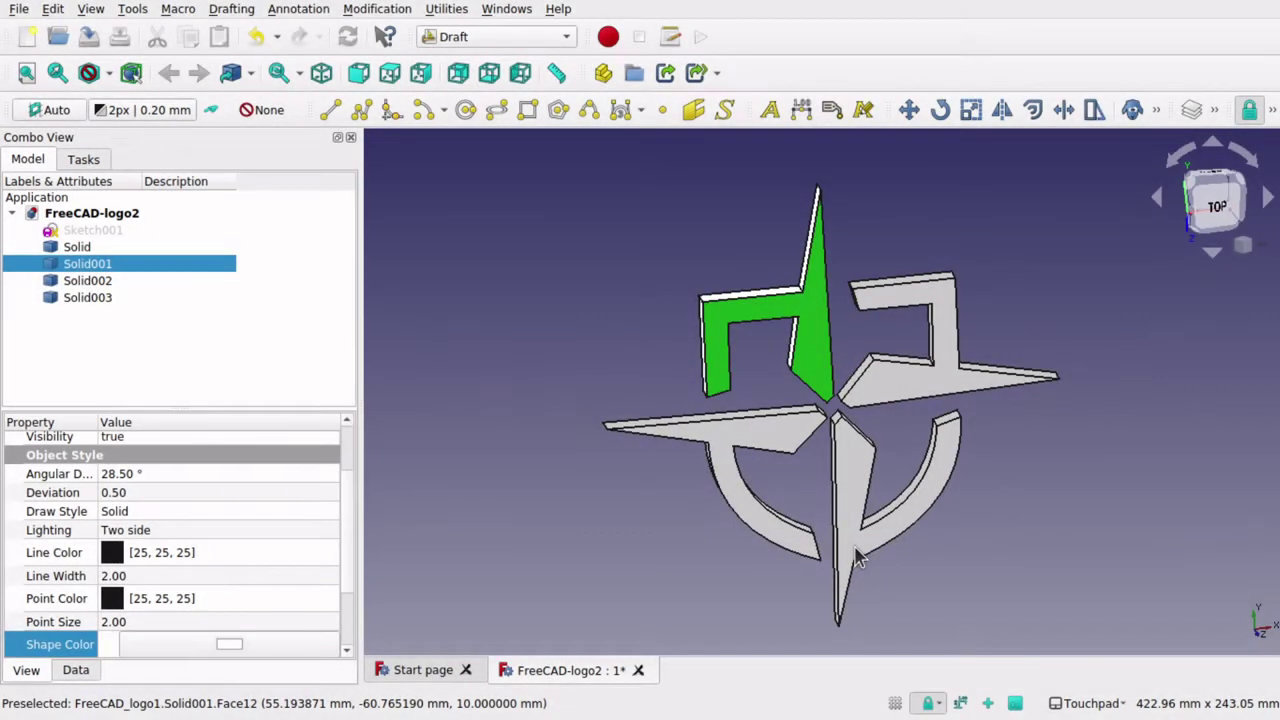
# - Select the logo's lower-left solid and try the gold shade #ffbf29 as its shape colour
pyautogui.click(755, 432)
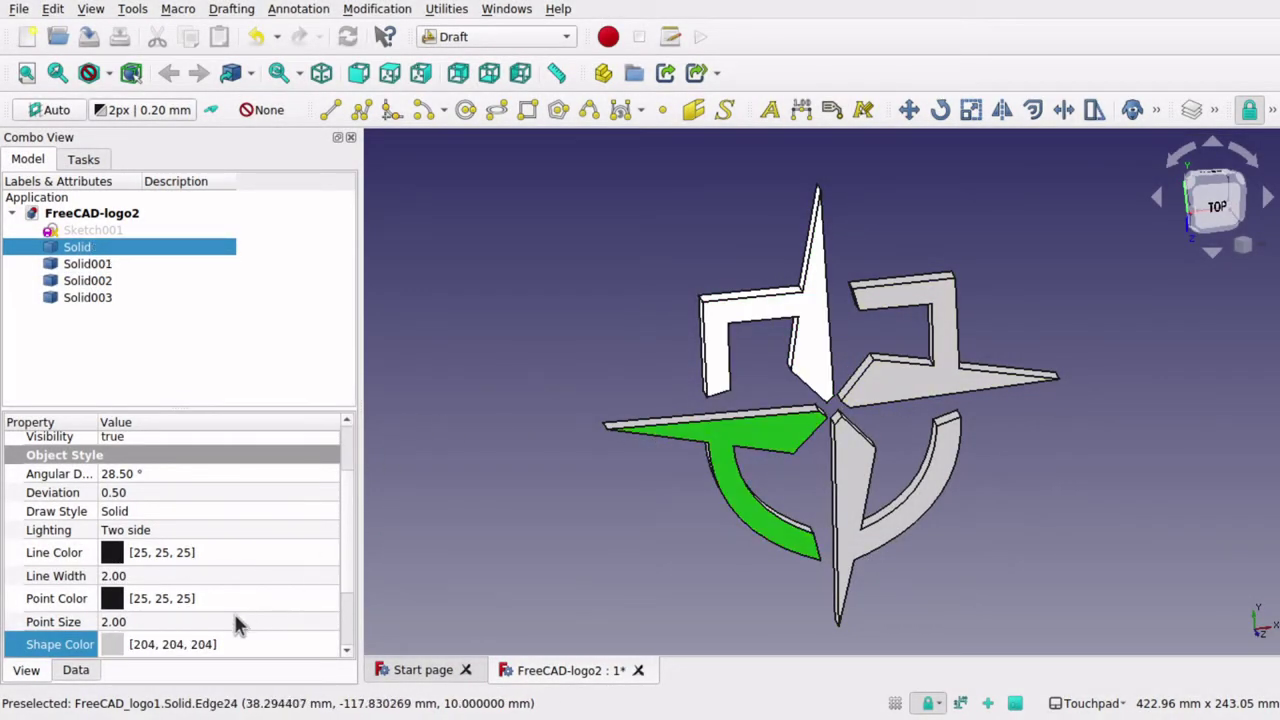
pyautogui.click(330, 645)
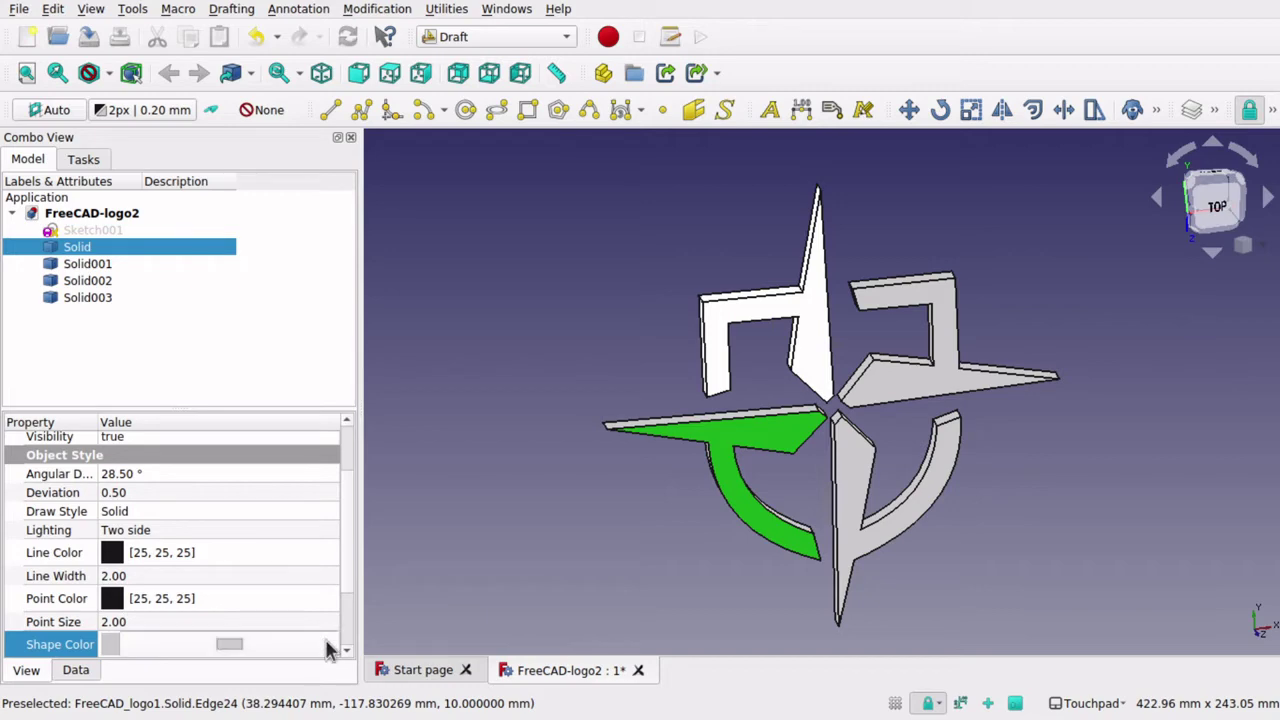
pyautogui.click(229, 644)
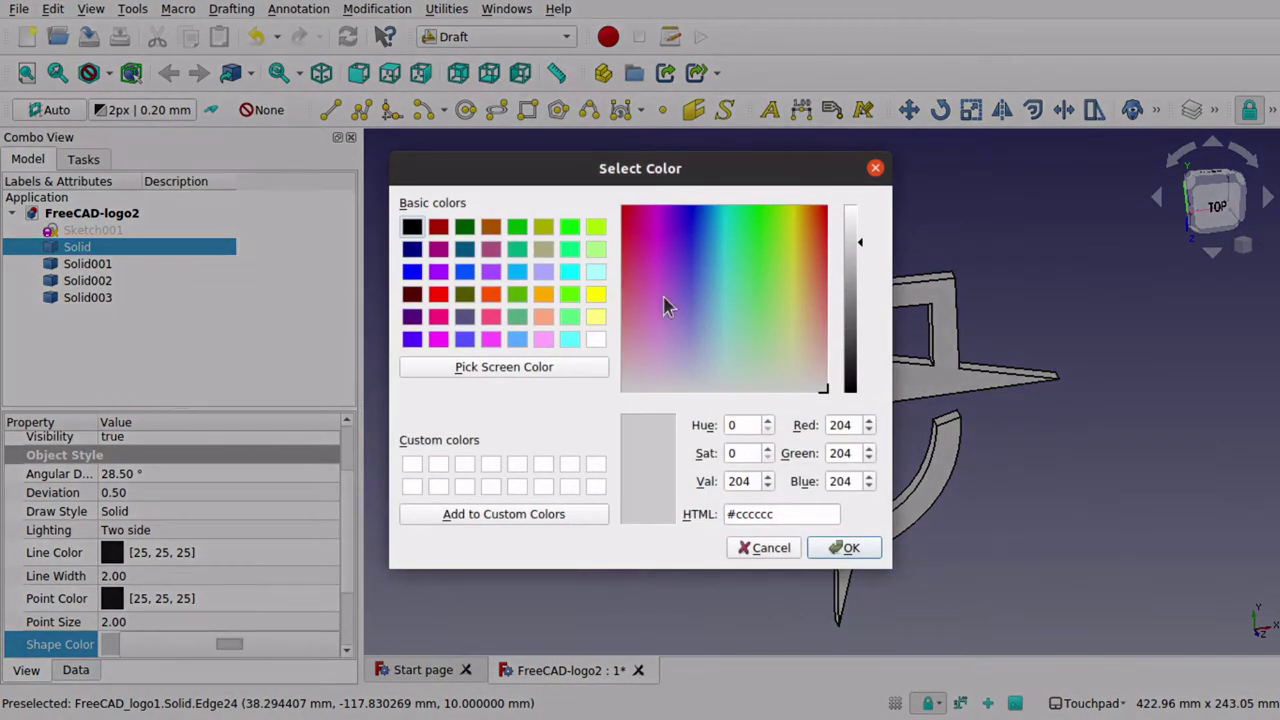
pyautogui.click(595, 294)
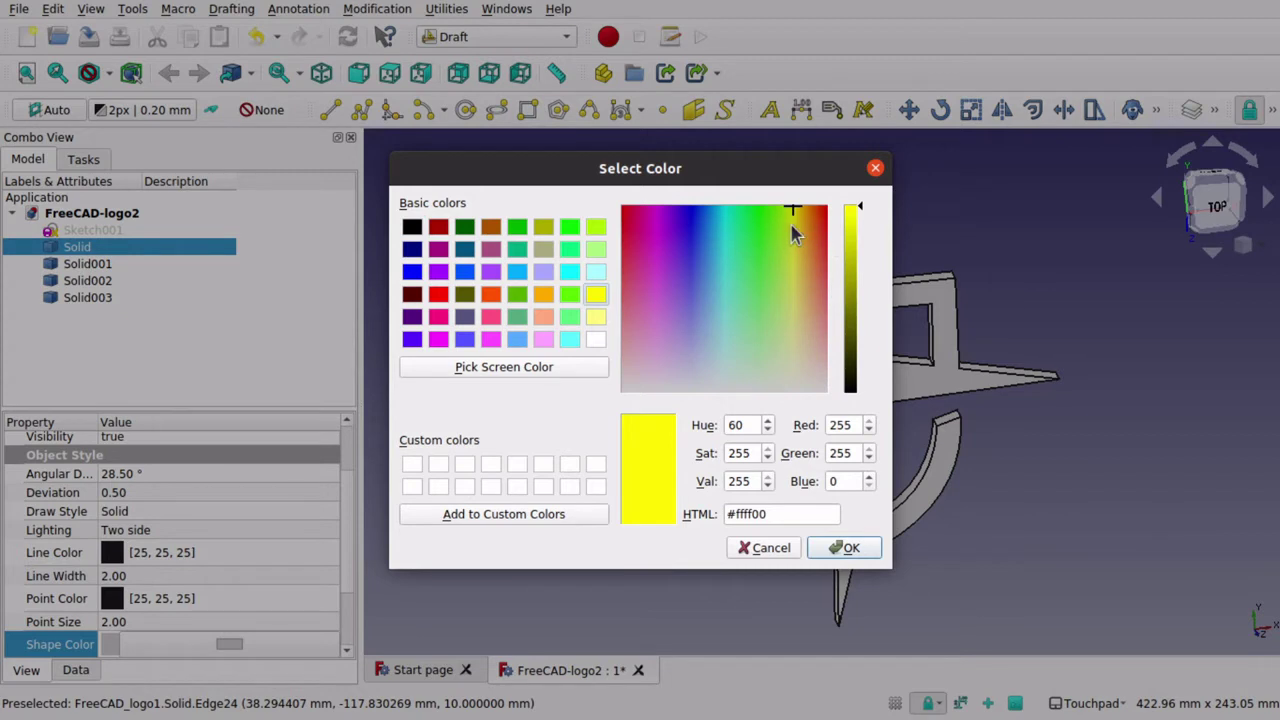
pyautogui.moveTo(792, 220)
pyautogui.mouseDown()
pyautogui.moveTo(800, 255)
pyautogui.moveTo(803, 236)
pyautogui.mouseUp()
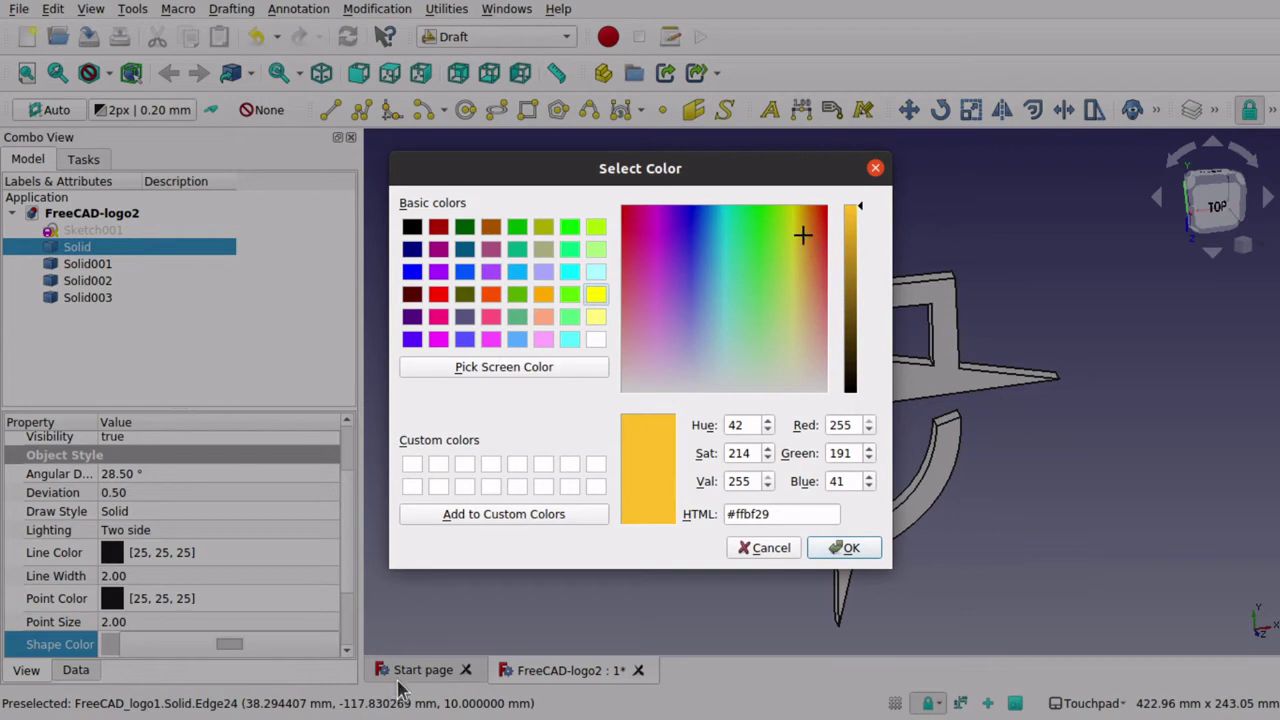
# - Compare the chosen gold with the logo1.jpg image and add #ffbf29 to the custom colours
pyautogui.press('super')
pyautogui.click(469, 583)
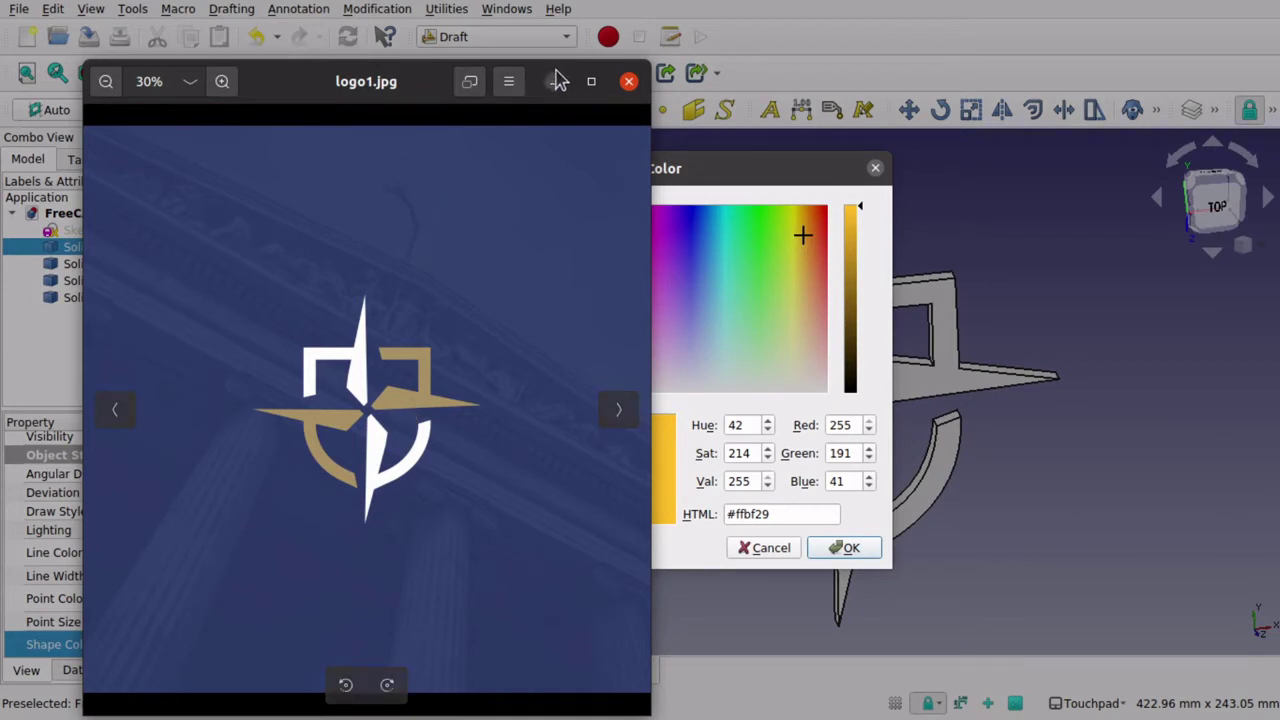
pyautogui.moveTo(560, 80); pyautogui.dragTo(398, 112)
pyautogui.click(566, 516)
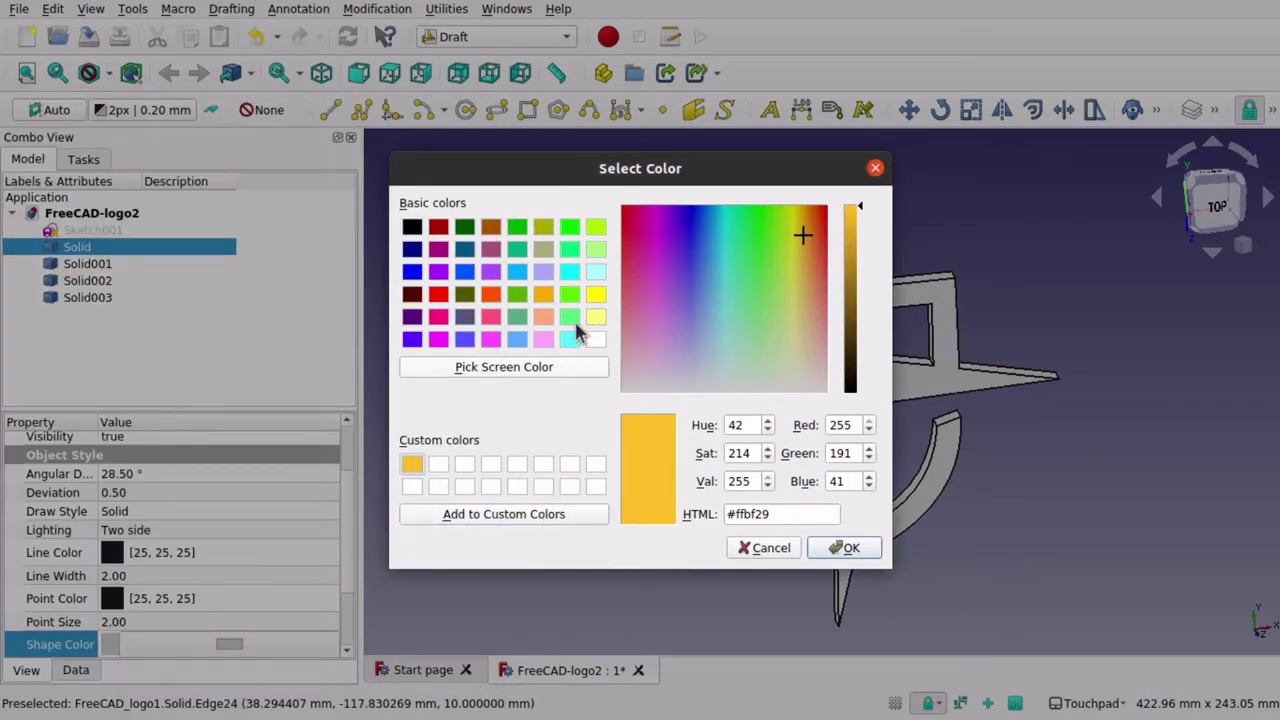
# - Try to sample the gold from logo1.jpg with the screen colour picker, and cancel the colour selection
pyautogui.press('super')
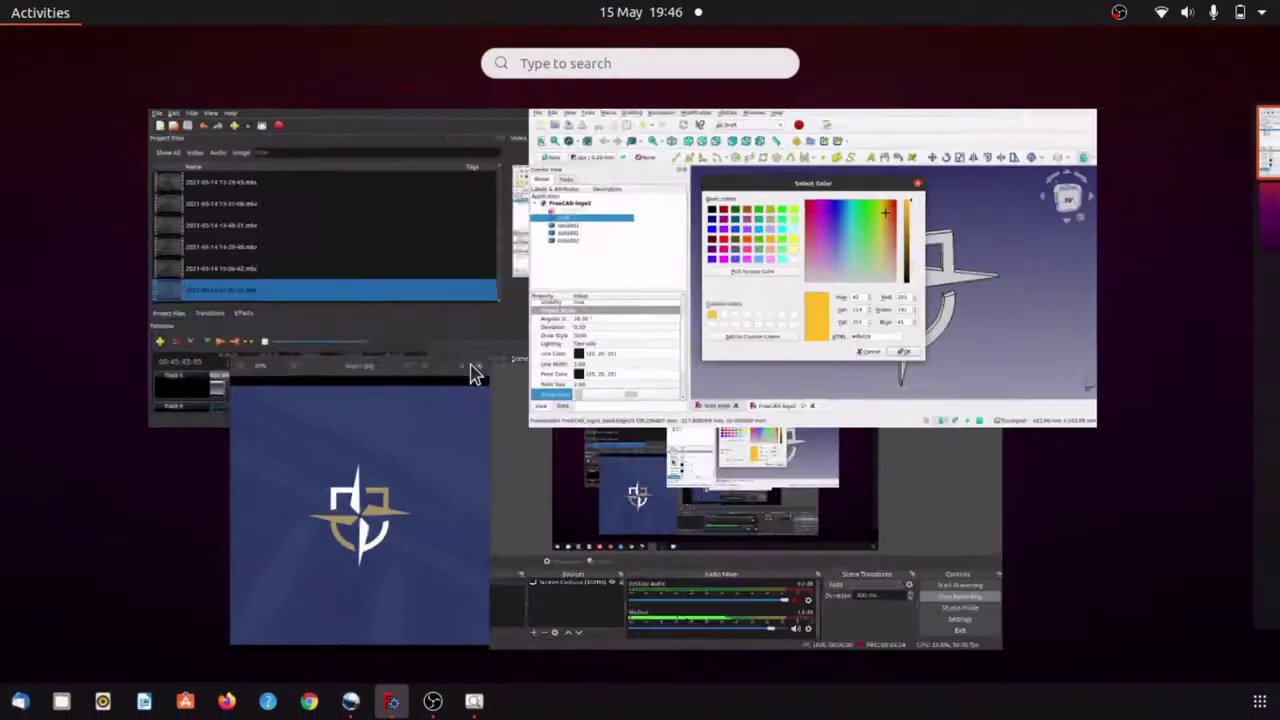
pyautogui.click(450, 476)
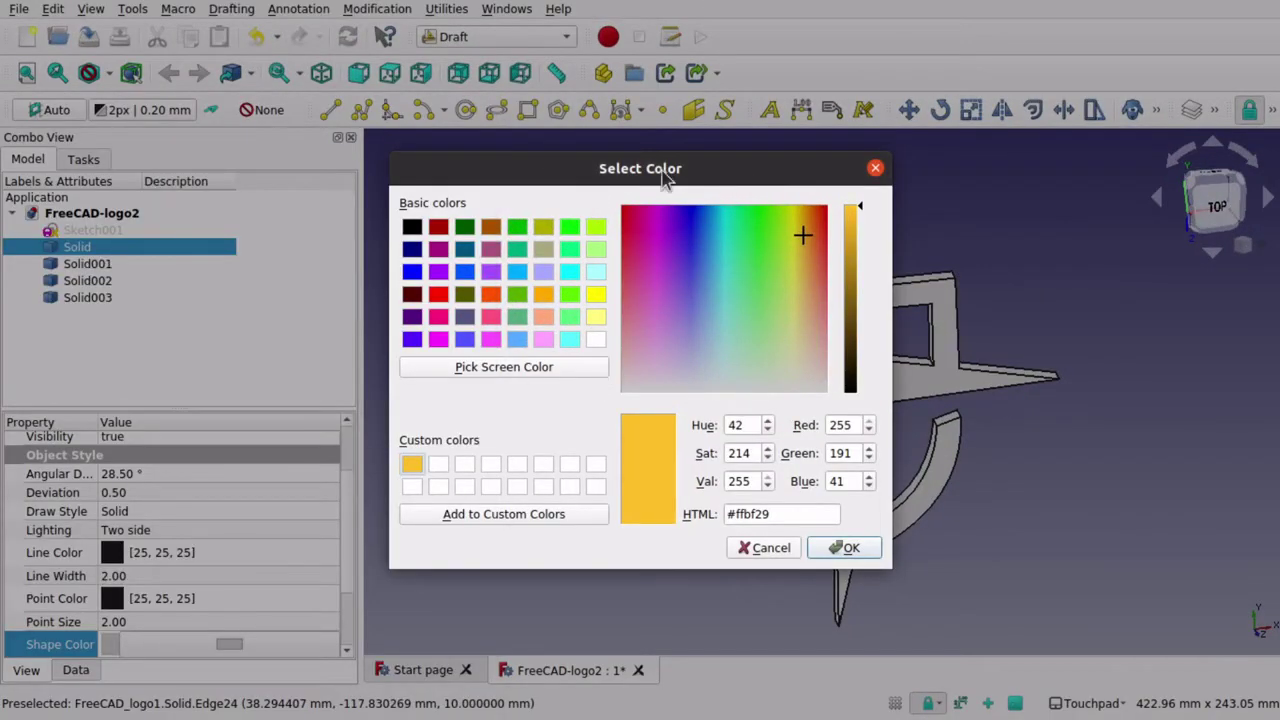
pyautogui.press('super')
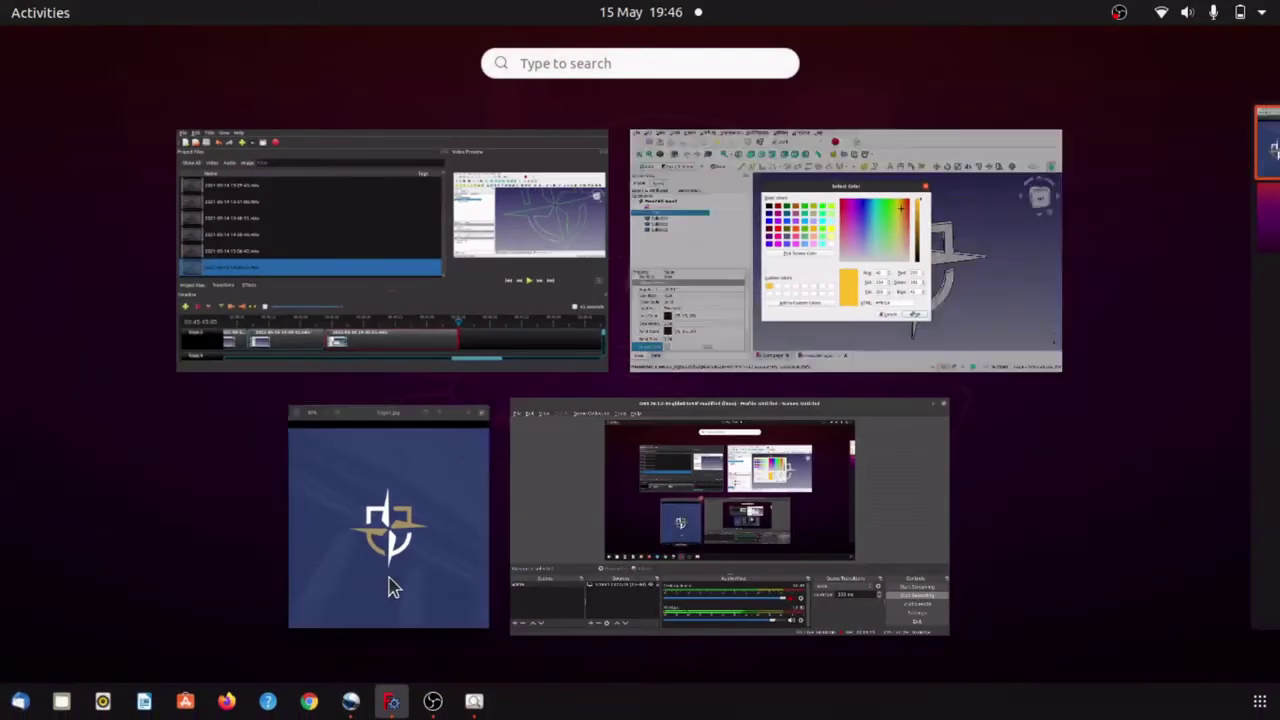
pyautogui.click(392, 585)
pyautogui.click(546, 371)
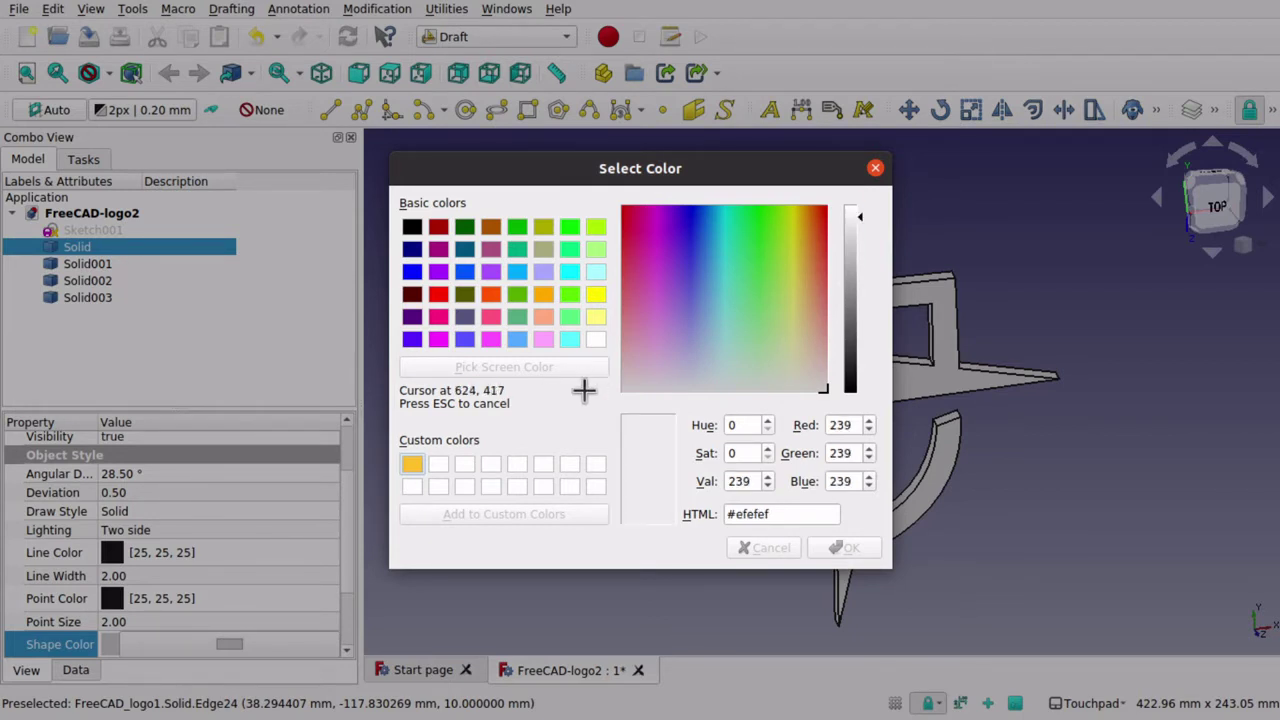
pyautogui.press('Escape')
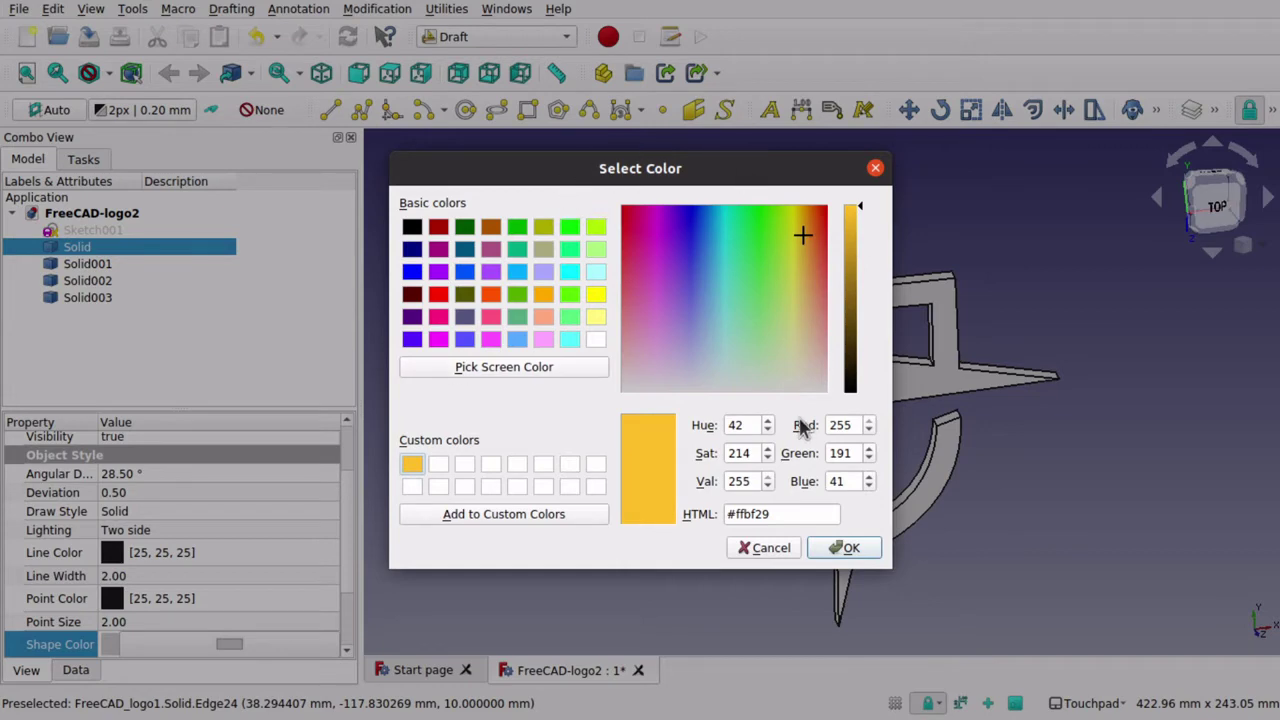
pyautogui.click(765, 548)
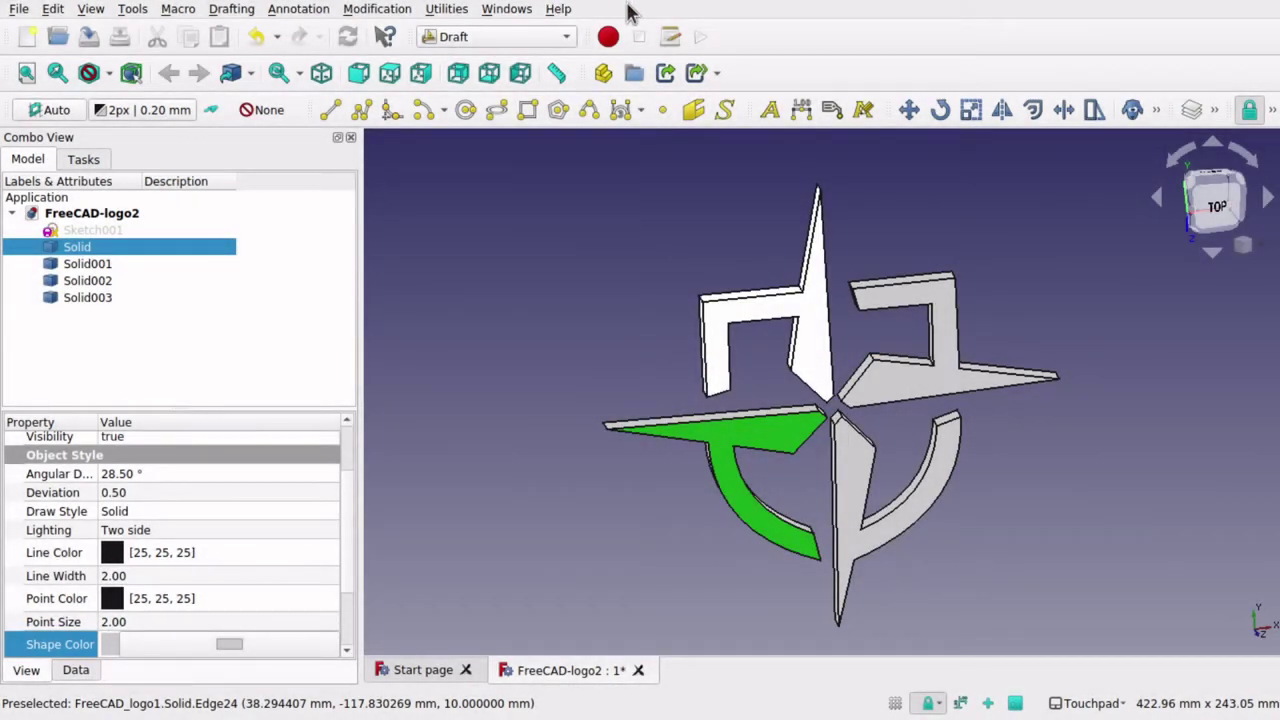
# - Leave fullscreen and move the FreeCAD window beside logo1.jpg so the reference logo is visible next to the model
pyautogui.click(92, 9)
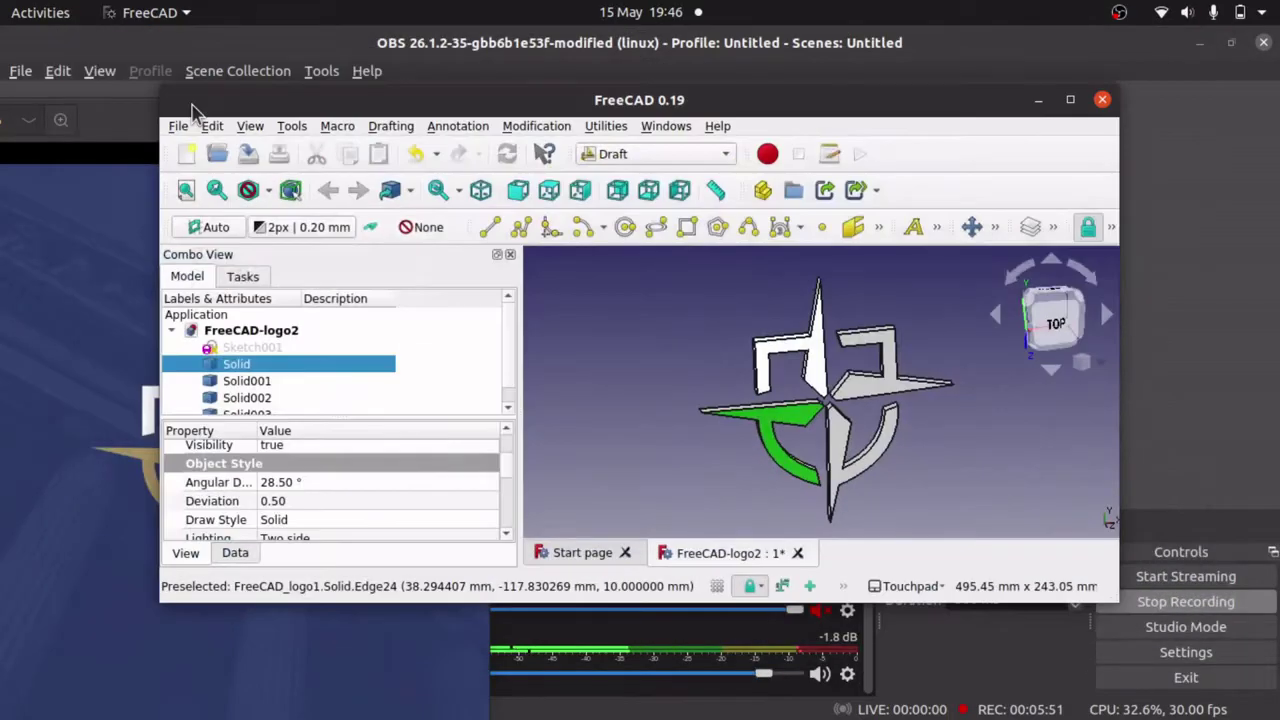
pyautogui.moveTo(444, 108); pyautogui.dragTo(605, 169)
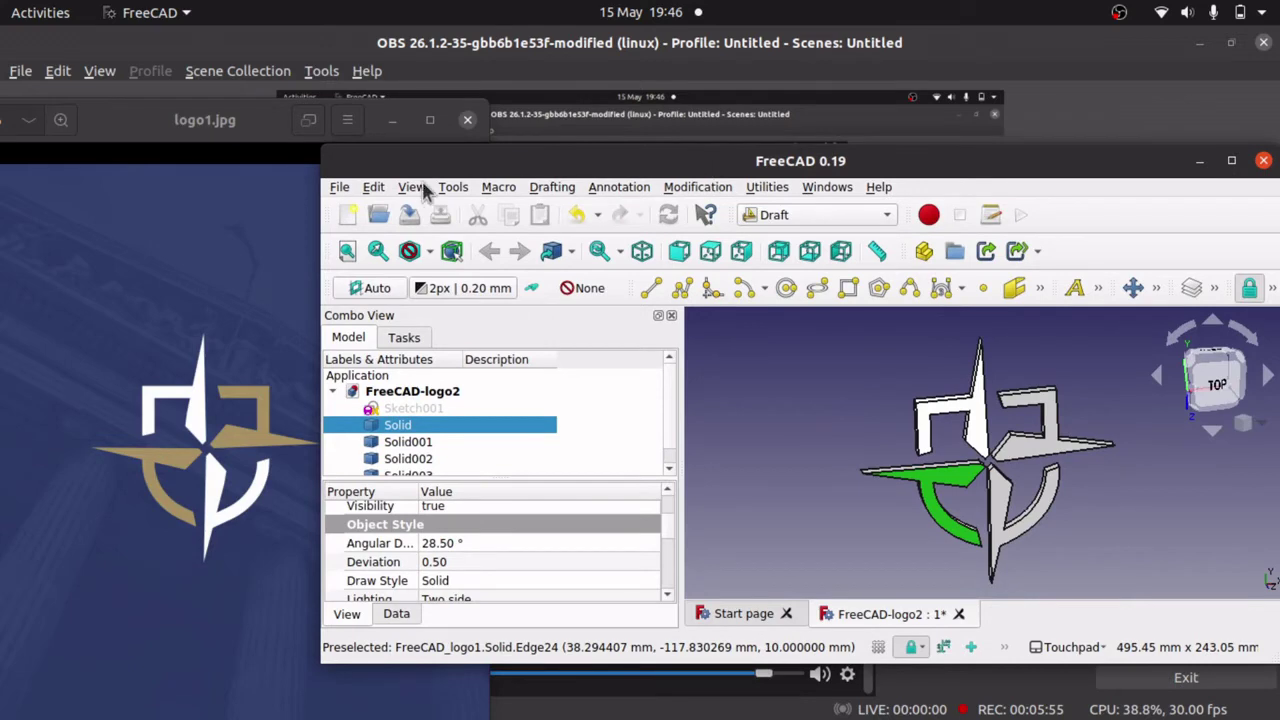
pyautogui.click(170, 127)
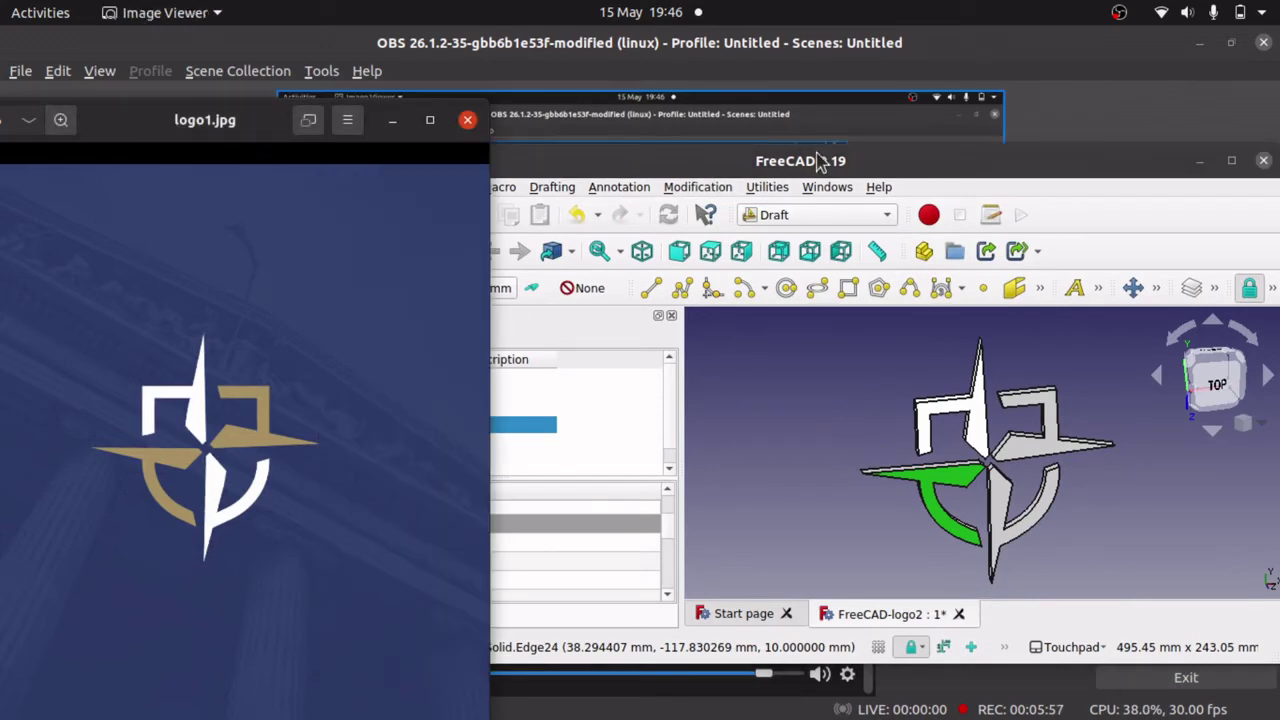
pyautogui.moveTo(805, 165); pyautogui.dragTo(713, 68)
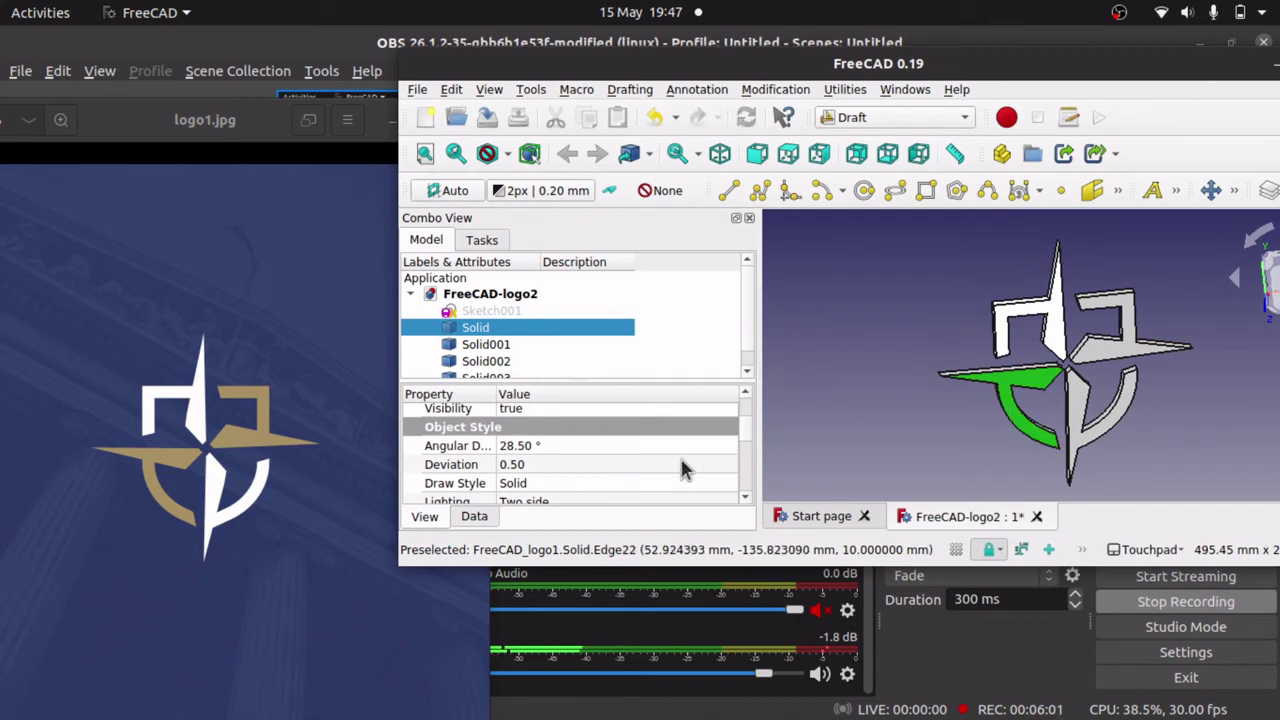
# - Set the shape colour of the lower-left solid, Solid, to the gold #a99264 sampled from the logo in logo1.jpg
pyautogui.moveTo(749, 440); pyautogui.dragTo(748, 481)
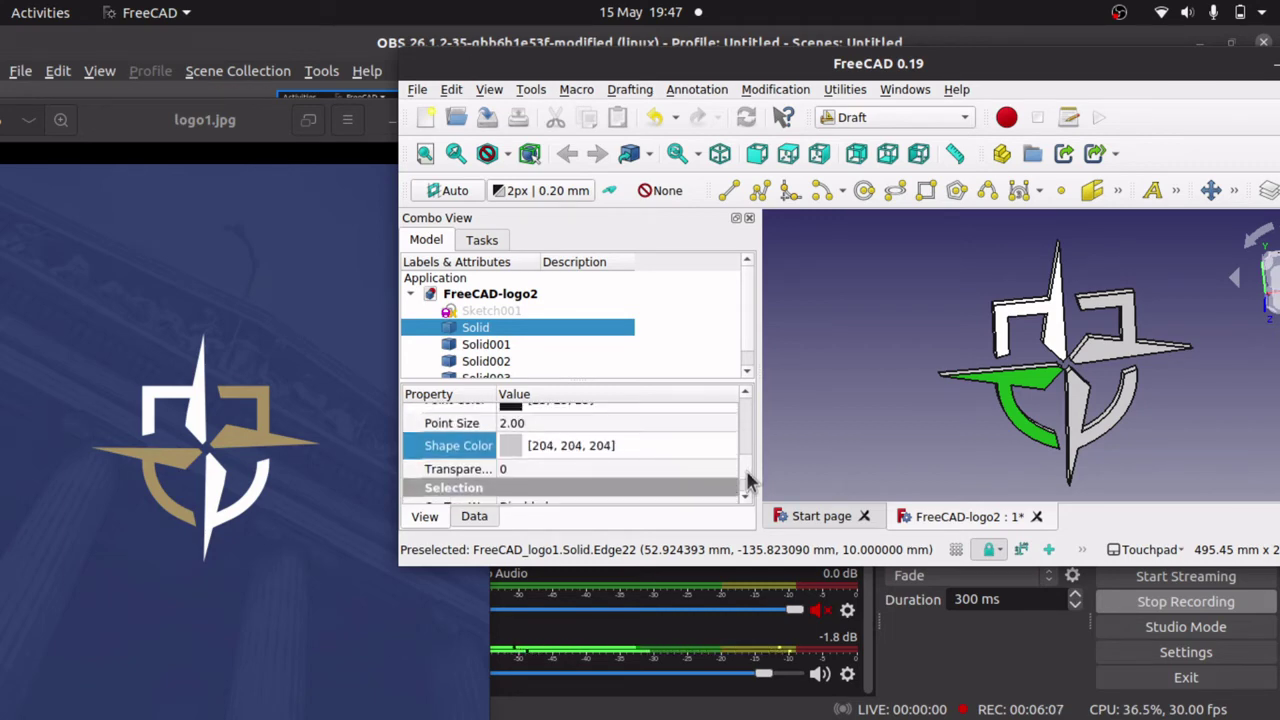
pyautogui.click(512, 446)
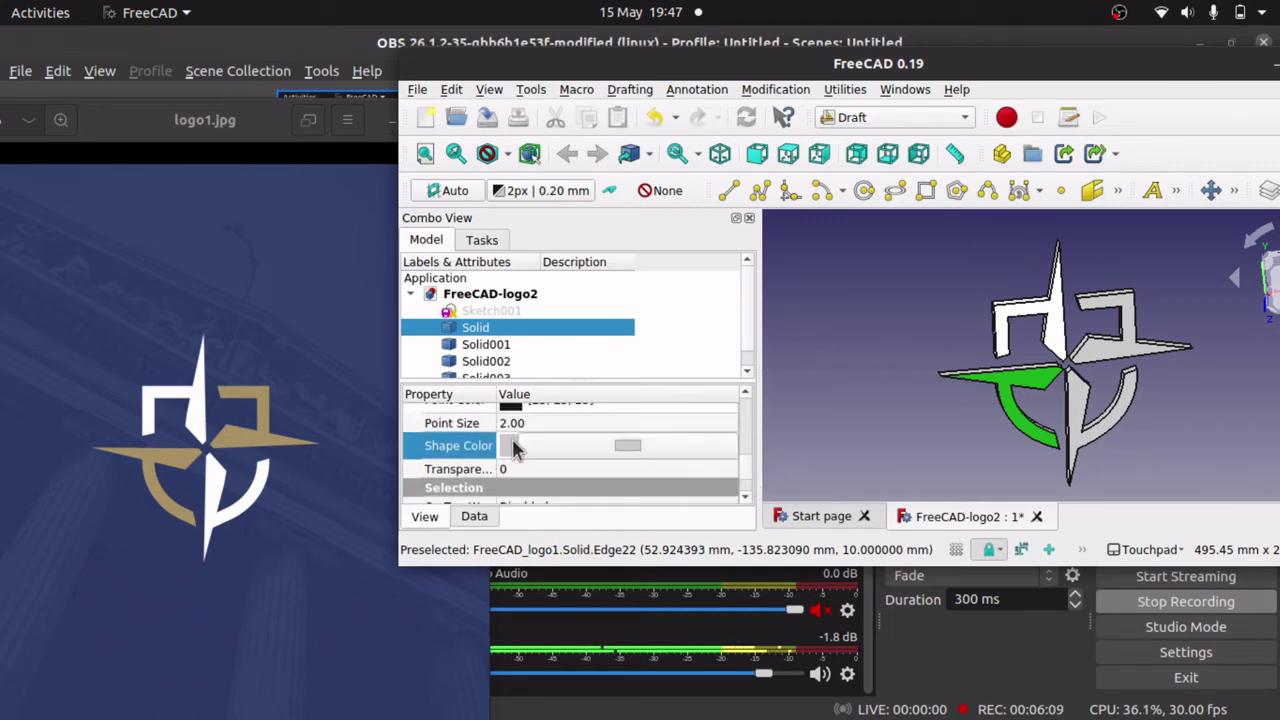
pyautogui.click(624, 451)
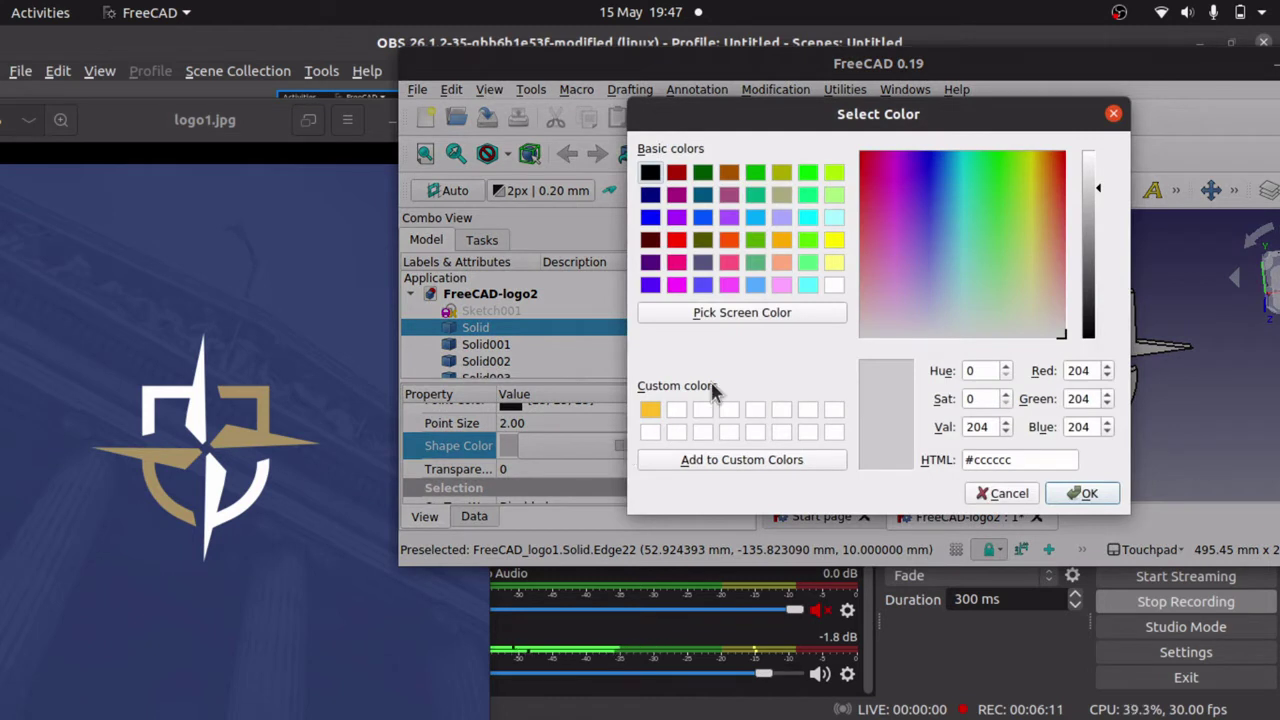
pyautogui.click(764, 314)
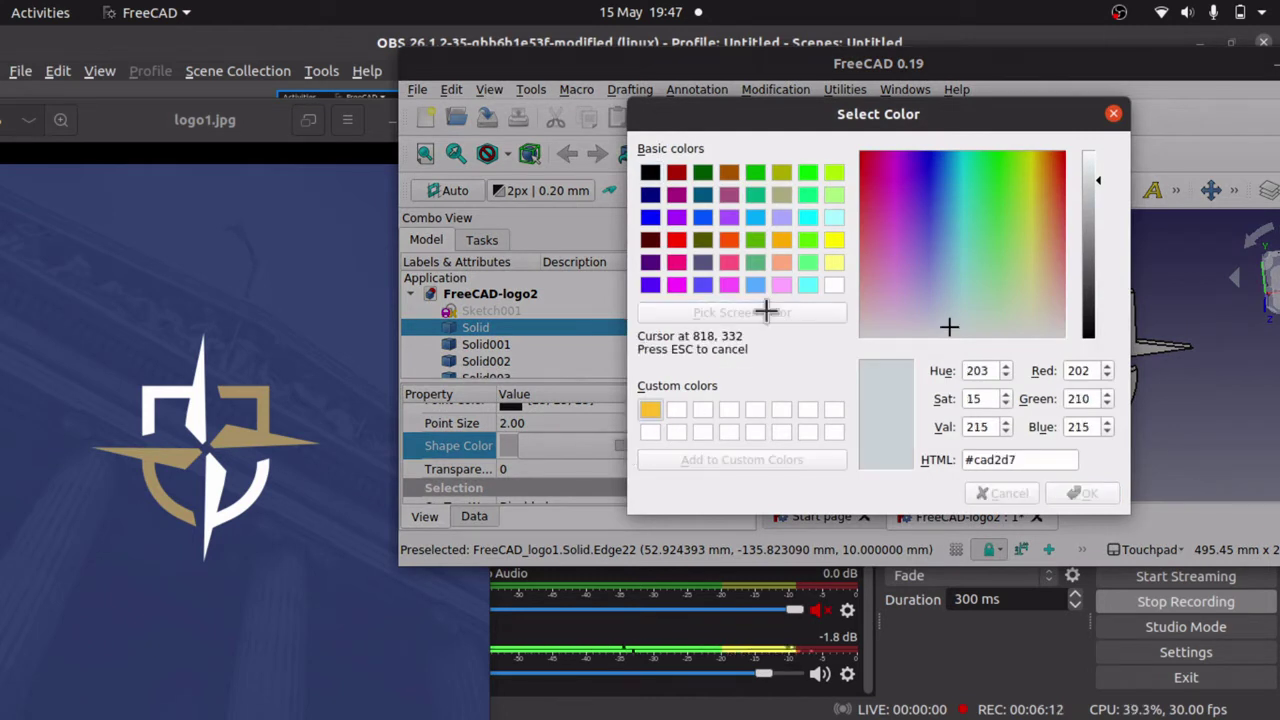
pyautogui.click(250, 438)
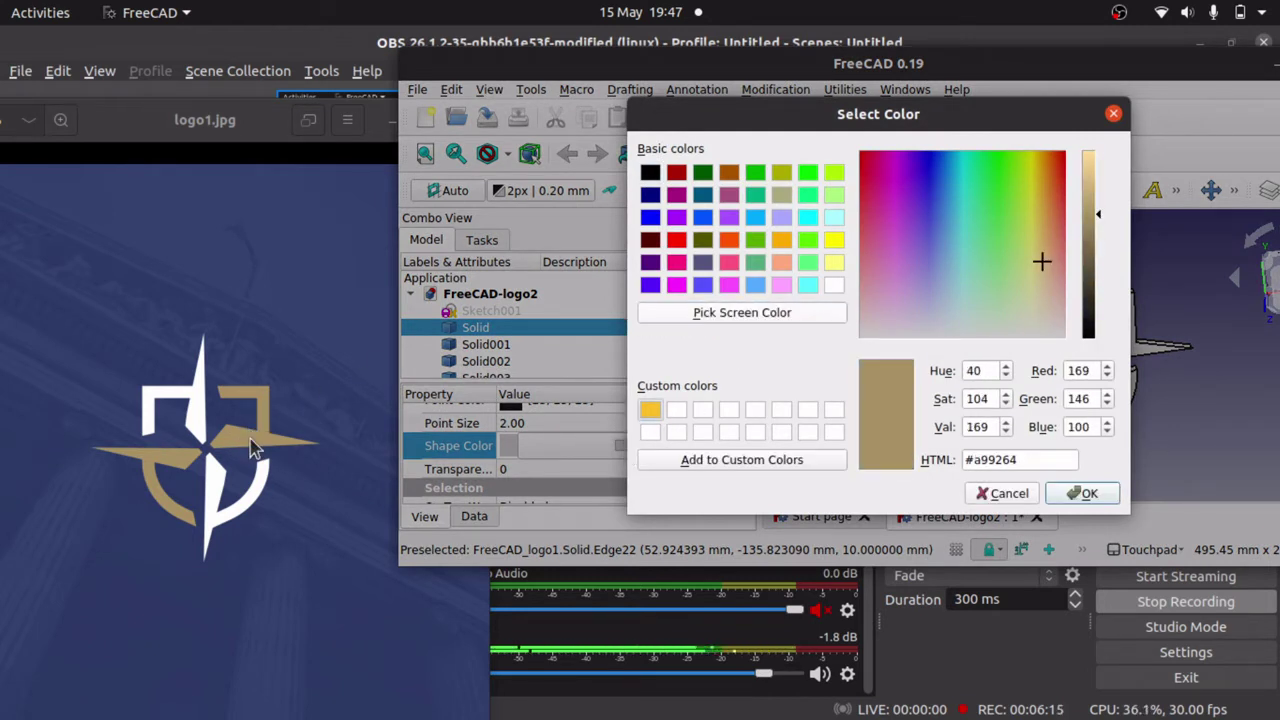
pyautogui.click(1084, 494)
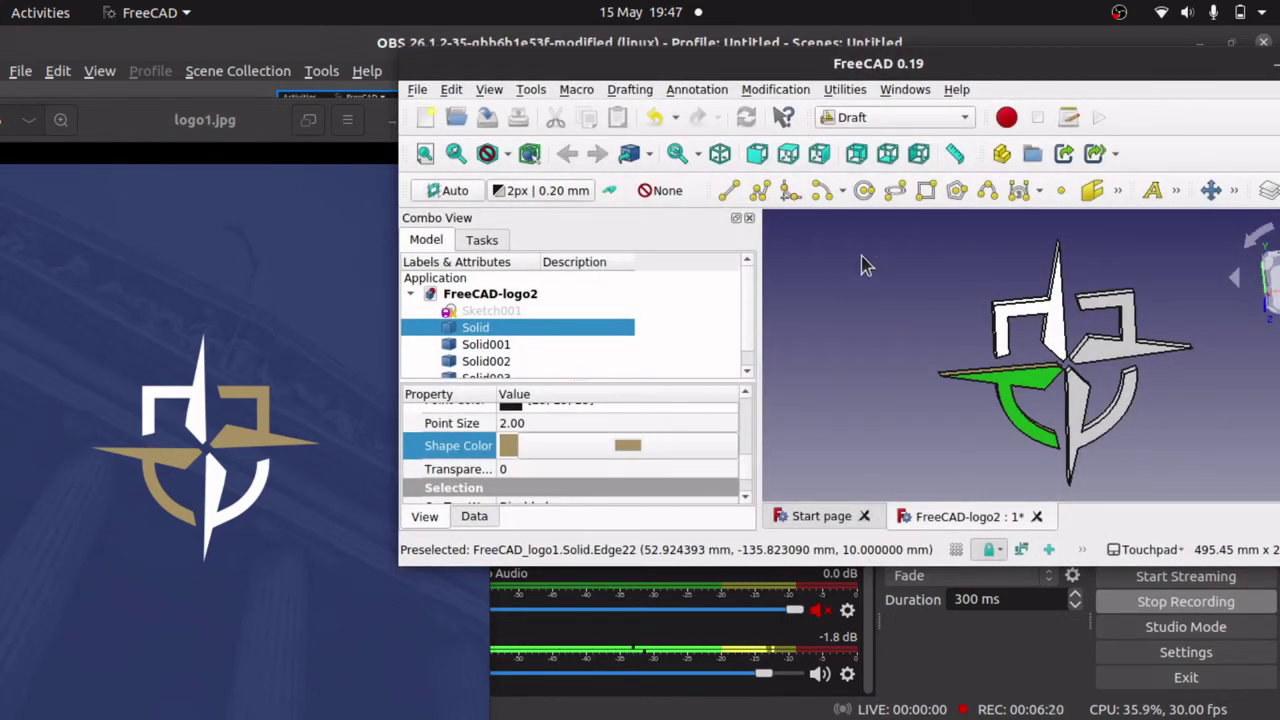
# - Store the gold #a99264 as a custom colour, replacing the first custom swatch
pyautogui.click(628, 446)
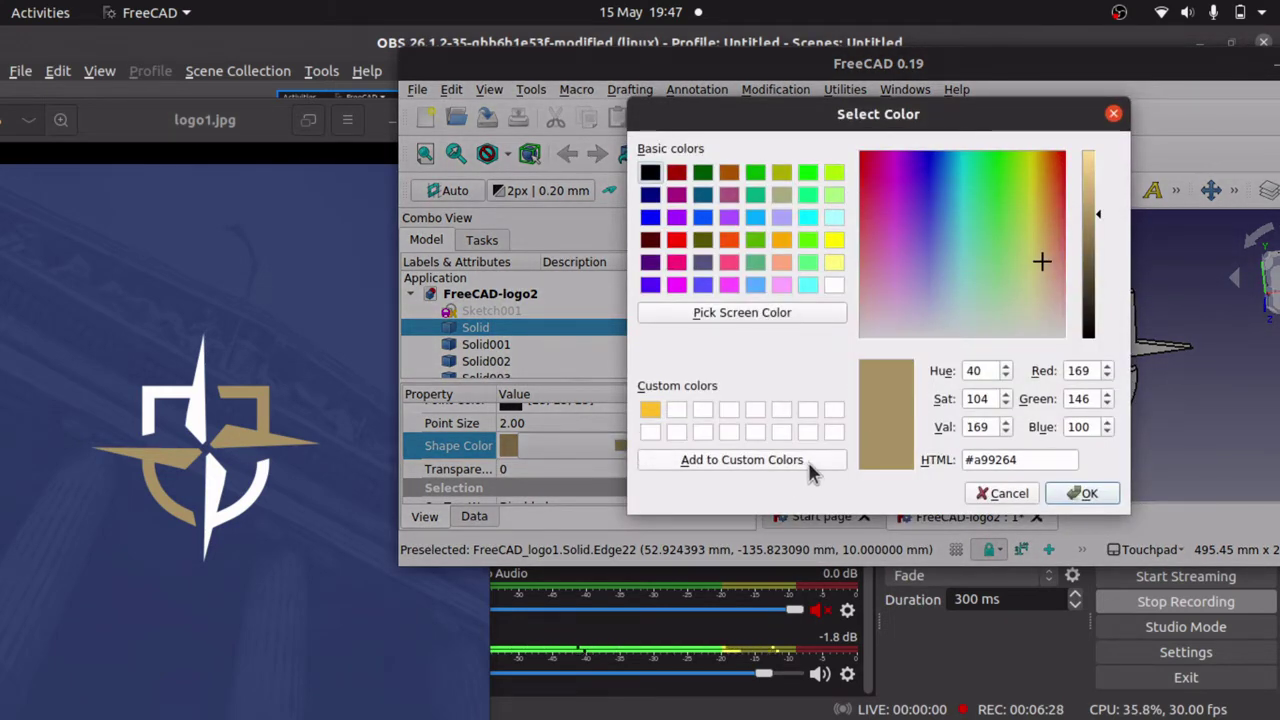
pyautogui.click(810, 466)
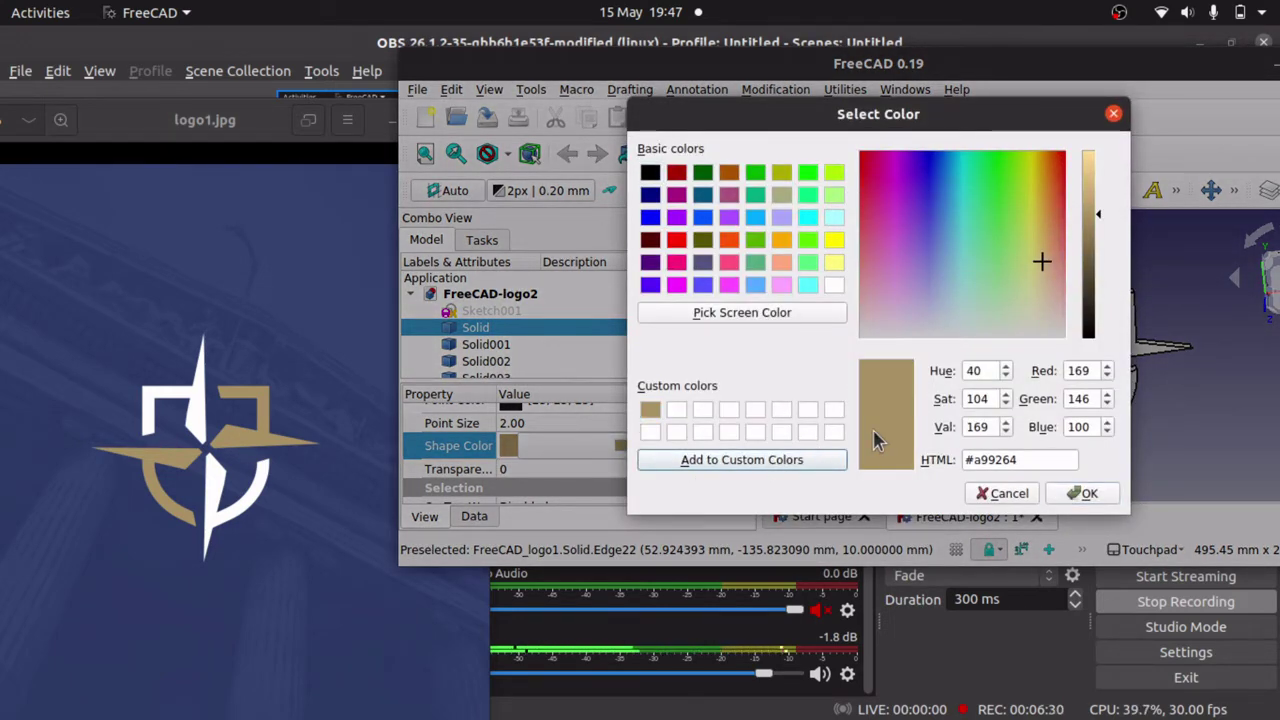
pyautogui.click(1080, 493)
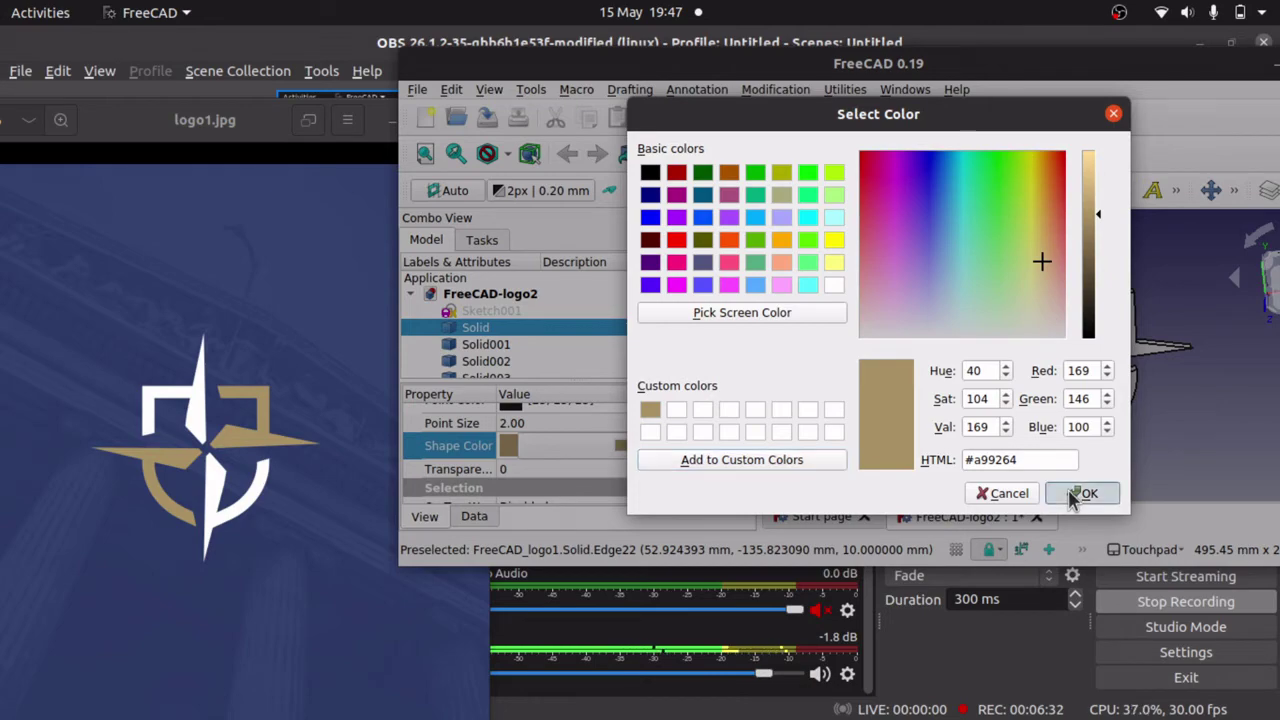
# - Maximize FreeCAD, return it to fullscreen and clear the selection in the 3D view
pyautogui.doubleClick(855, 66)
pyautogui.click(90, 69)
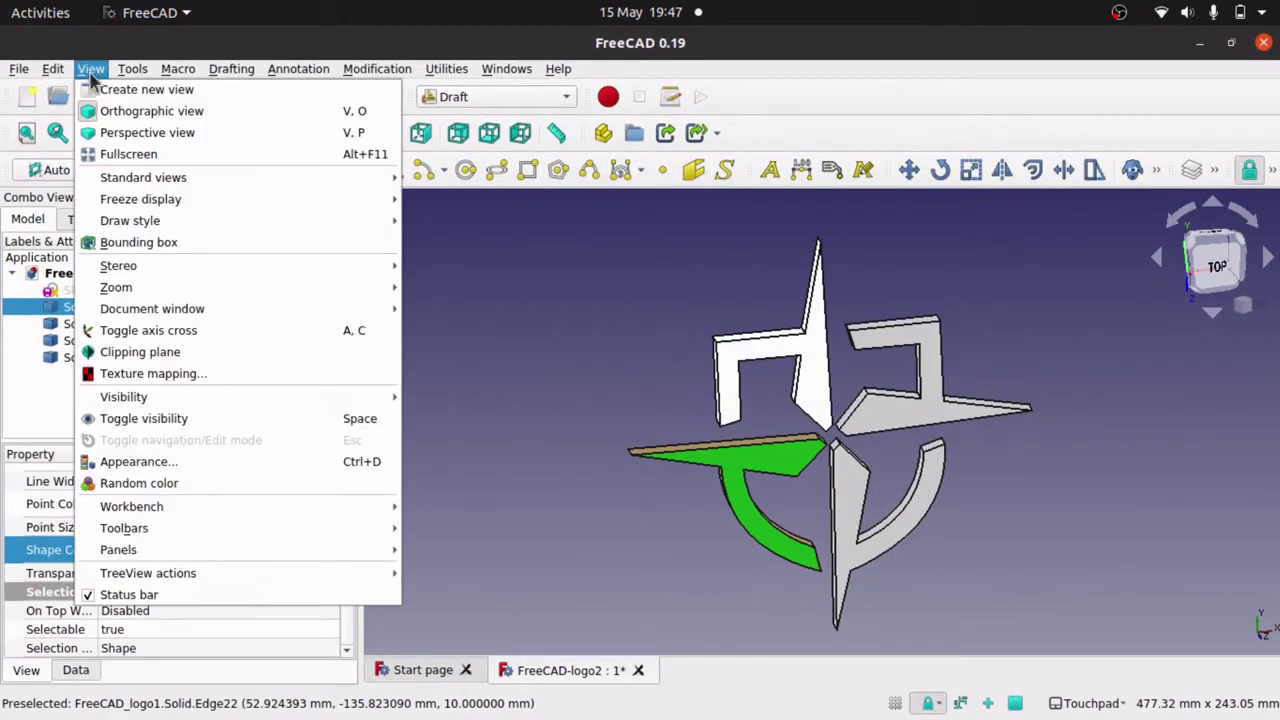
pyautogui.click(235, 155)
pyautogui.click(558, 391)
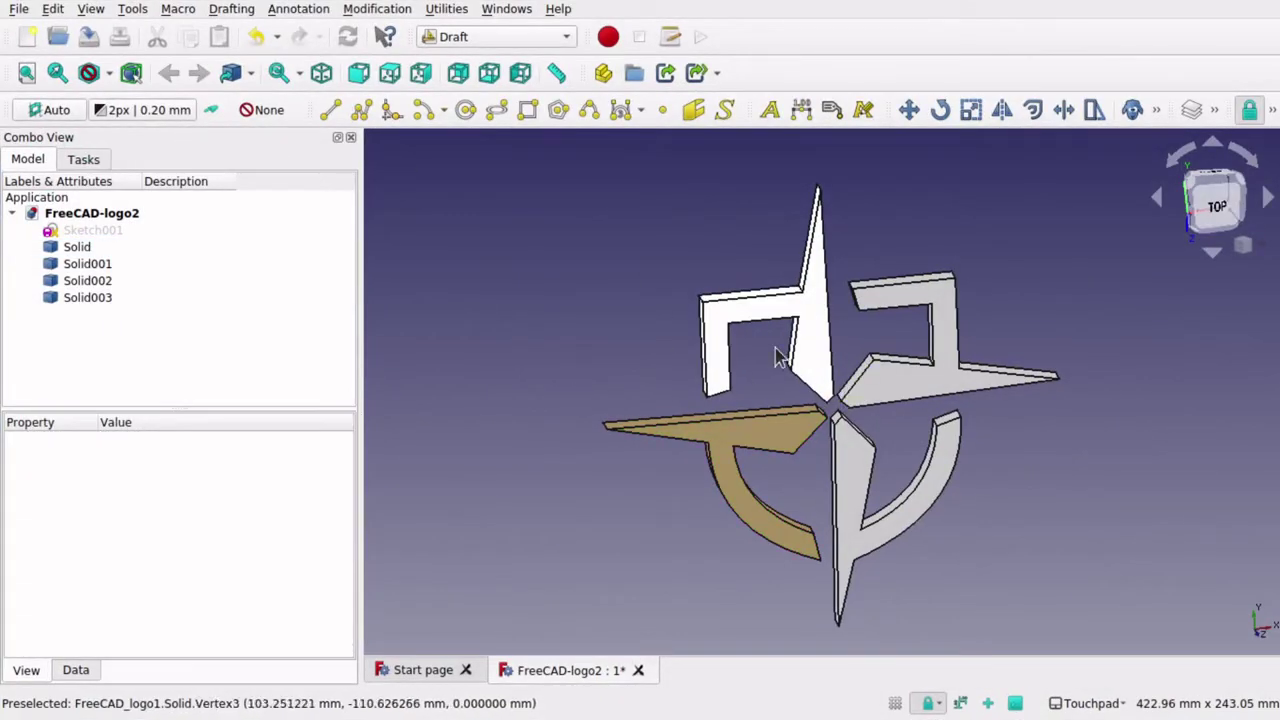
# - Set the shape colour of the logo's upper-right solid, Solid003, to the stored custom gold #a99264
pyautogui.click(908, 397)
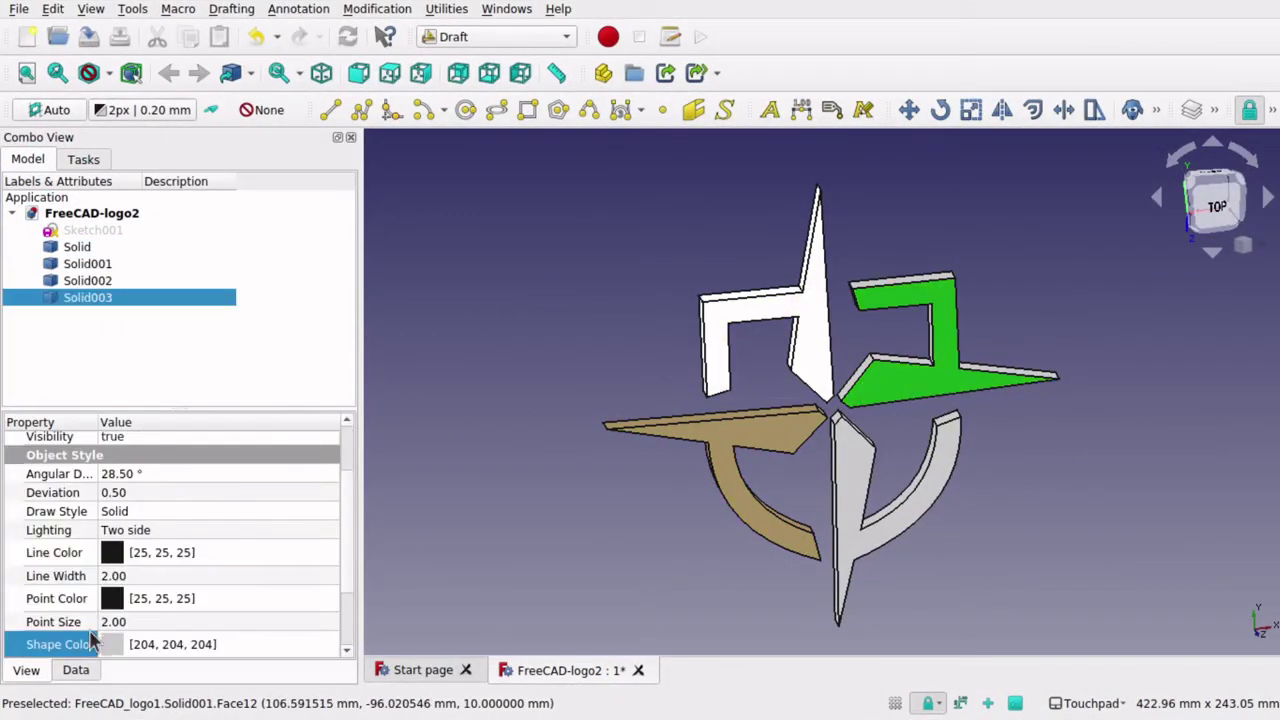
pyautogui.click(222, 648)
pyautogui.click(231, 647)
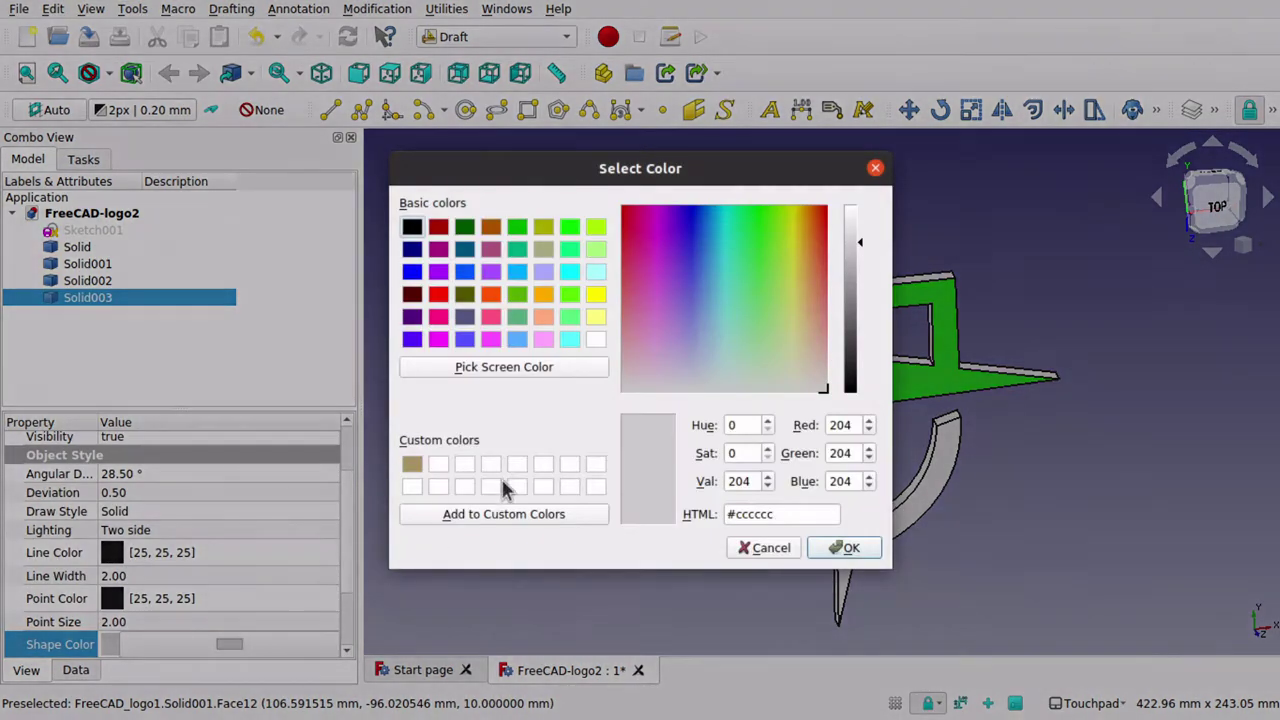
pyautogui.click(412, 464)
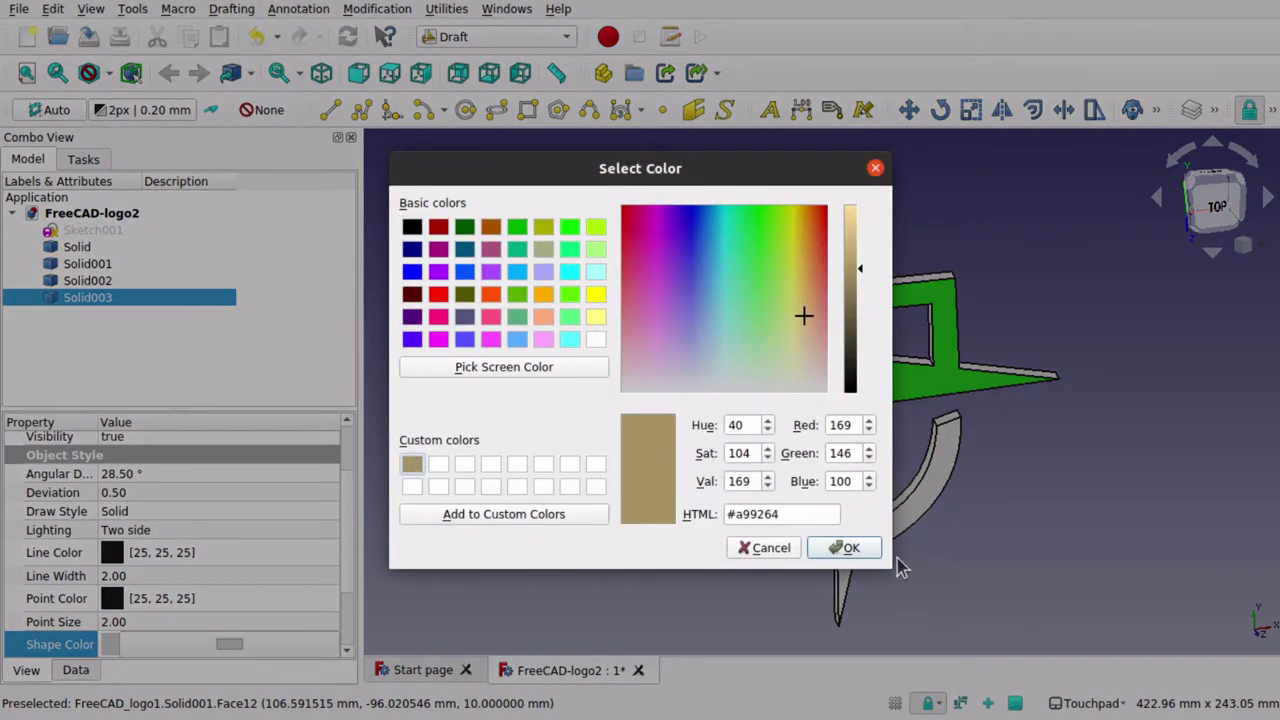
pyautogui.click(862, 552)
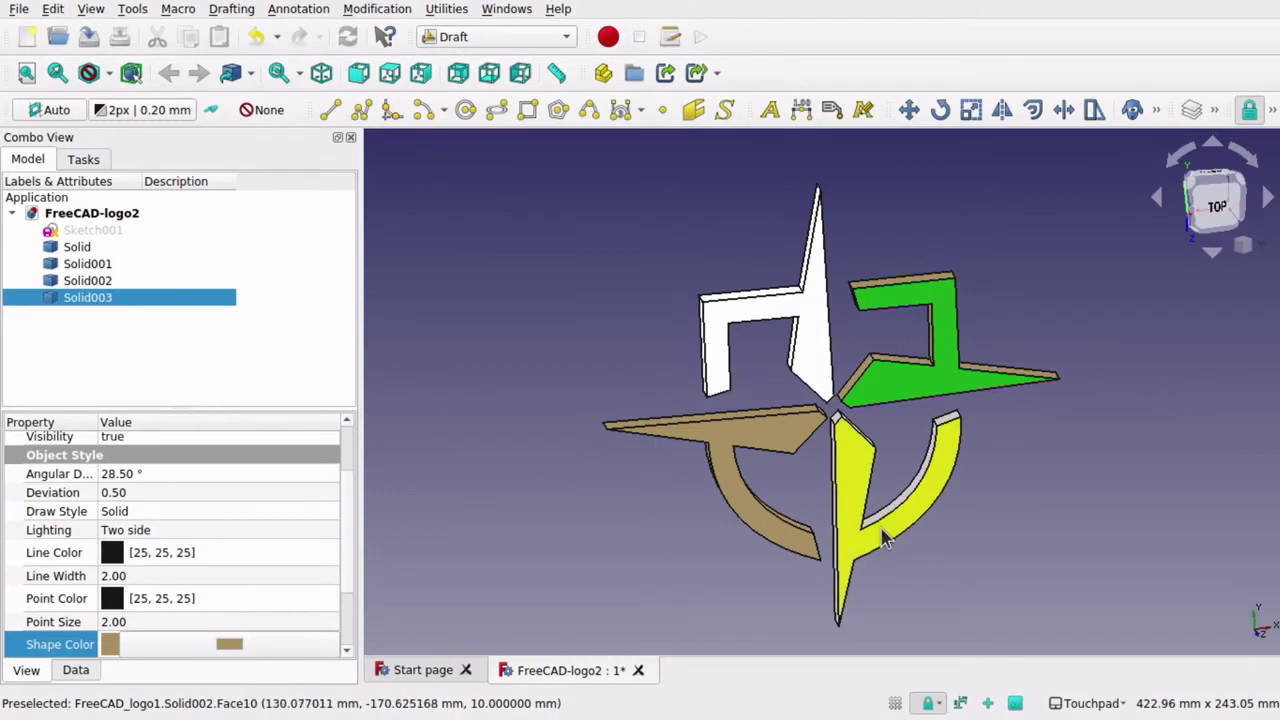
# - Set the shape colour of the logo's lower-right solid, Solid002, to white
pyautogui.click(884, 538)
pyautogui.click(112, 648)
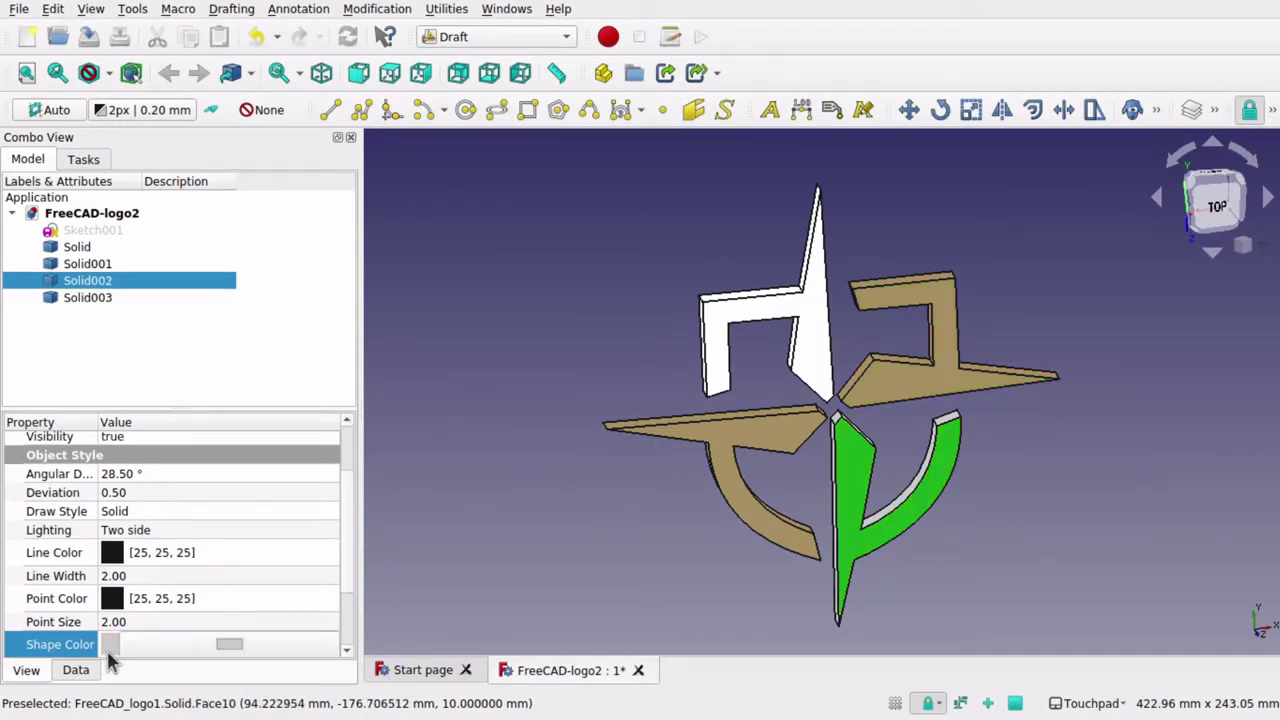
pyautogui.click(228, 645)
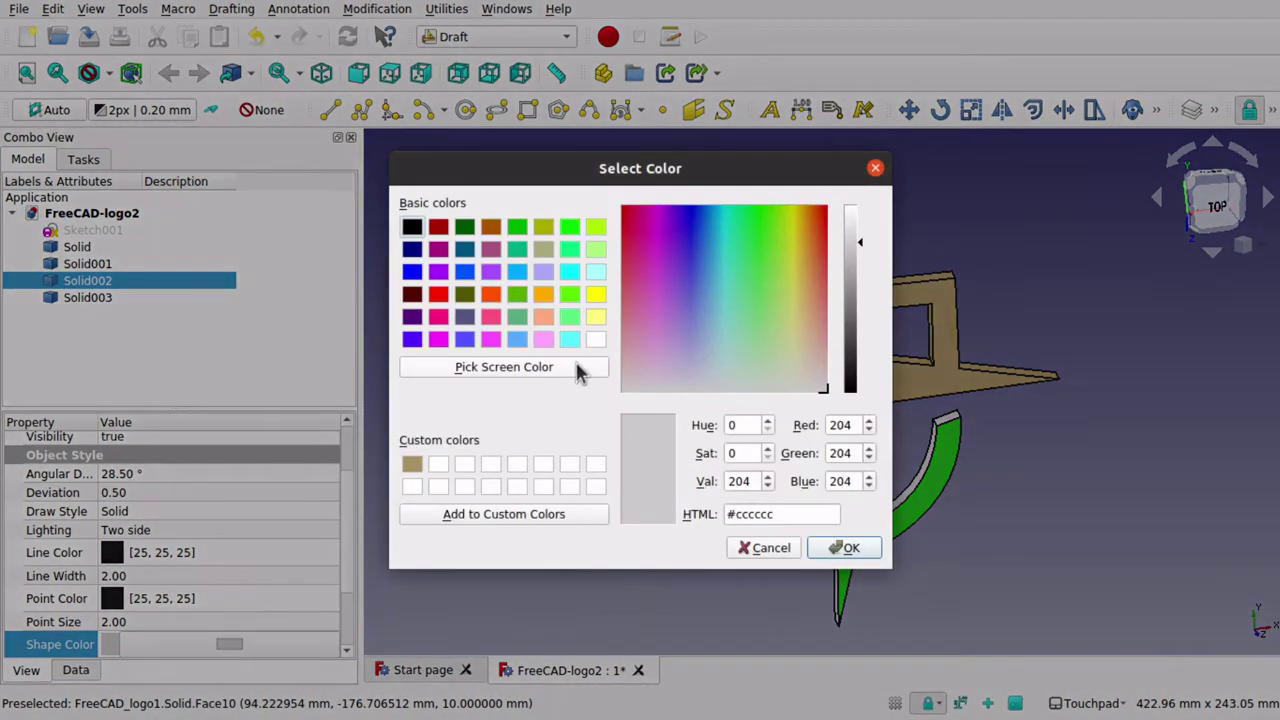
pyautogui.click(596, 341)
pyautogui.click(843, 550)
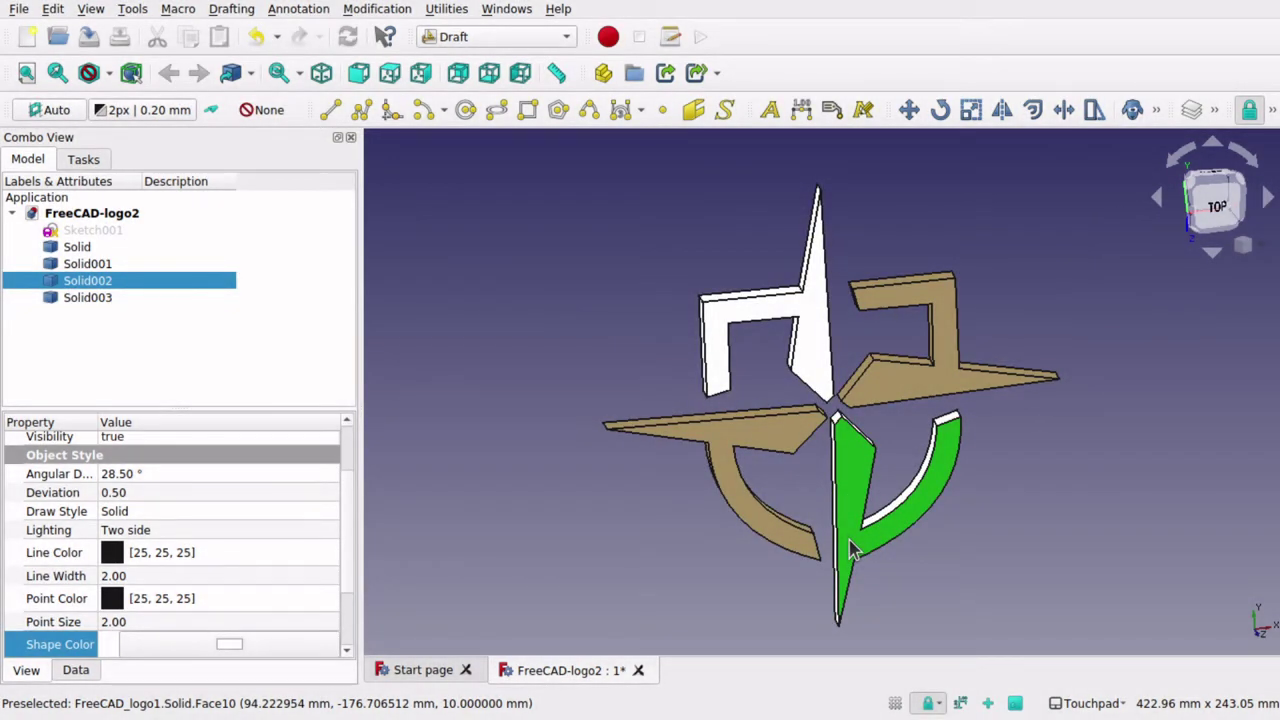
# - Select the logo's lower-left gold solid in the 3D view and switch to the Part workbench
pyautogui.click(662, 562)
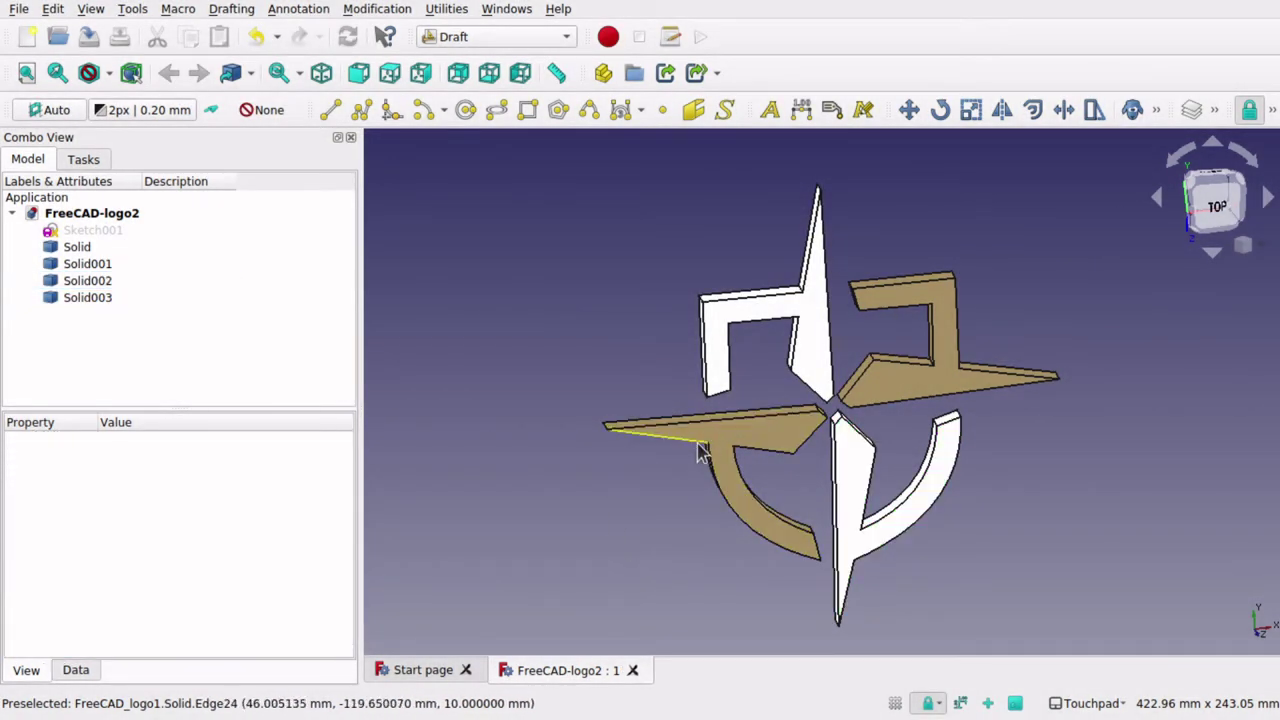
pyautogui.click(730, 447)
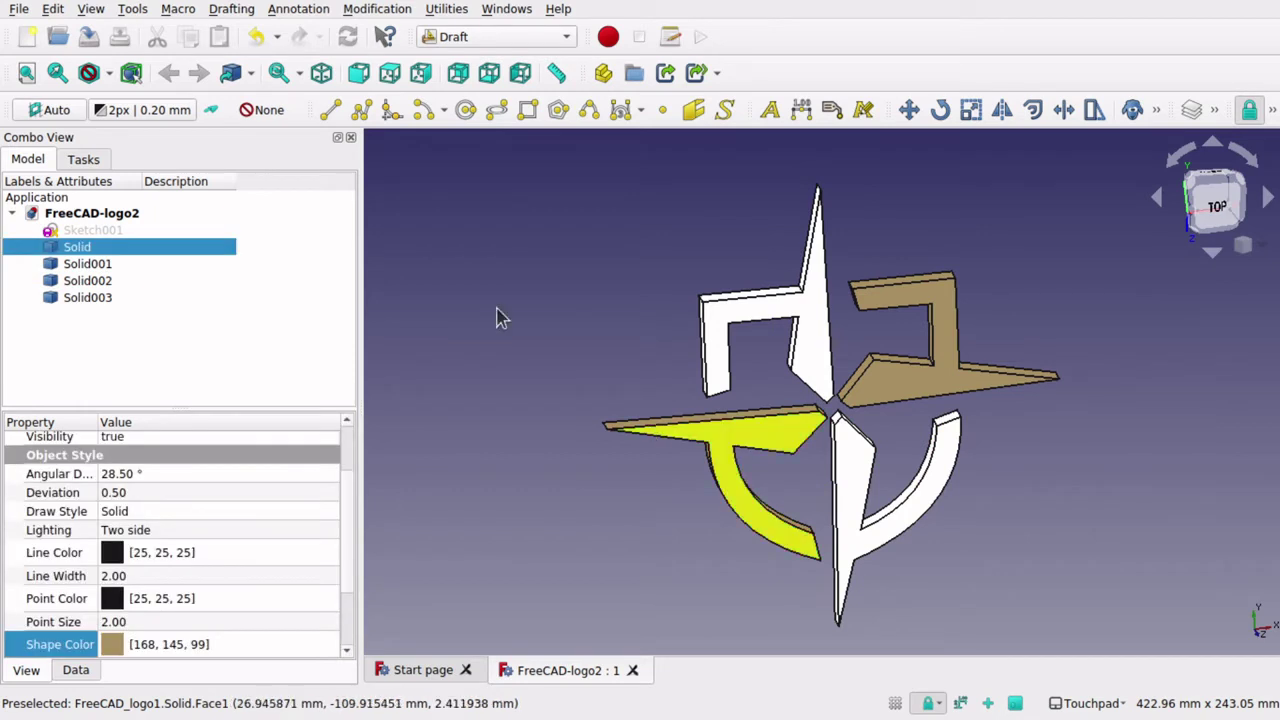
pyautogui.click(505, 38)
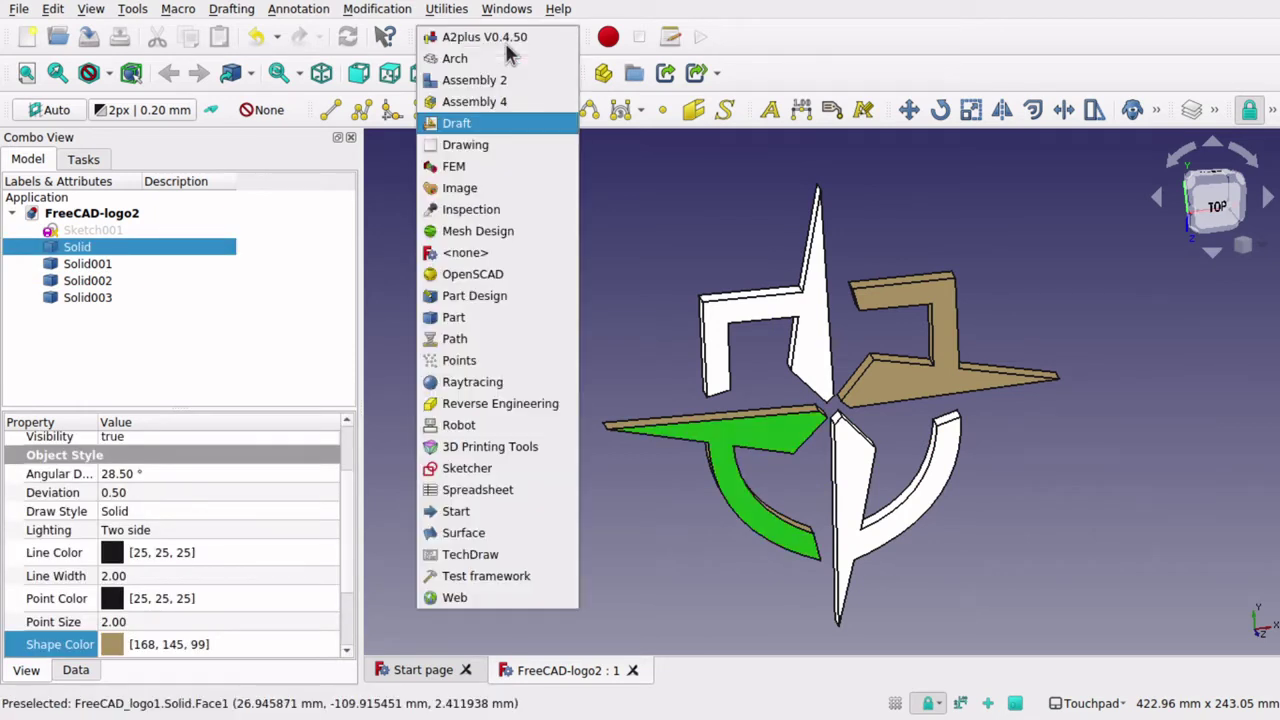
pyautogui.click(488, 320)
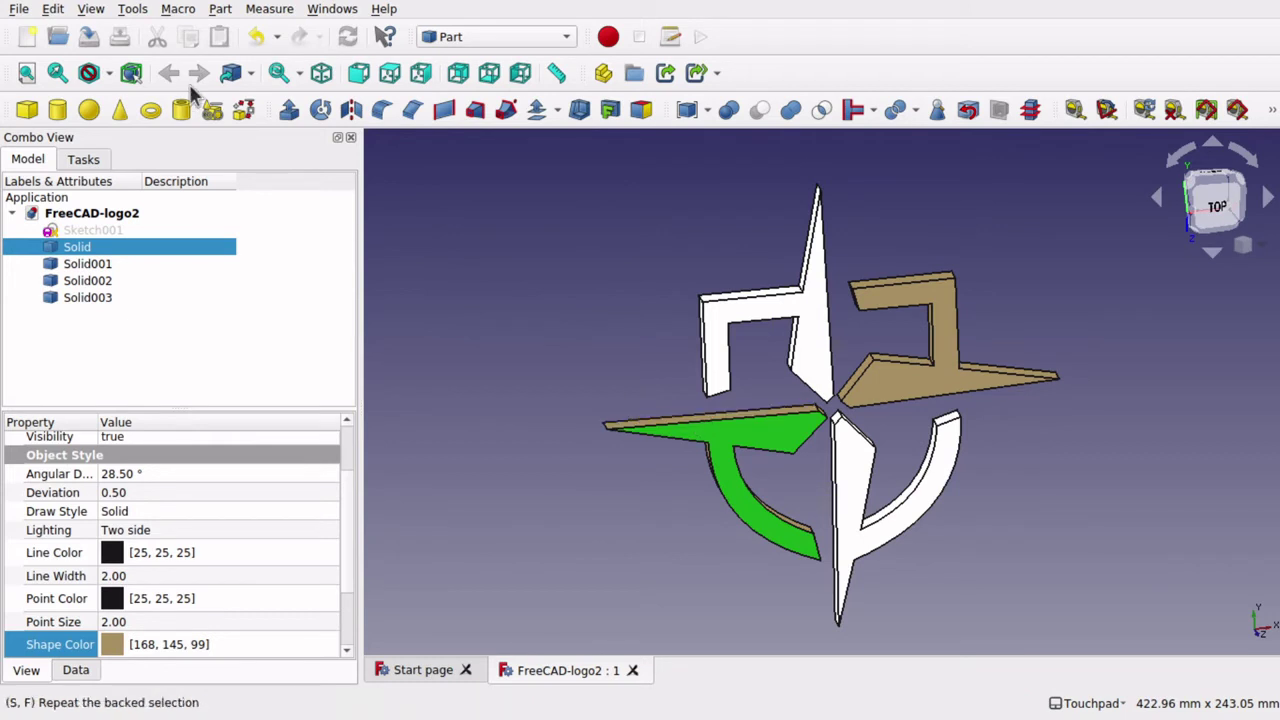
# - Fillet the front-face edges of the lower-left gold solid with a constant radius of 3 mm, selecting by face
pyautogui.click(381, 112)
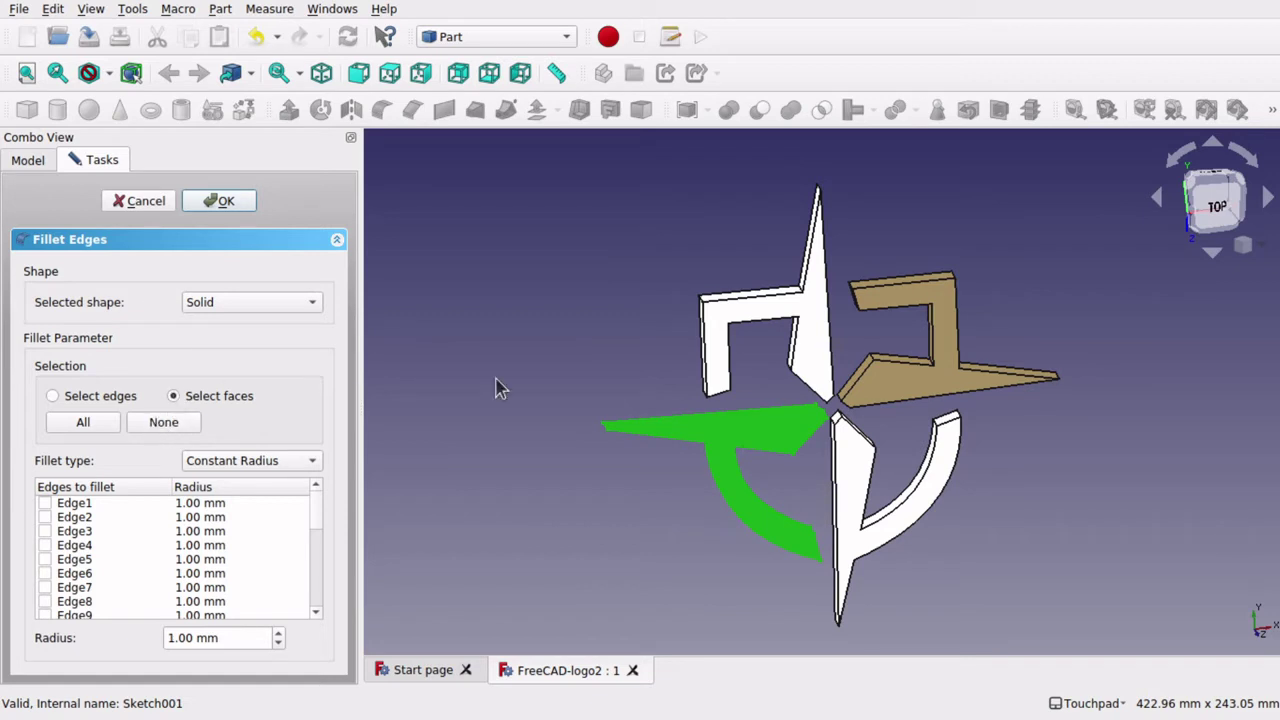
pyautogui.click(770, 435)
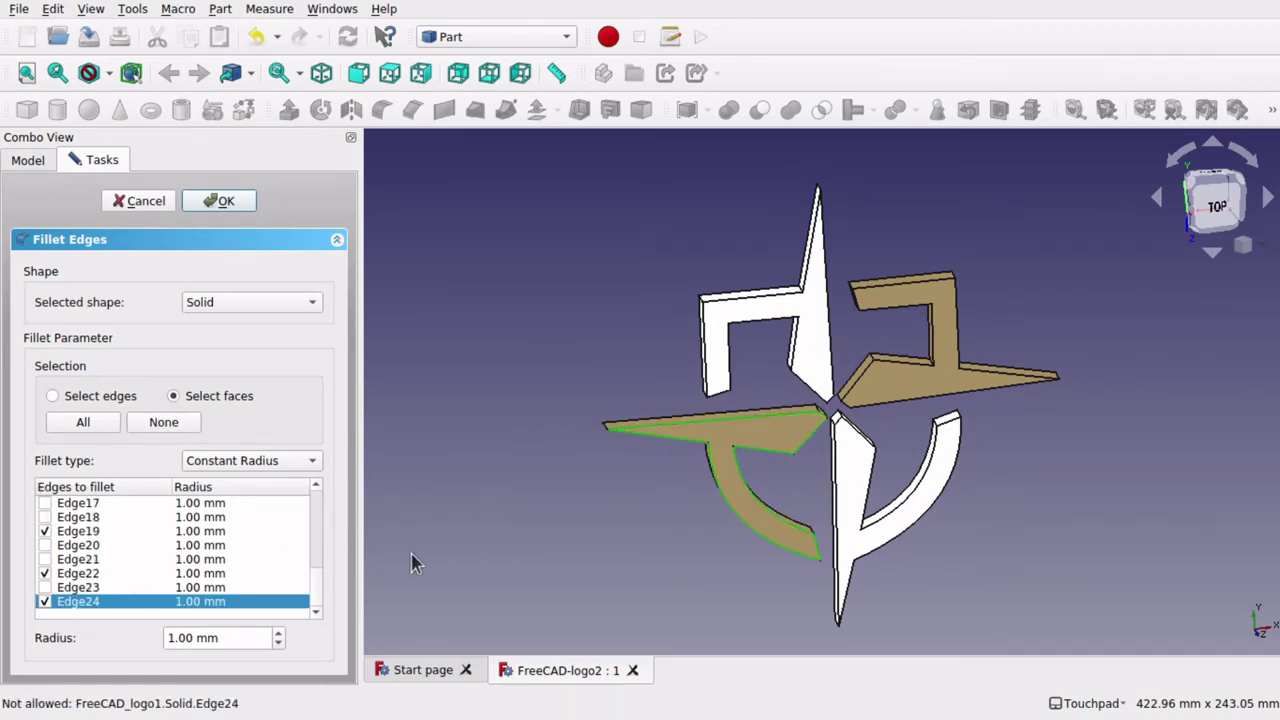
pyautogui.click(172, 637)
pyautogui.write('3')
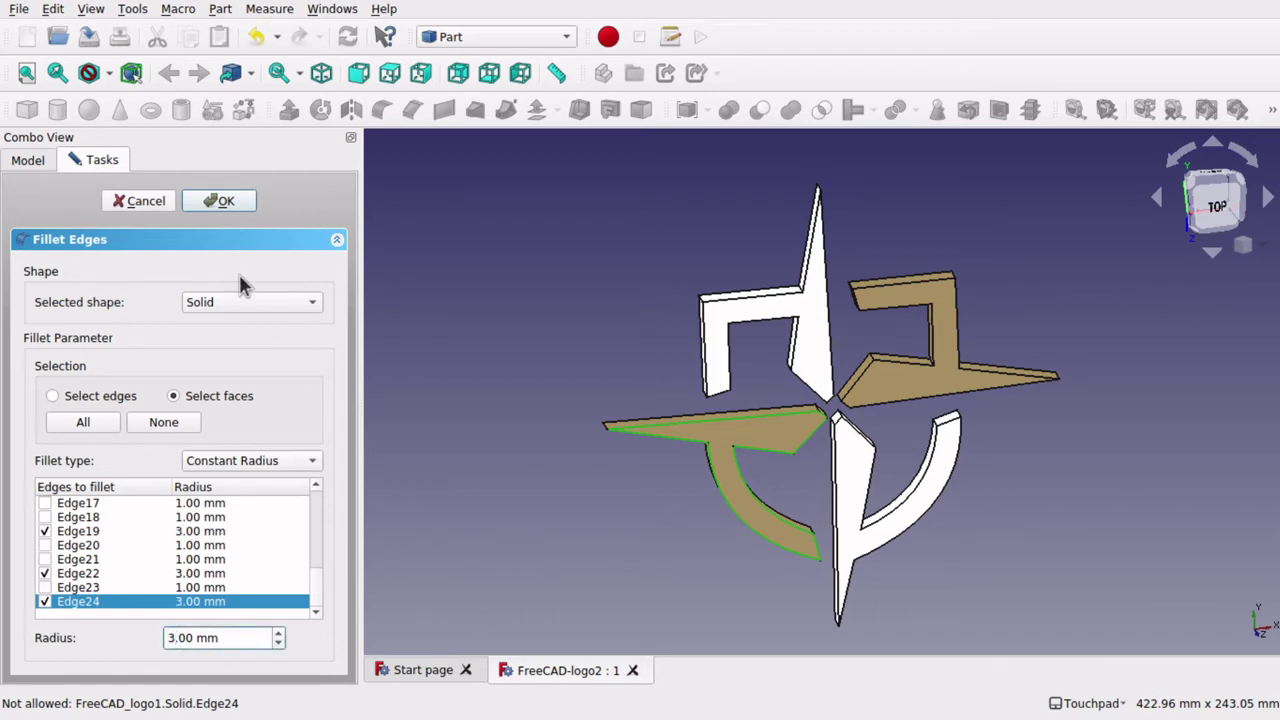
pyautogui.click(226, 201)
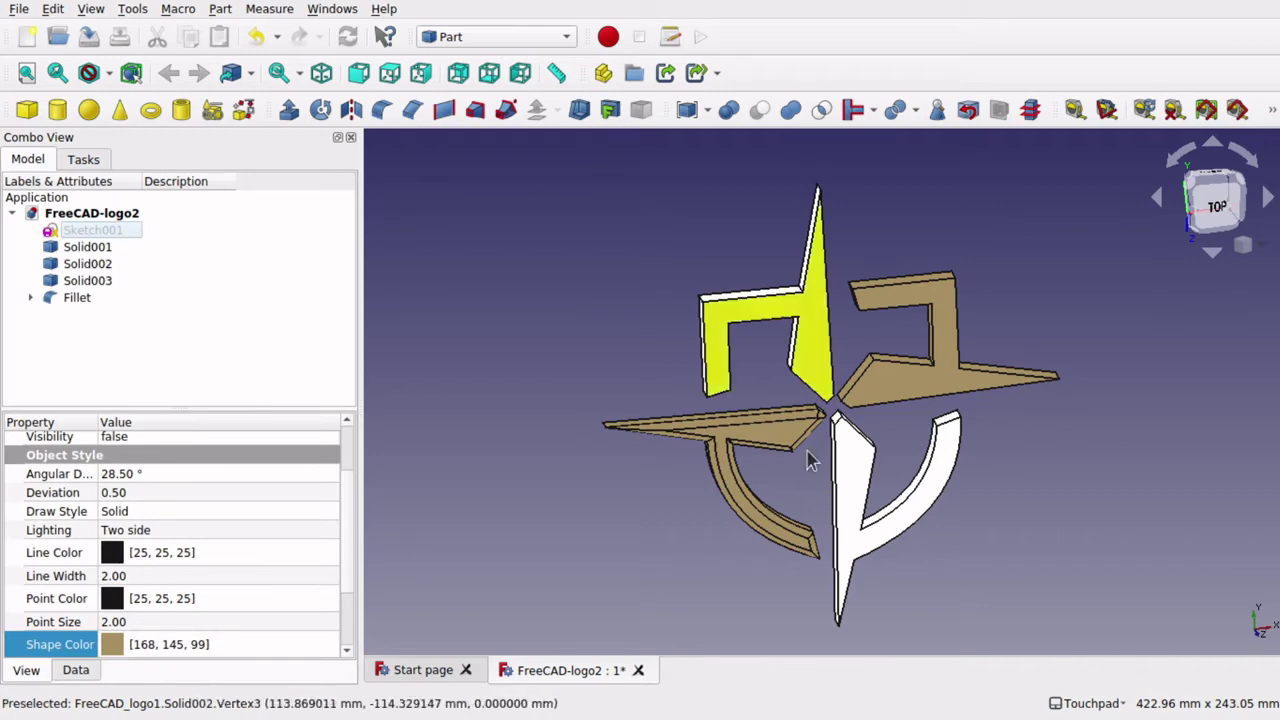
# - Fillet the front-face edges of the upper-left white solid, Solid001, with a constant 3 mm radius
pyautogui.keyDown('alt'); pyautogui.moveTo(705, 507); pyautogui.dragTo(850, 322); pyautogui.keyUp('alt')
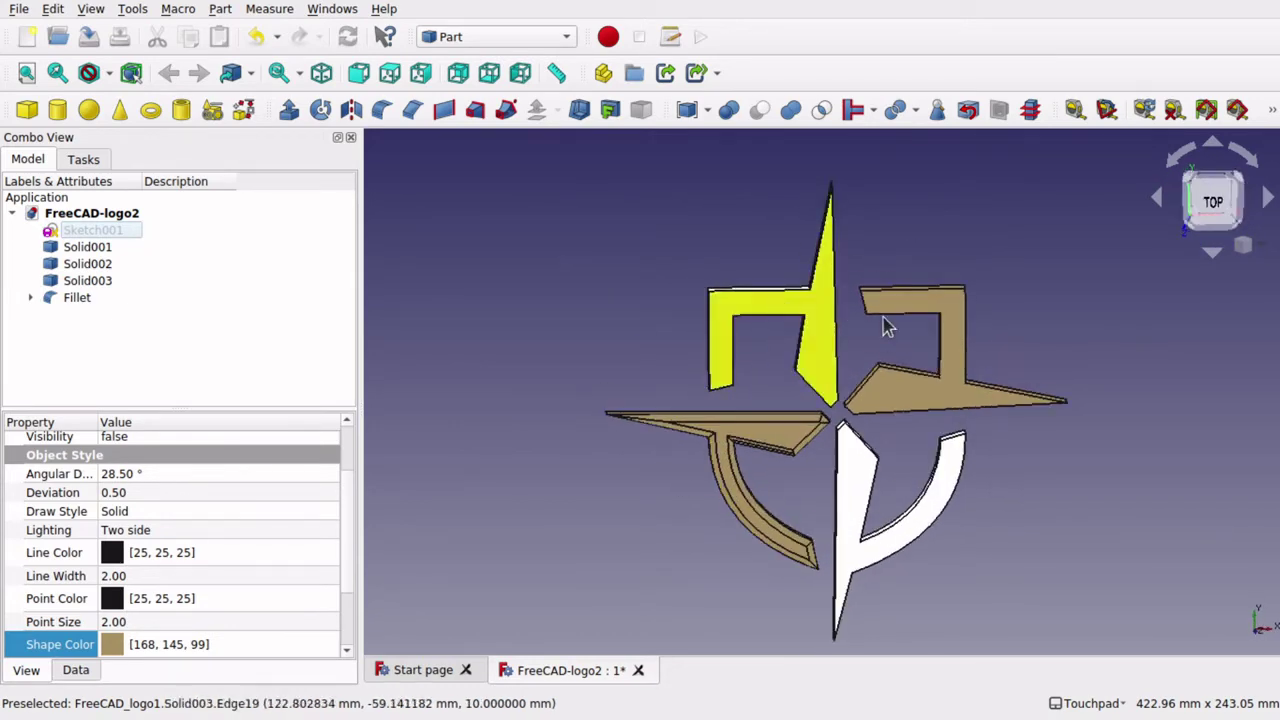
pyautogui.click(752, 307)
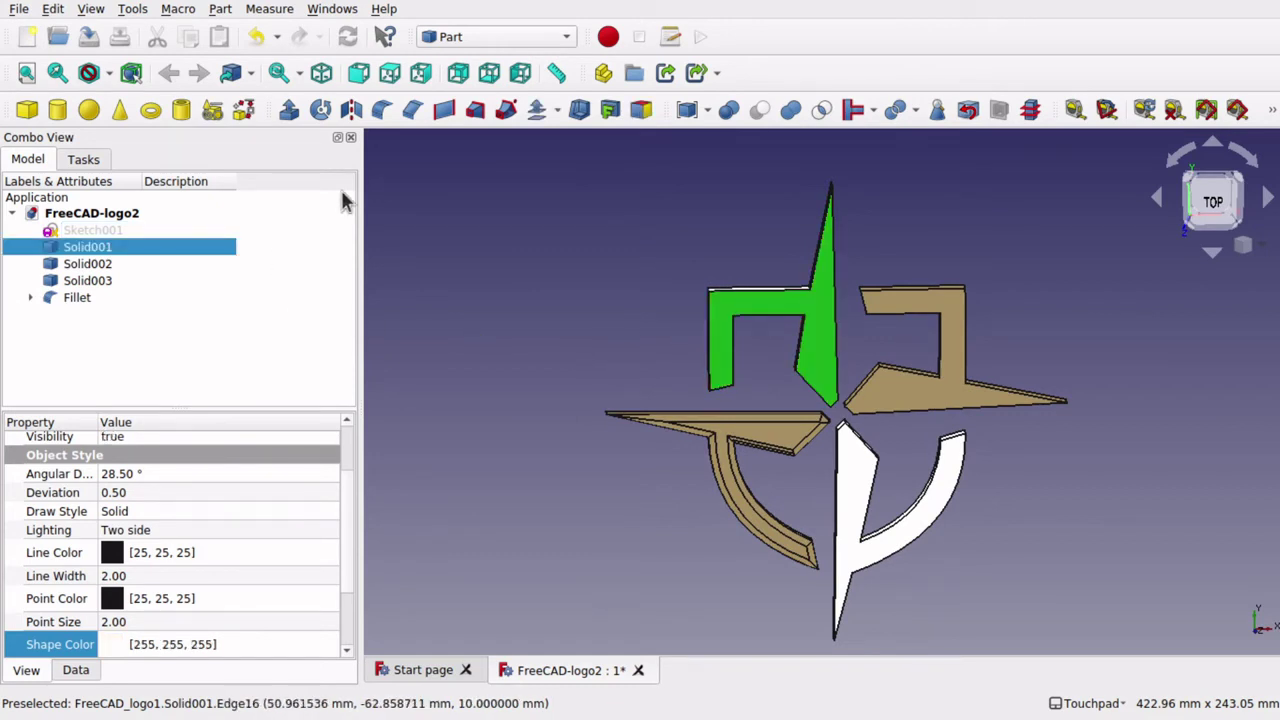
pyautogui.click(380, 112)
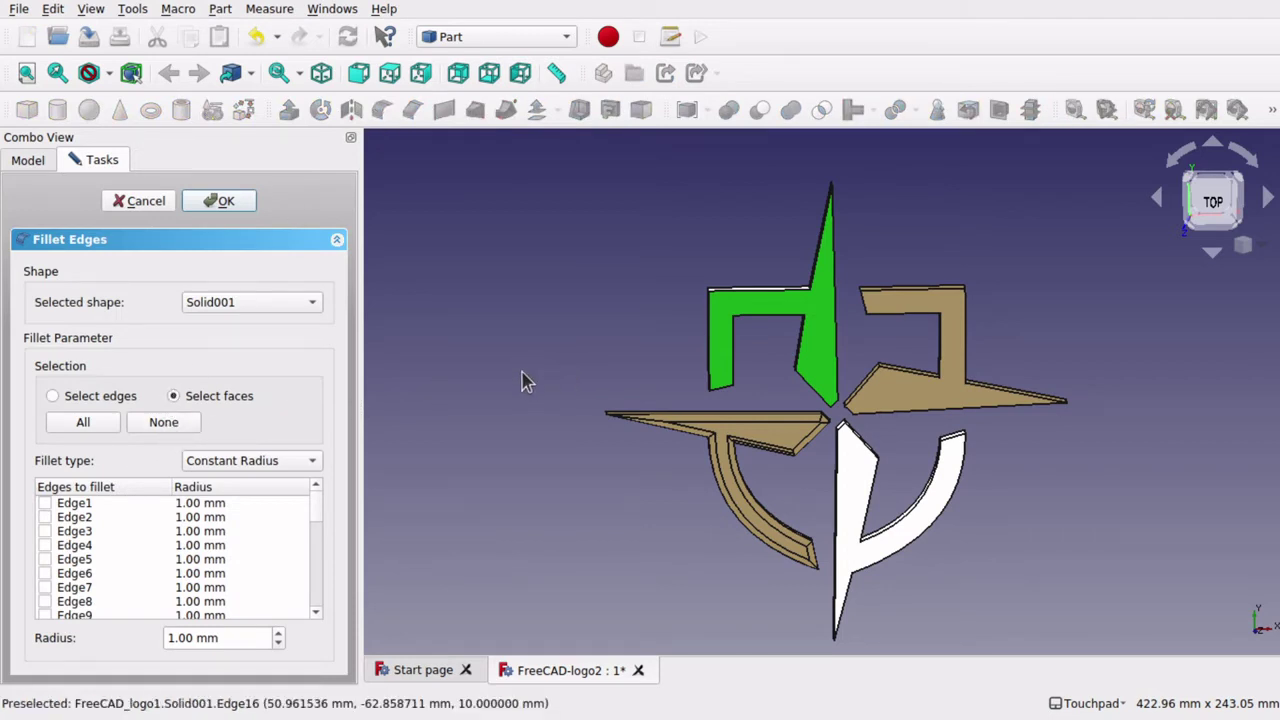
pyautogui.click(750, 310)
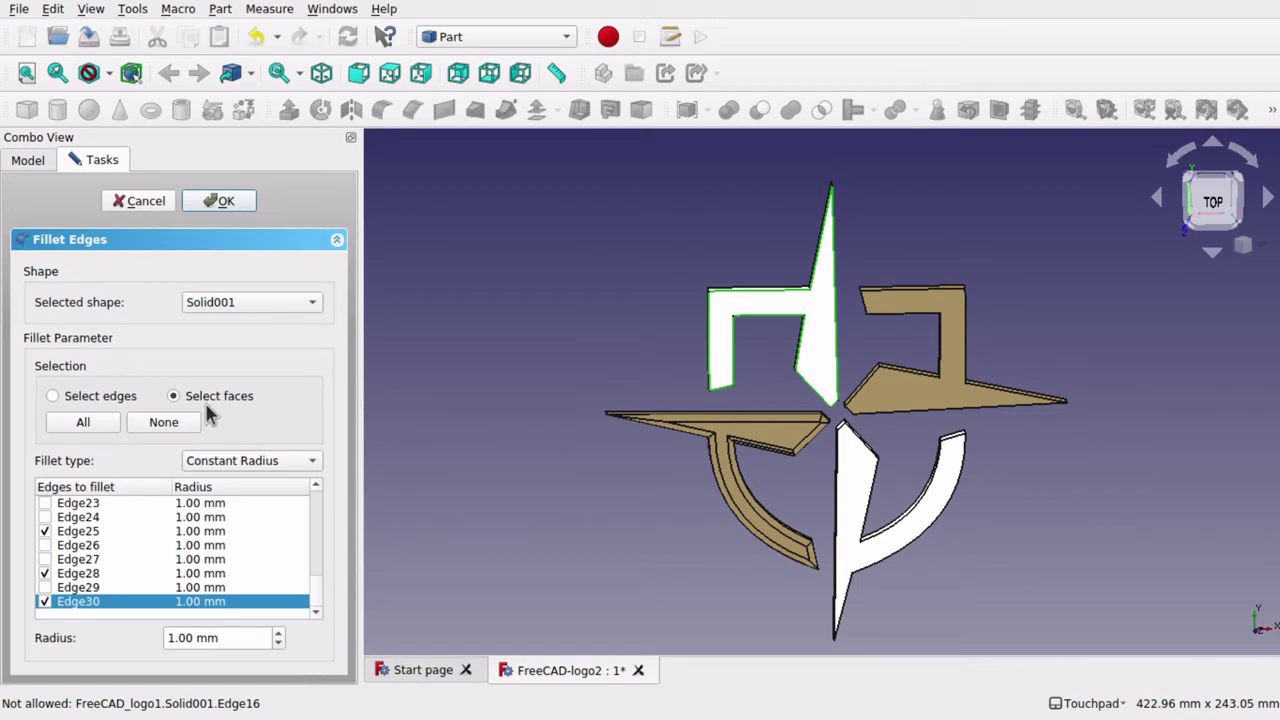
pyautogui.click(172, 637)
pyautogui.press('BackSpace')
pyautogui.write('3')
pyautogui.click(214, 205)
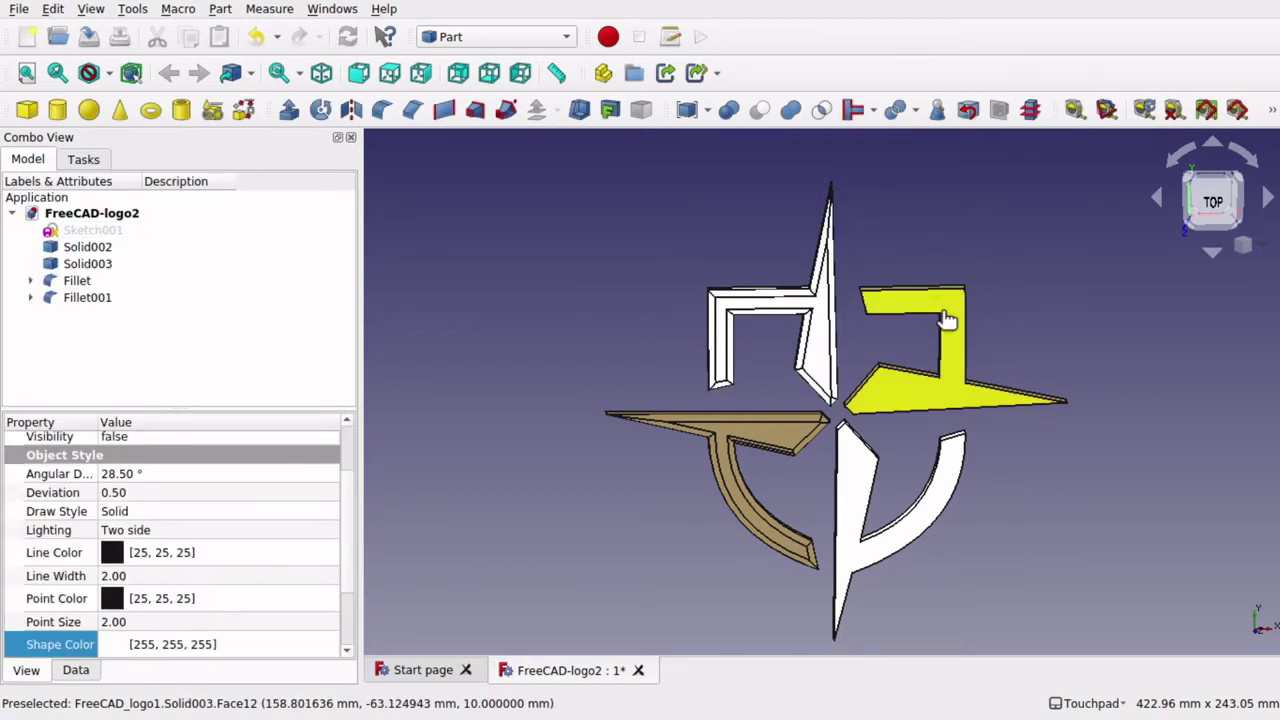
# - Fillet the front-face edges of the upper-right gold solid, Solid003, with a constant 3 mm radius
pyautogui.click(946, 318)
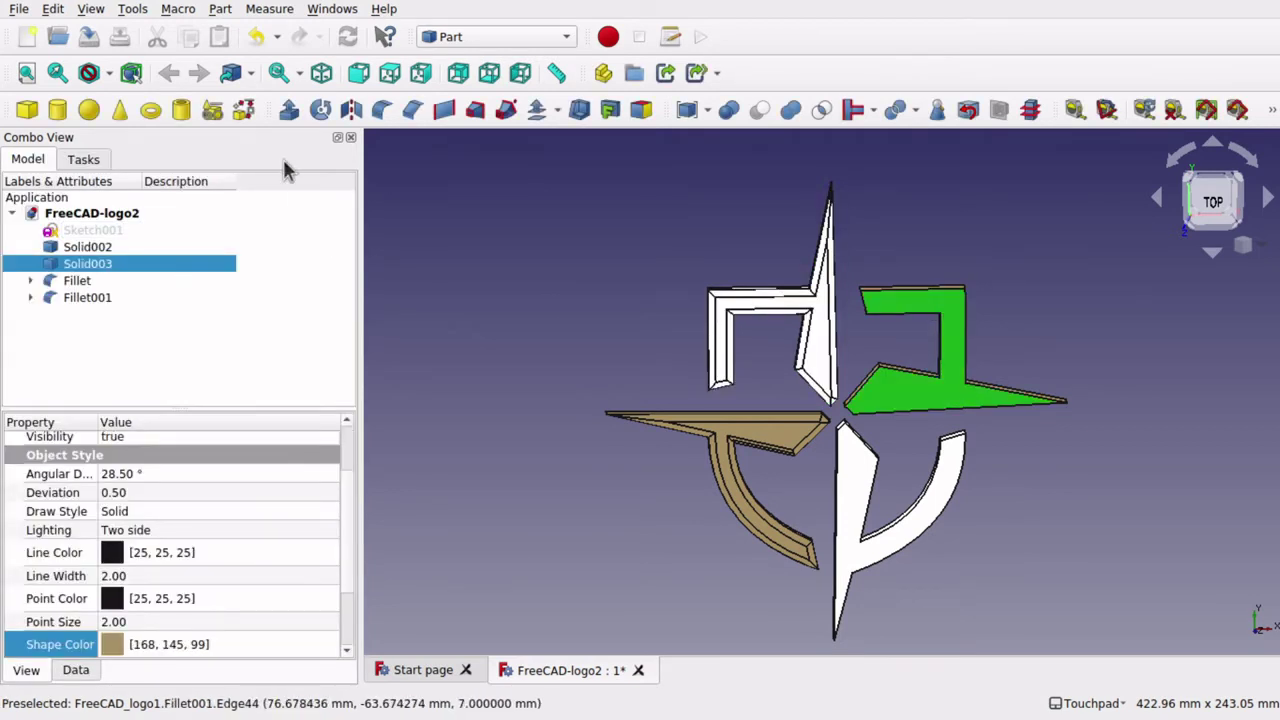
pyautogui.click(381, 110)
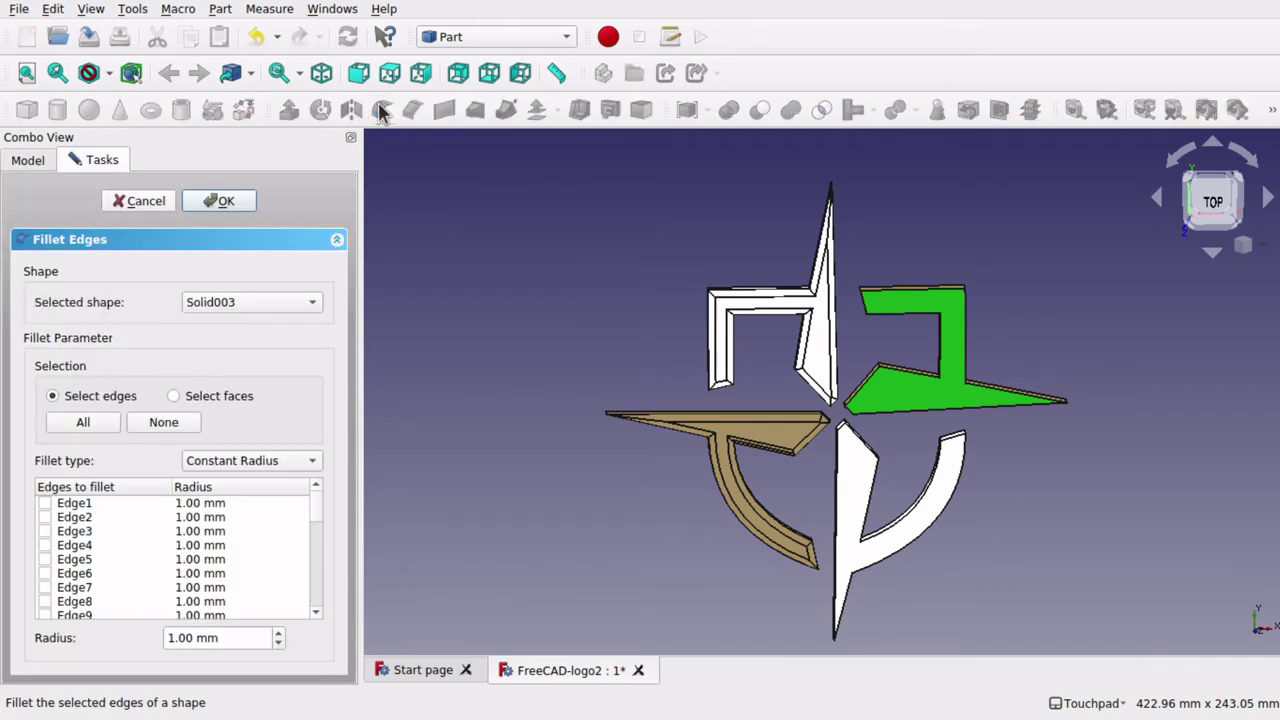
pyautogui.click(174, 396)
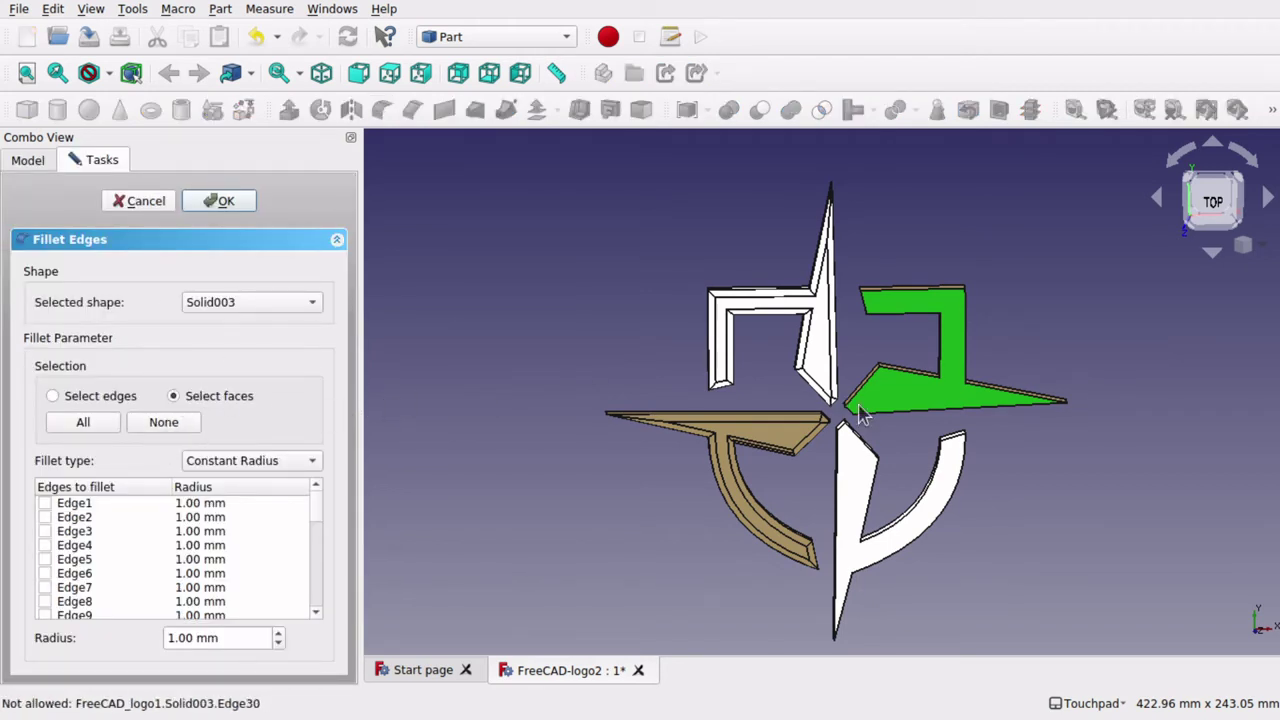
pyautogui.click(920, 409)
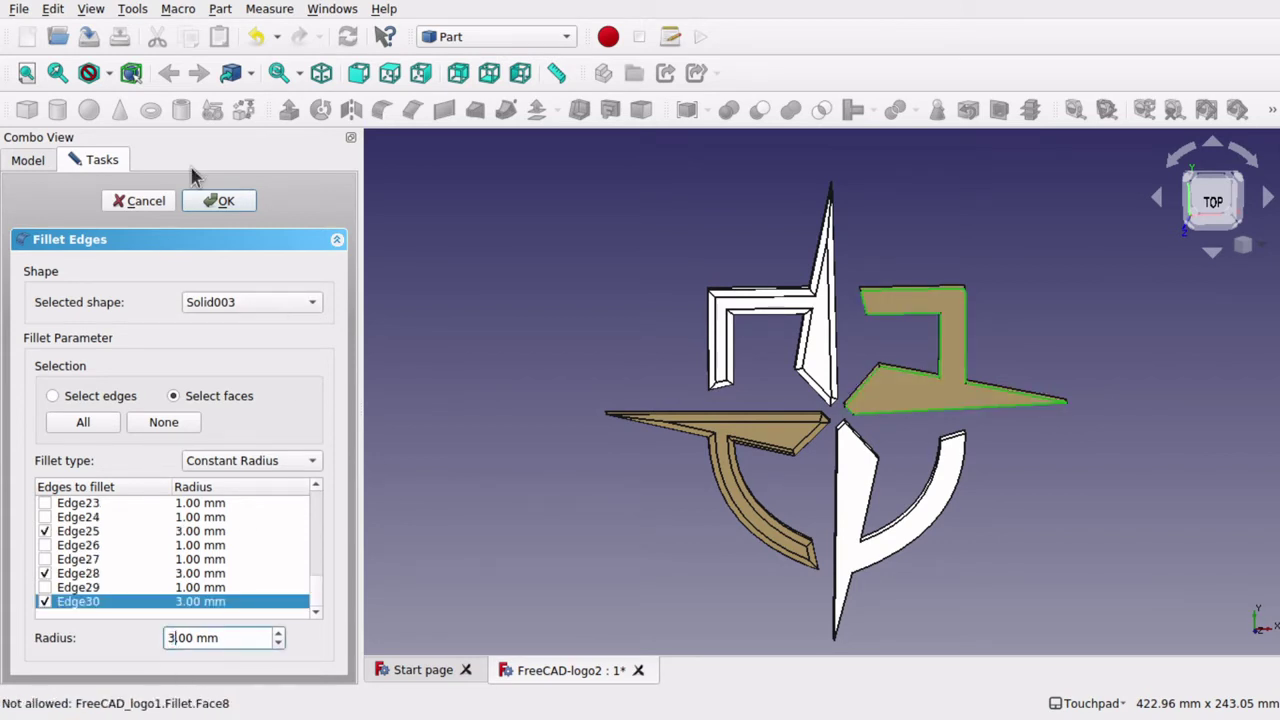
pyautogui.click(226, 202)
# - Fillet the front-face edges of the lower-right white solid, Solid002, with a constant 3 mm radius
pyautogui.click(886, 478)
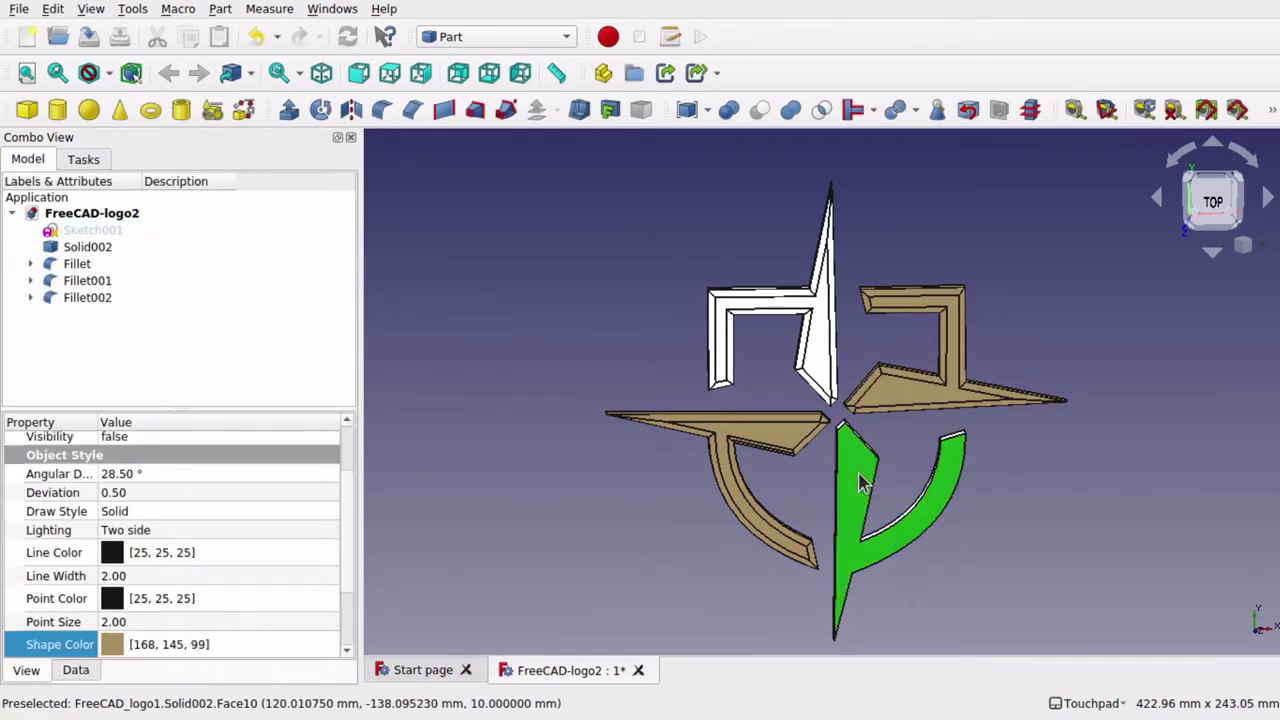
pyautogui.click(381, 110)
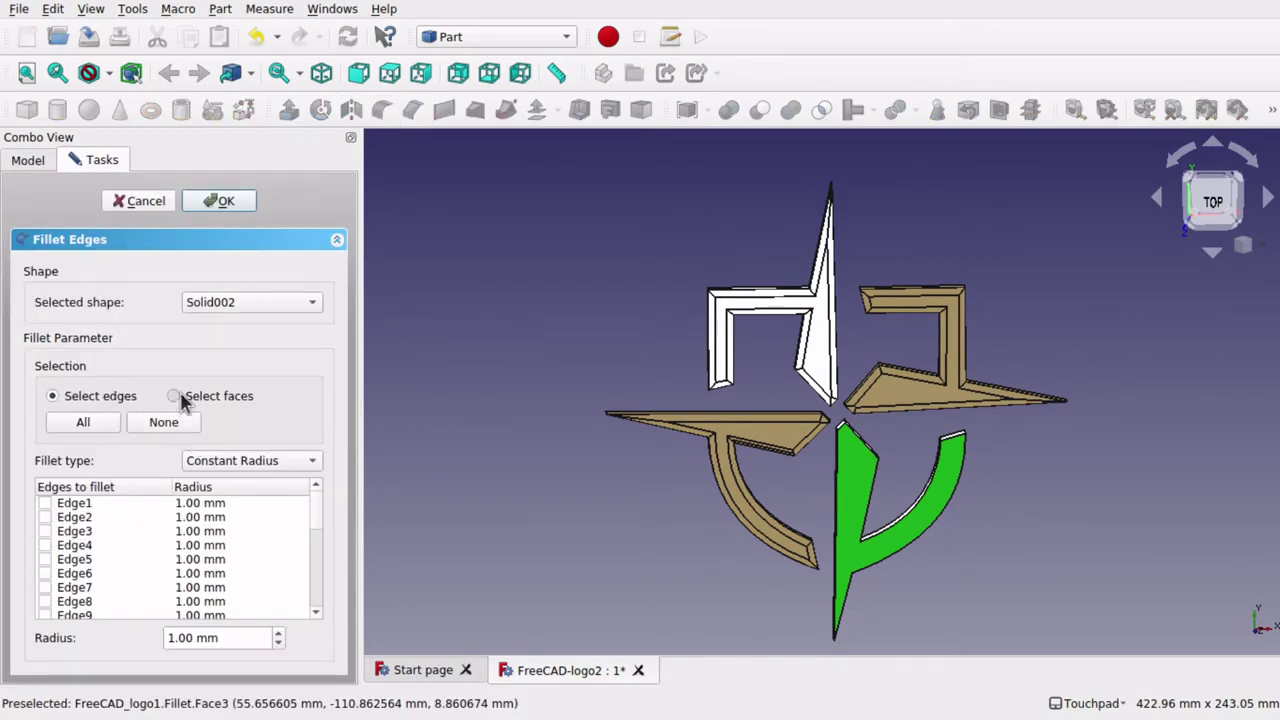
pyautogui.click(866, 491)
pyautogui.click(866, 487)
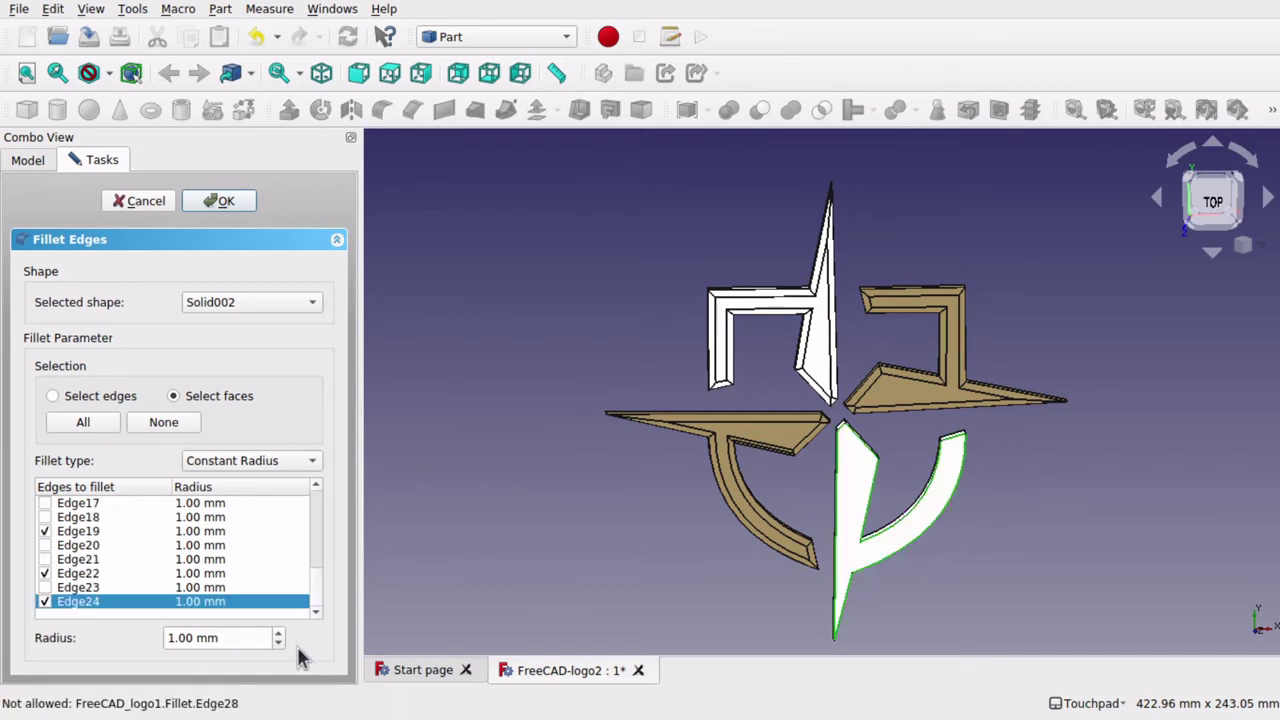
pyautogui.doubleClick(172, 637)
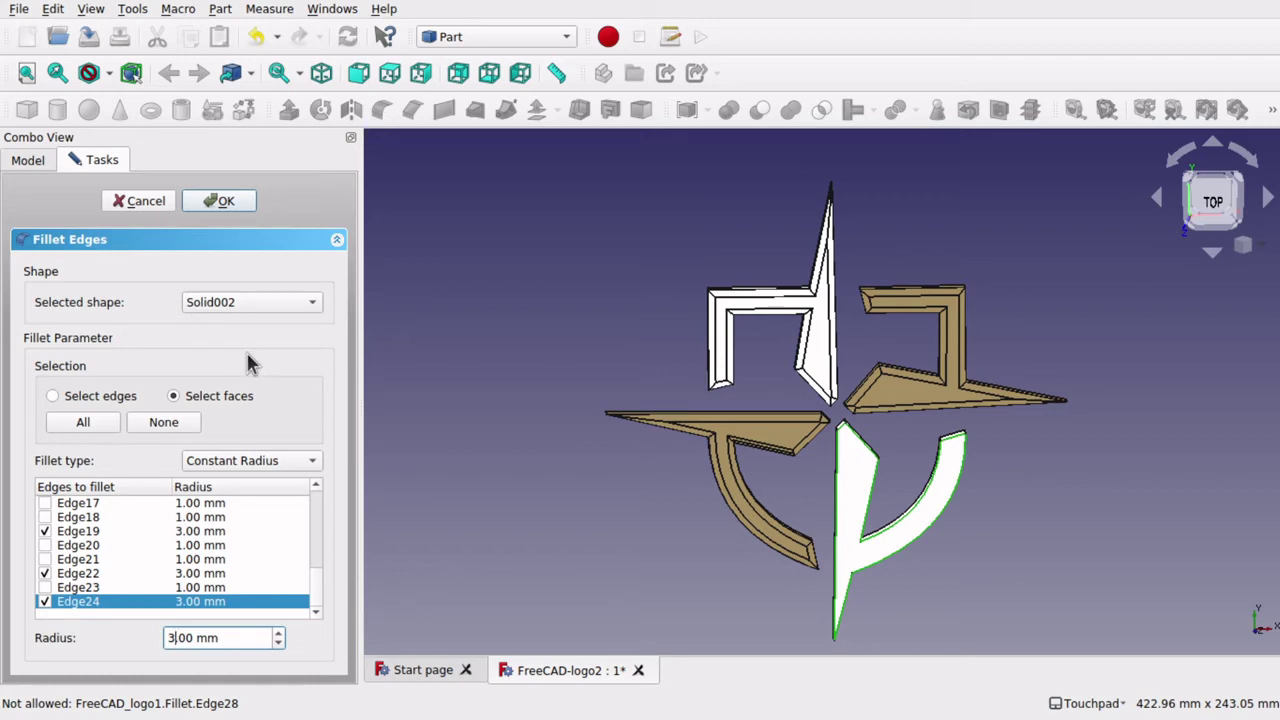
pyautogui.click(222, 203)
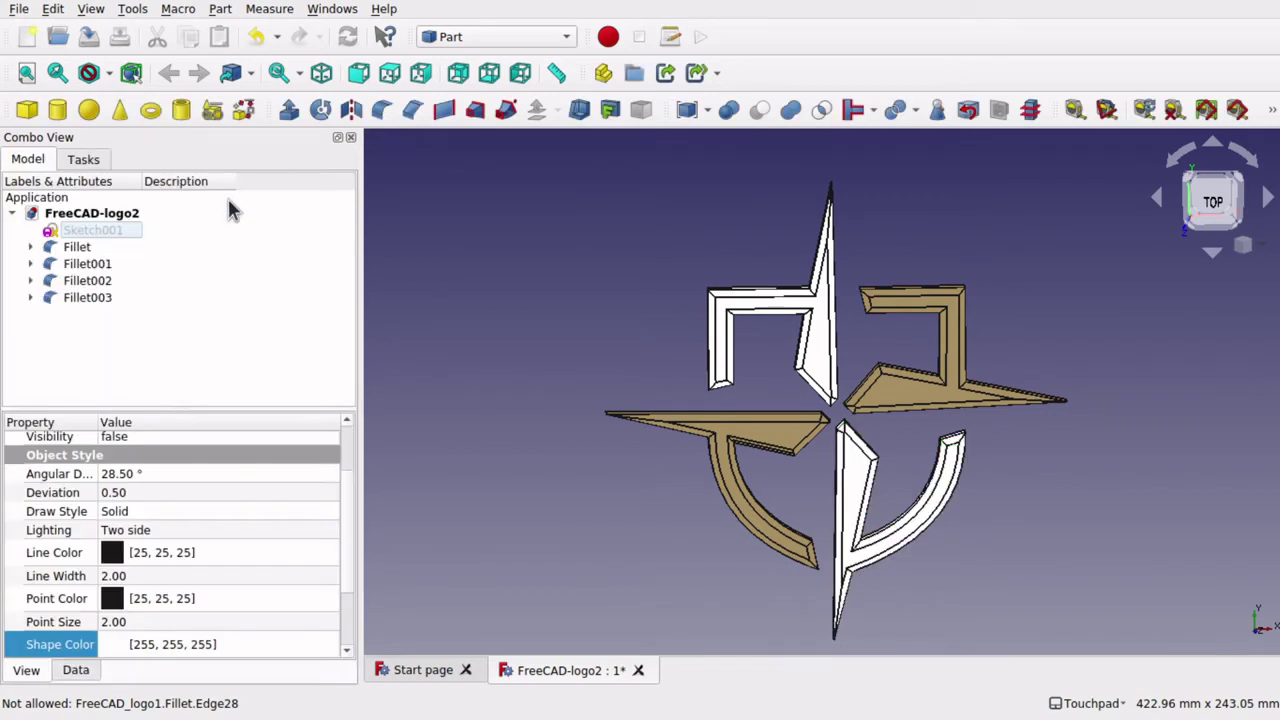
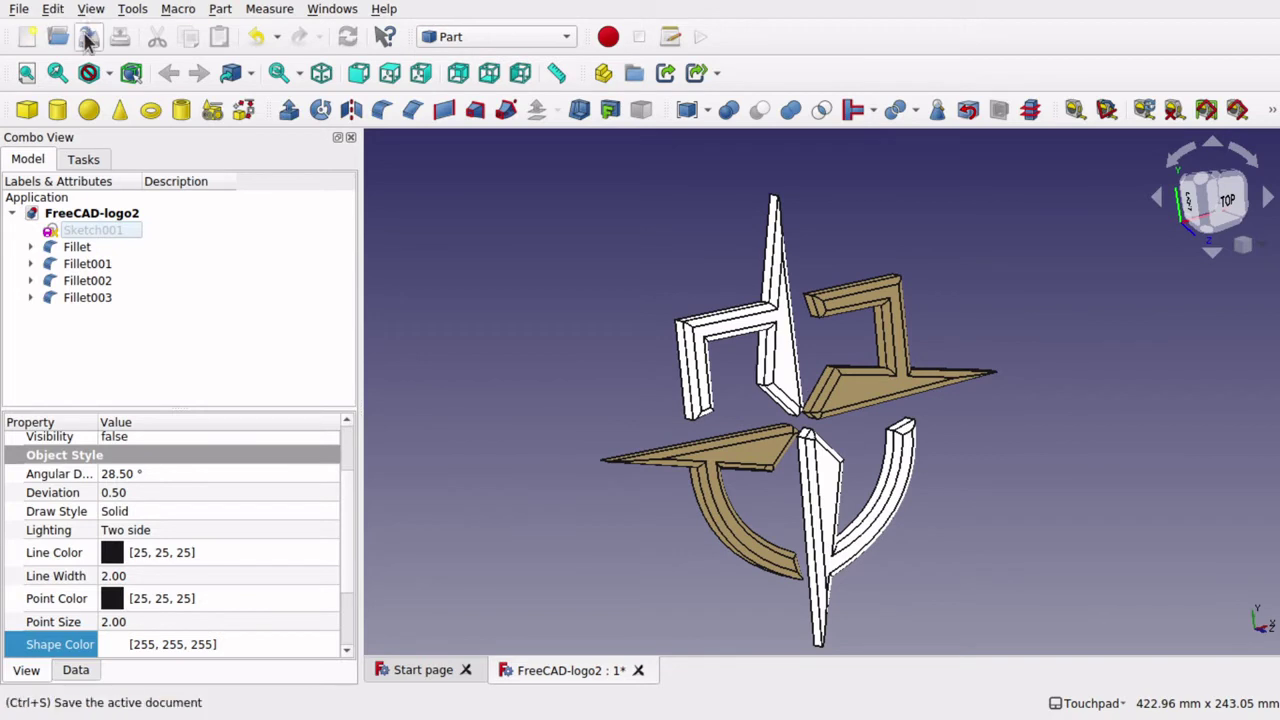
# - Change the 3D view's draw style to Shaded and clear the selection to inspect the filleted logo
pyautogui.click(132, 9)
pyautogui.moveTo(90, 10)
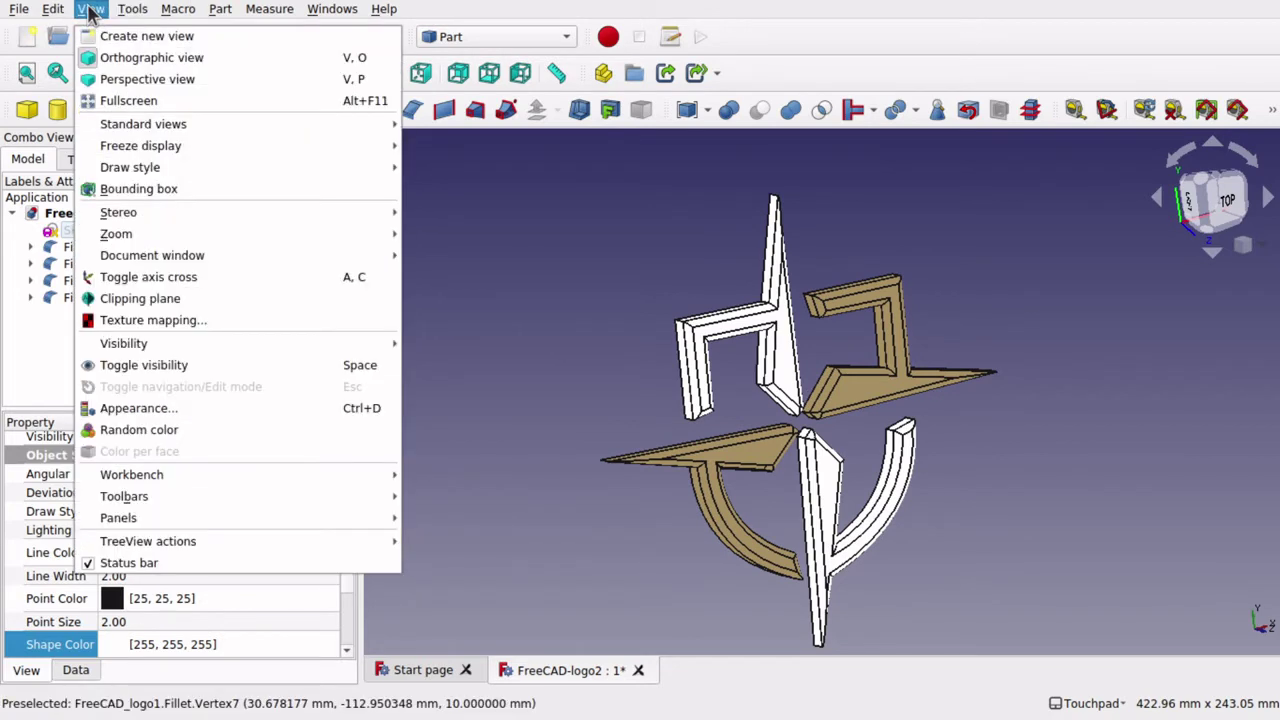
pyautogui.moveTo(143, 148)
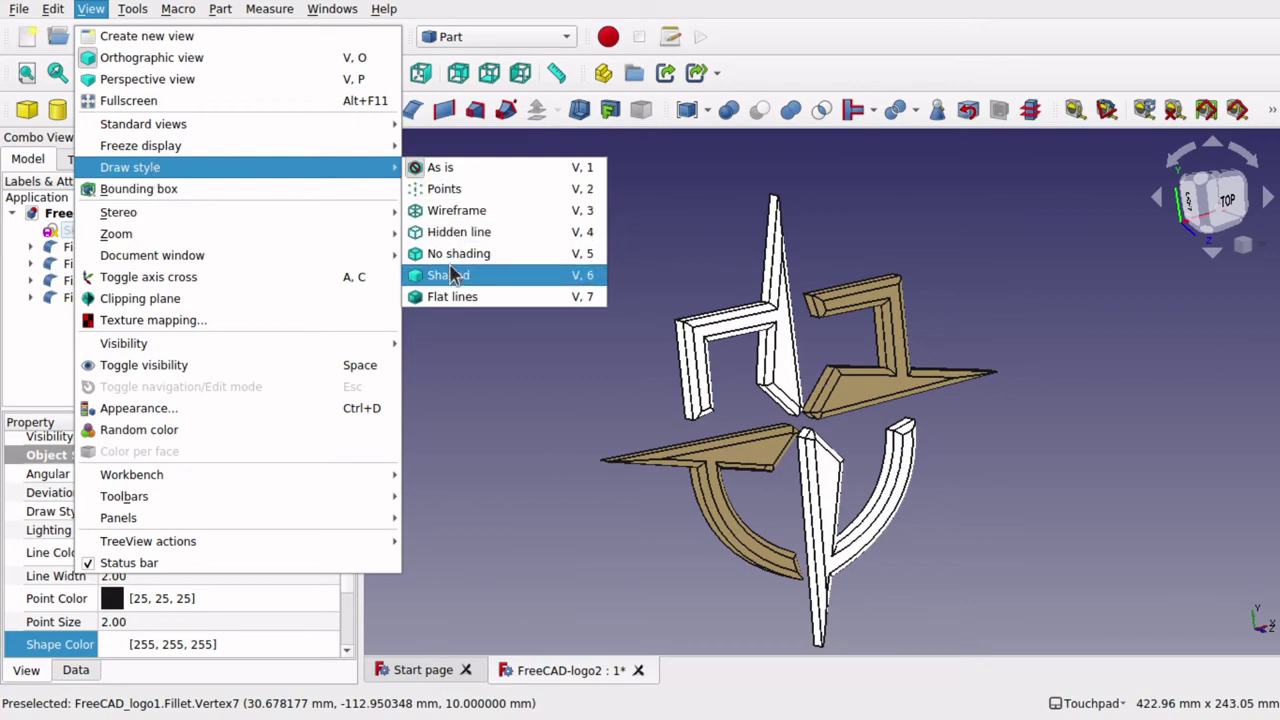
pyautogui.click(452, 276)
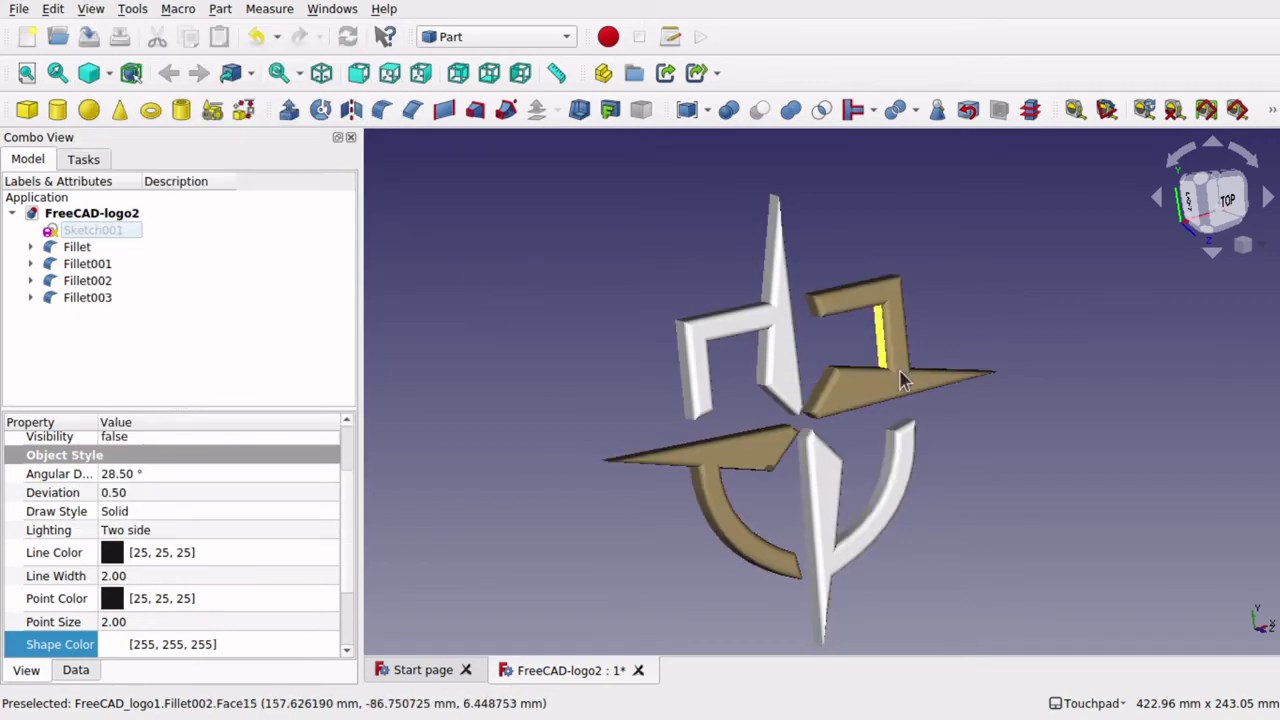
pyautogui.moveTo(903, 381); pyautogui.dragTo(908, 420)
pyautogui.click(991, 420)
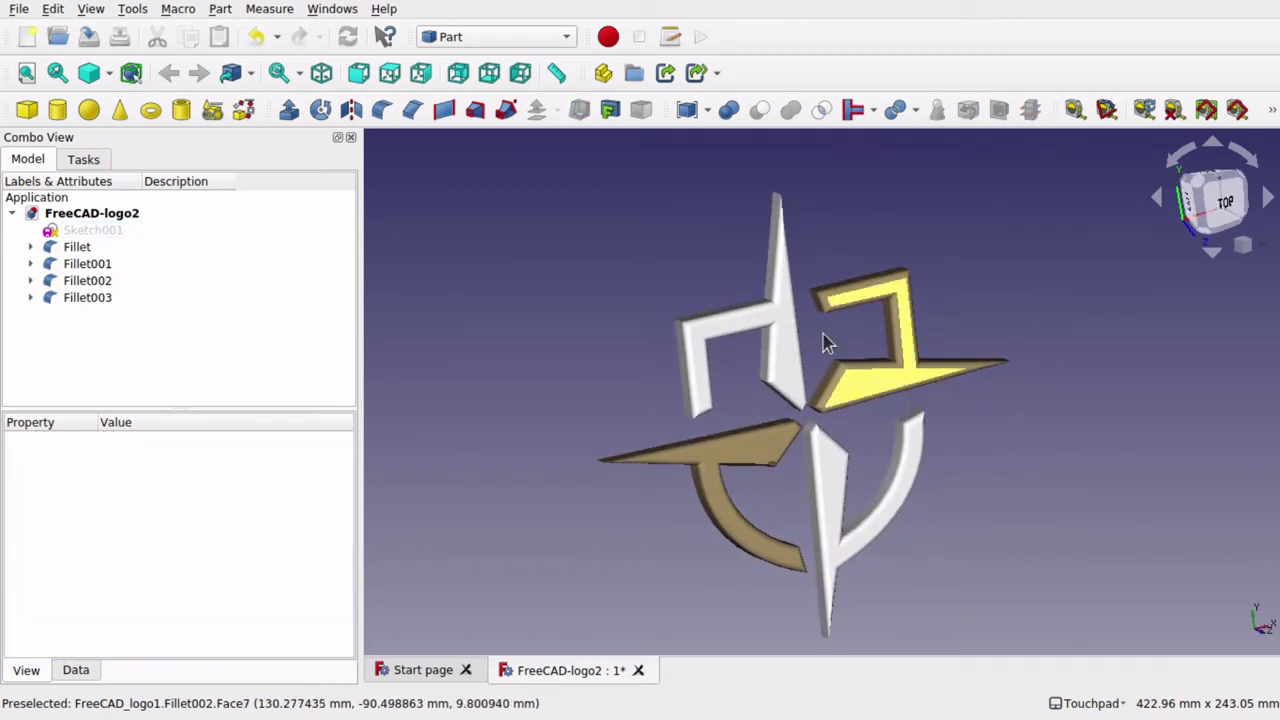
pyautogui.moveTo(826, 343); pyautogui.dragTo(949, 371)
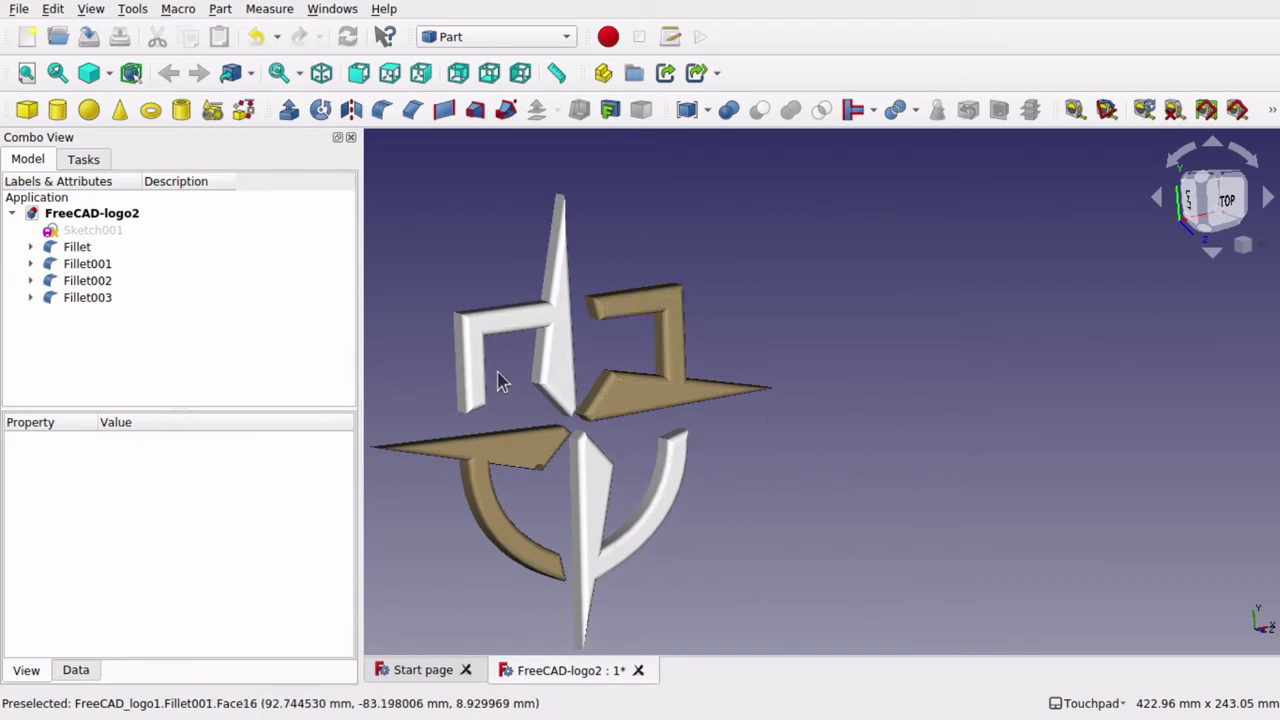
# - Bring up the reference image logo1.jpg, place it beside the 3D model for comparison, and narrow the Combo View
pyautogui.press('super')
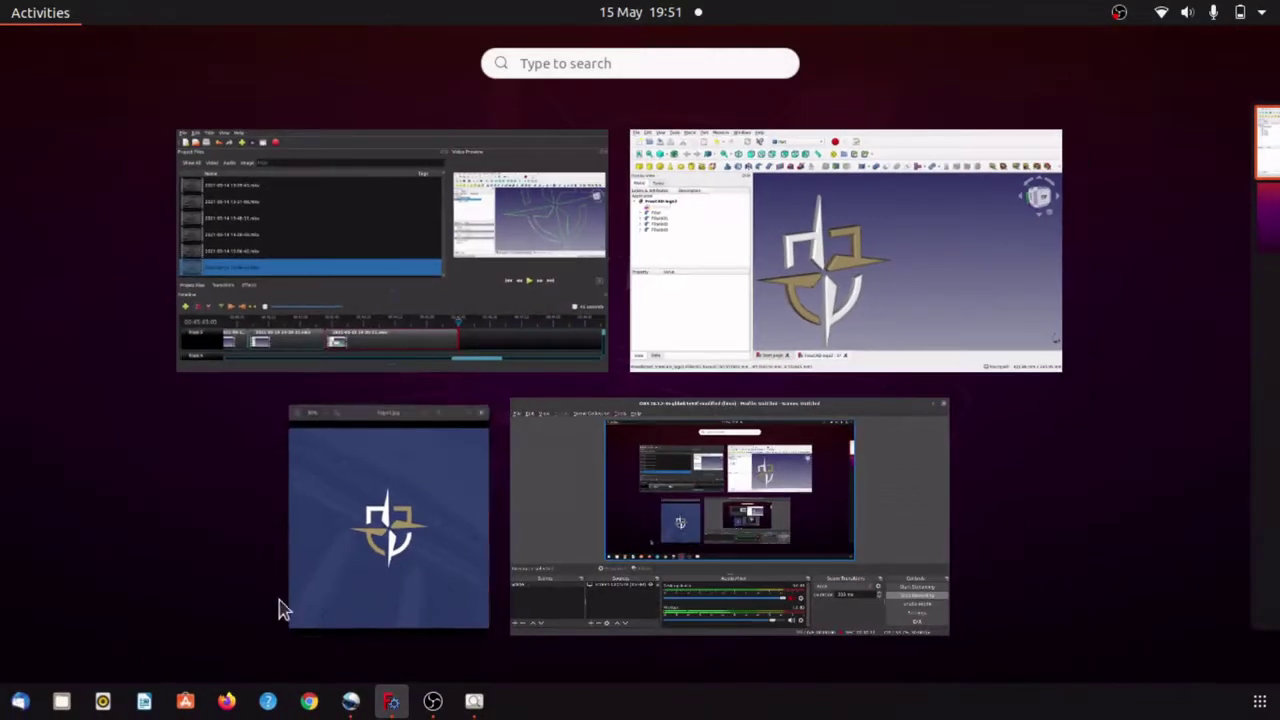
pyautogui.click(426, 603)
pyautogui.moveTo(184, 132); pyautogui.dragTo(929, 80)
pyautogui.moveTo(829, 88); pyautogui.dragTo(921, 88)
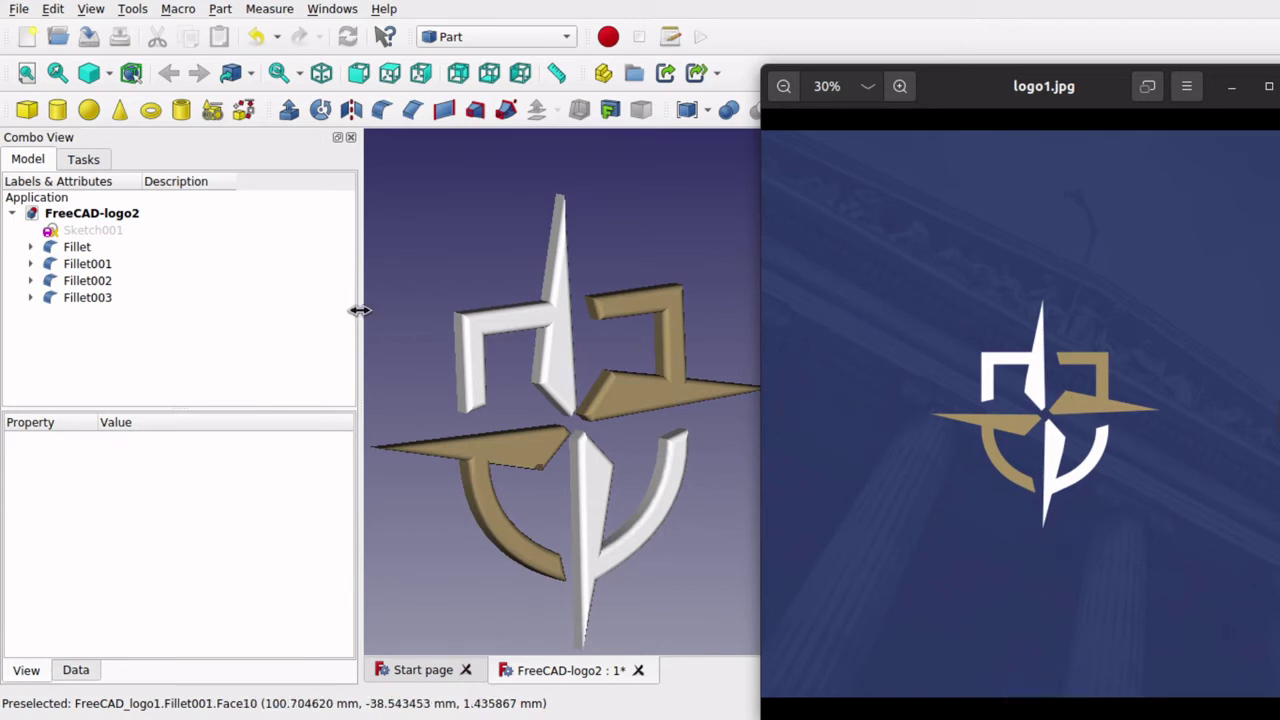
pyautogui.moveTo(355, 309); pyautogui.dragTo(203, 311)
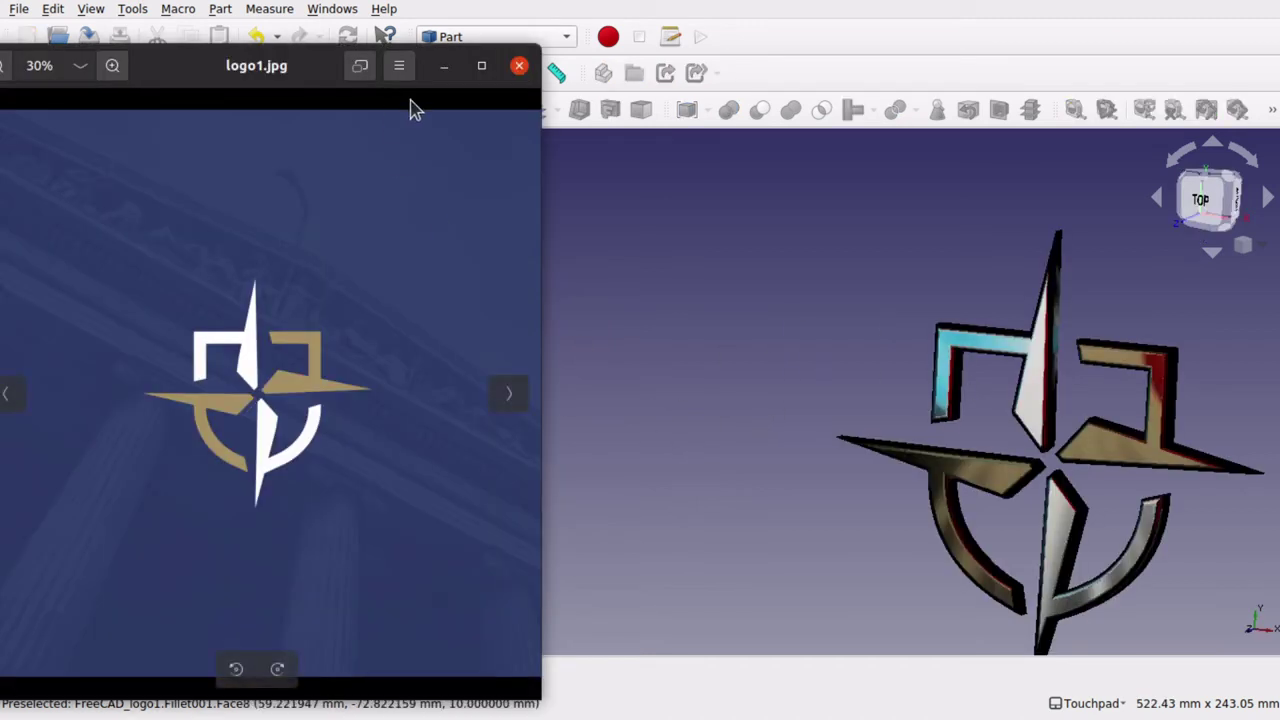
# - Move the logo1.jpg window aside, return to FreeCAD and widen the task panel to show the full Texture mapping settings
pyautogui.moveTo(175, 80); pyautogui.dragTo(521, 95)
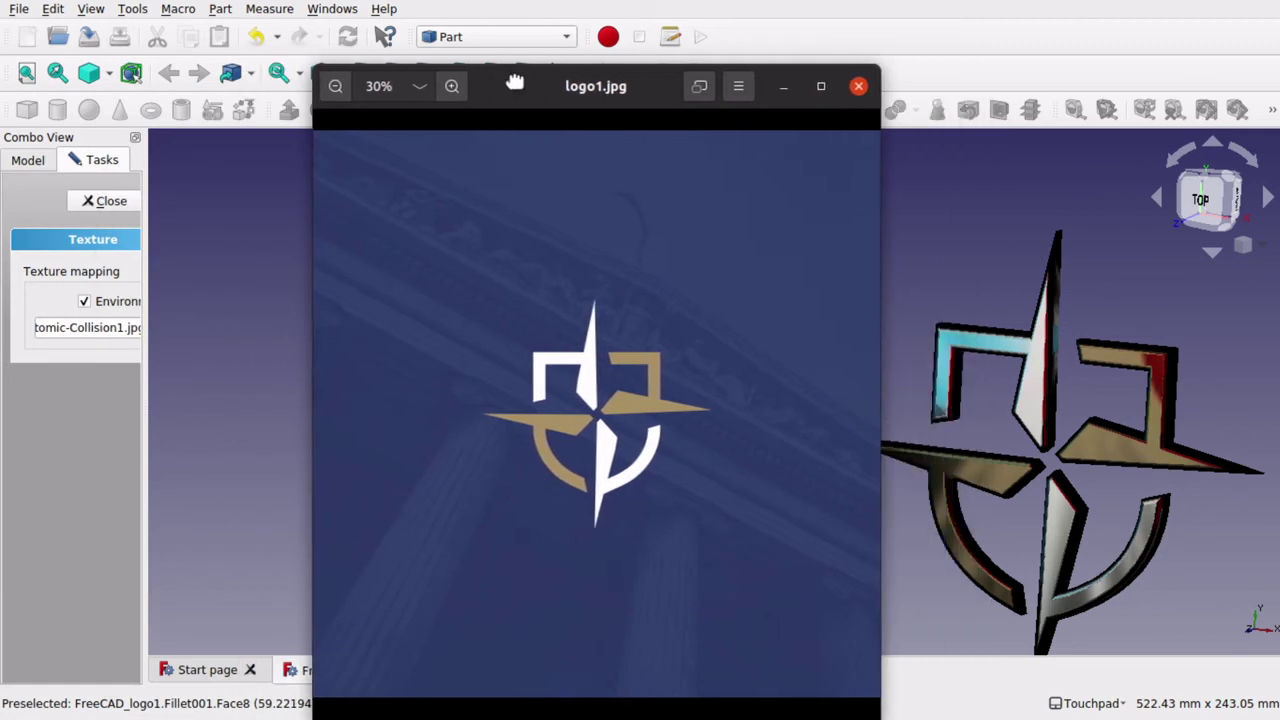
pyautogui.click(144, 280)
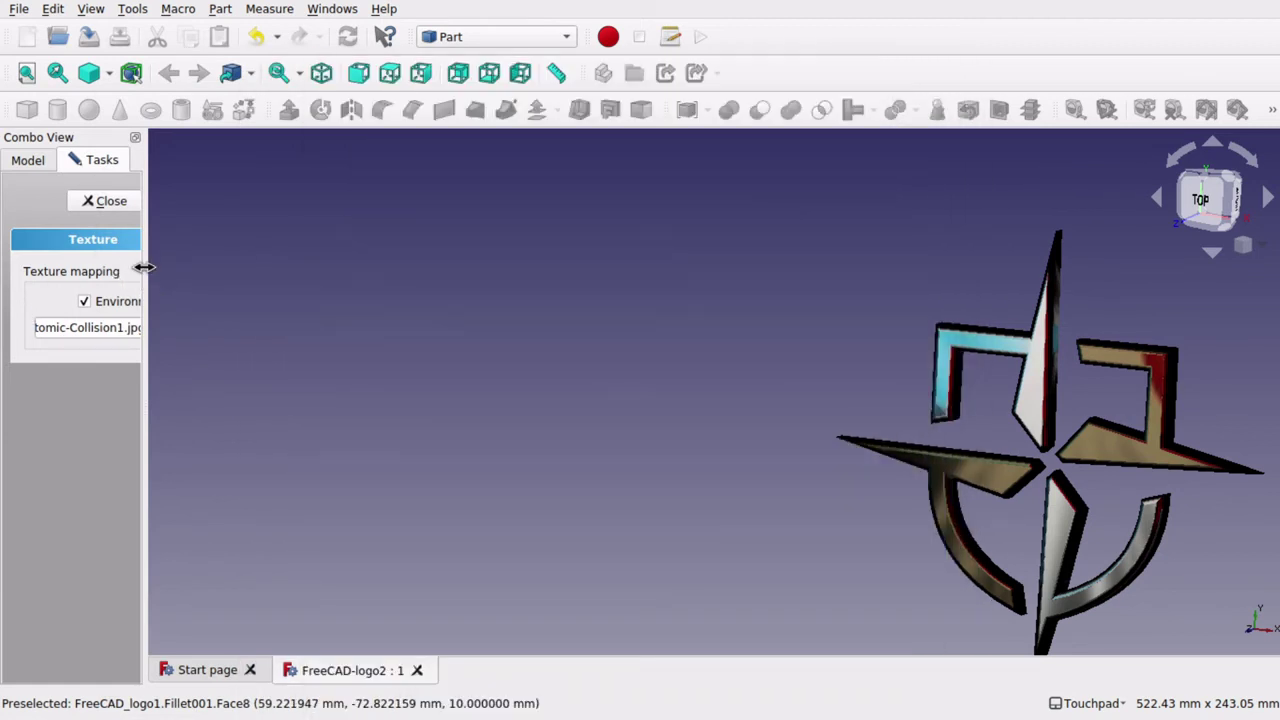
pyautogui.moveTo(143, 263); pyautogui.dragTo(288, 259)
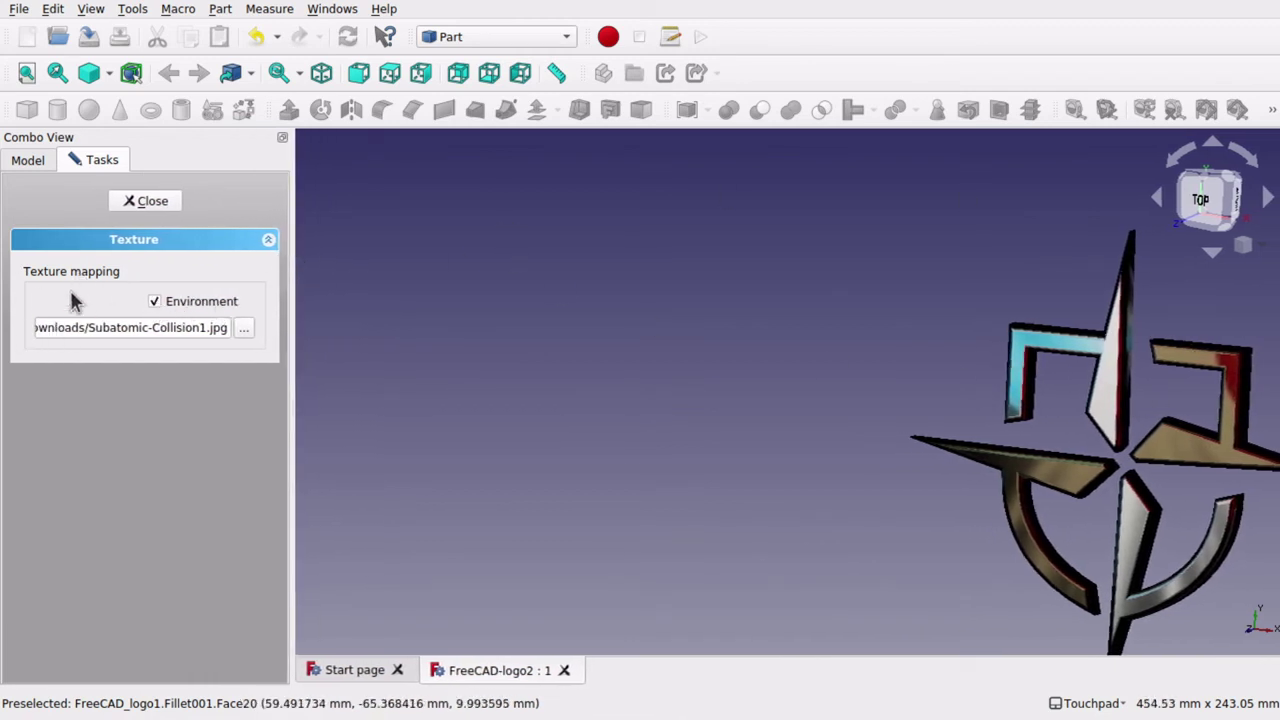
pyautogui.click(91, 9)
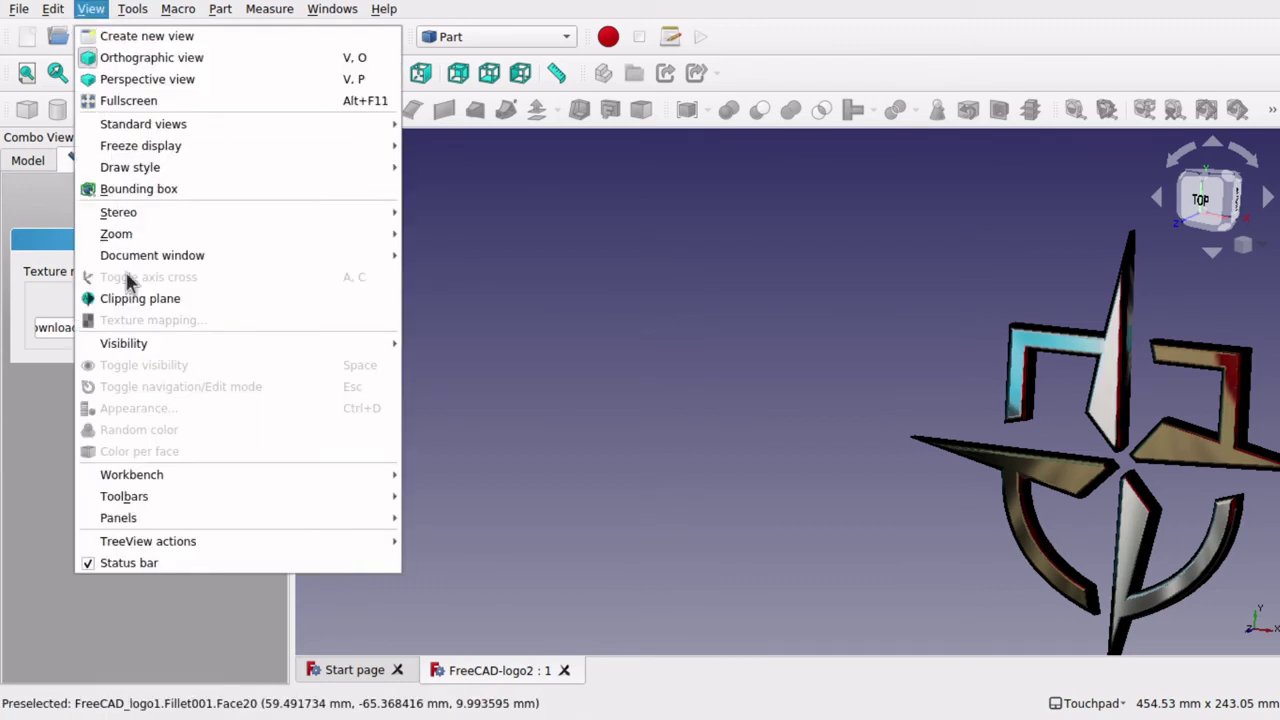
# - Close the current texture task and start Texture mapping again for the logo
pyautogui.click(55, 428)
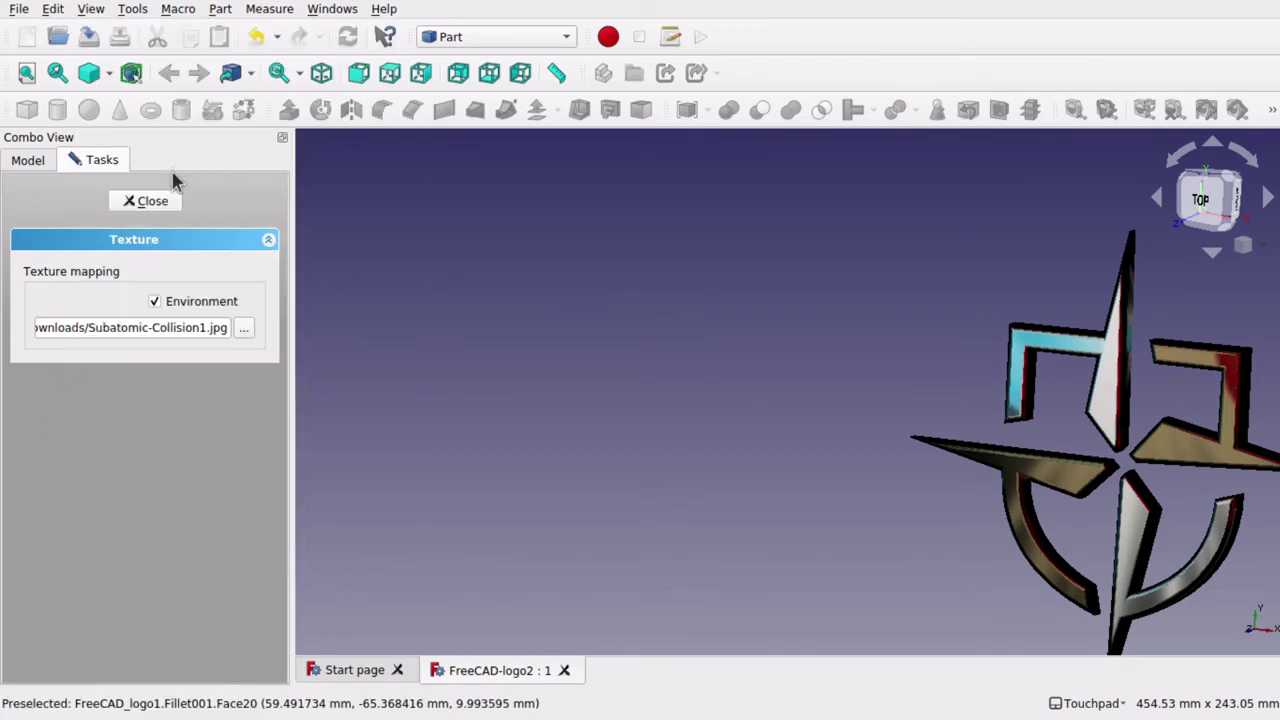
pyautogui.click(160, 203)
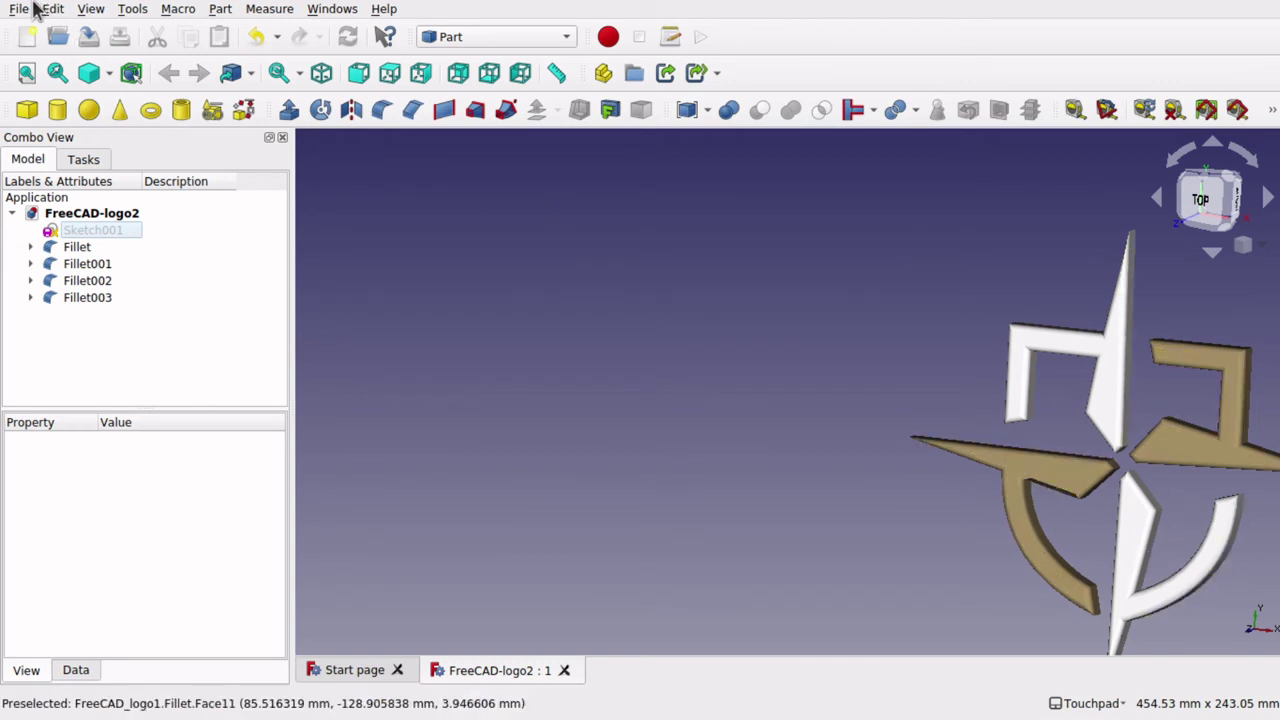
pyautogui.click(91, 9)
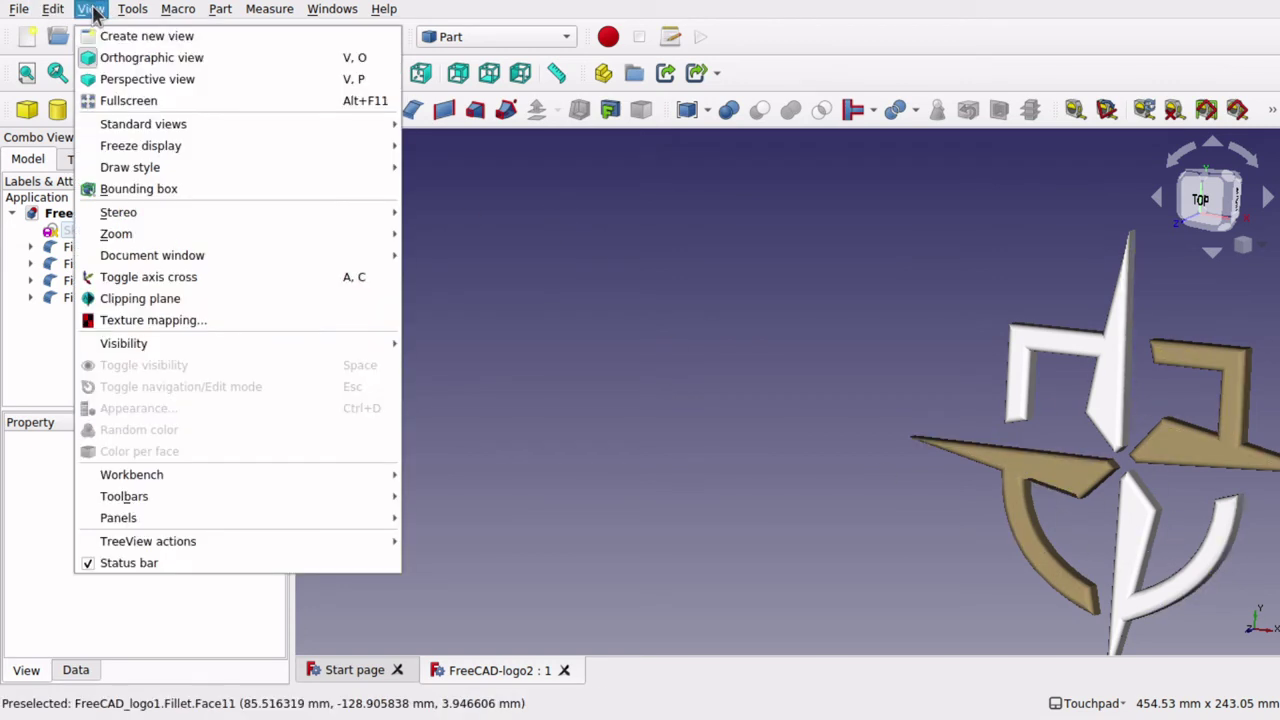
pyautogui.moveTo(150, 260)
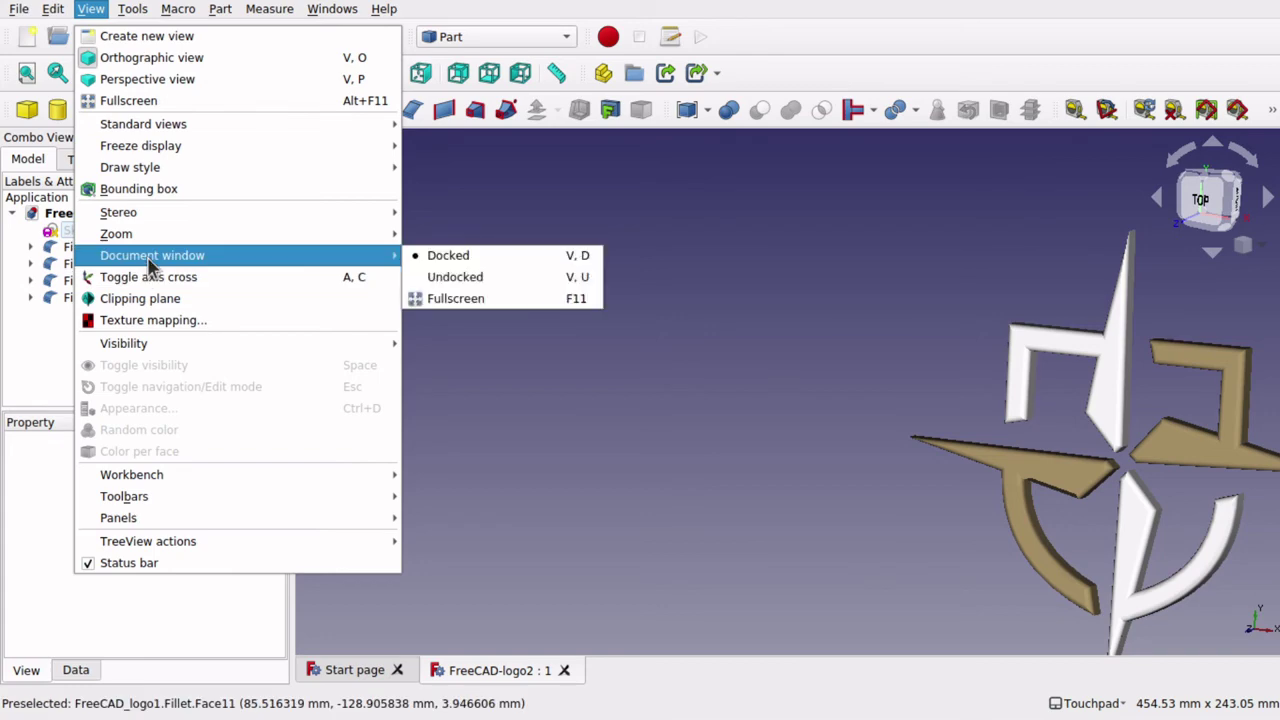
pyautogui.click(152, 320)
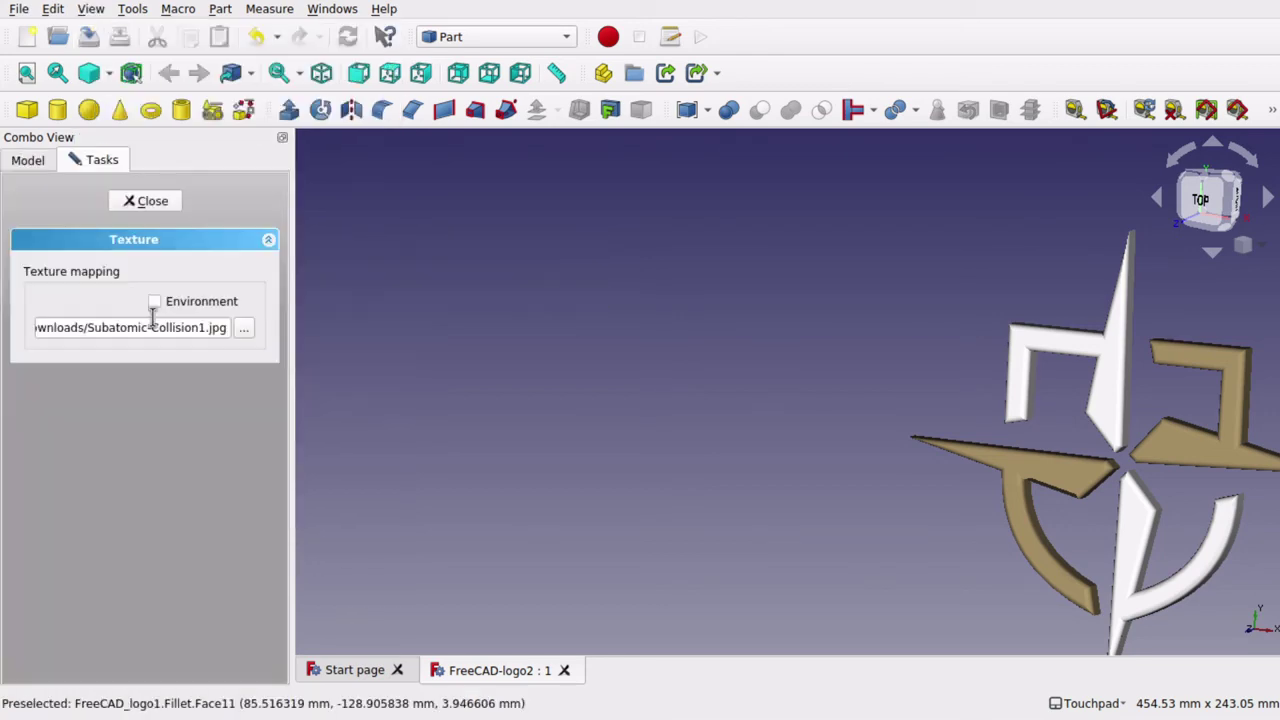
# - Keep Subatomic-Collision1.jpg as the texture image, enable Environment mapping and rotate the logo to check its reflections
pyautogui.click(243, 328)
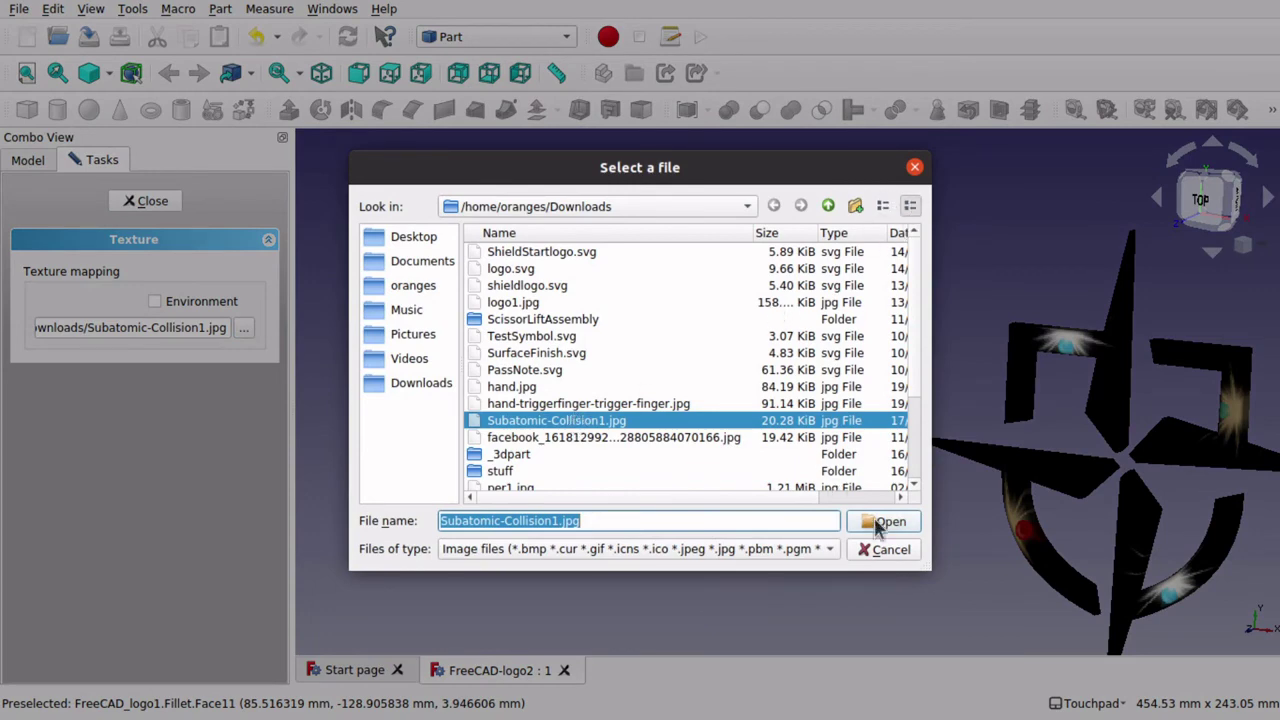
pyautogui.click(888, 549)
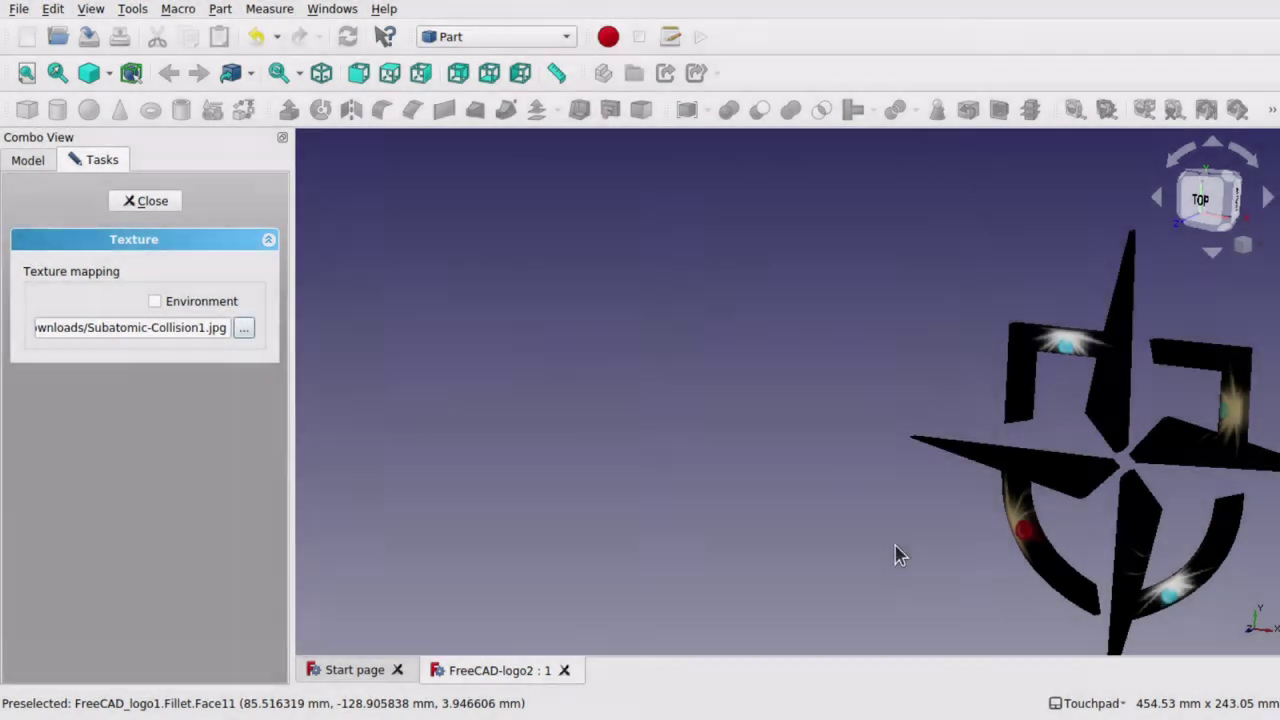
pyautogui.click(156, 303)
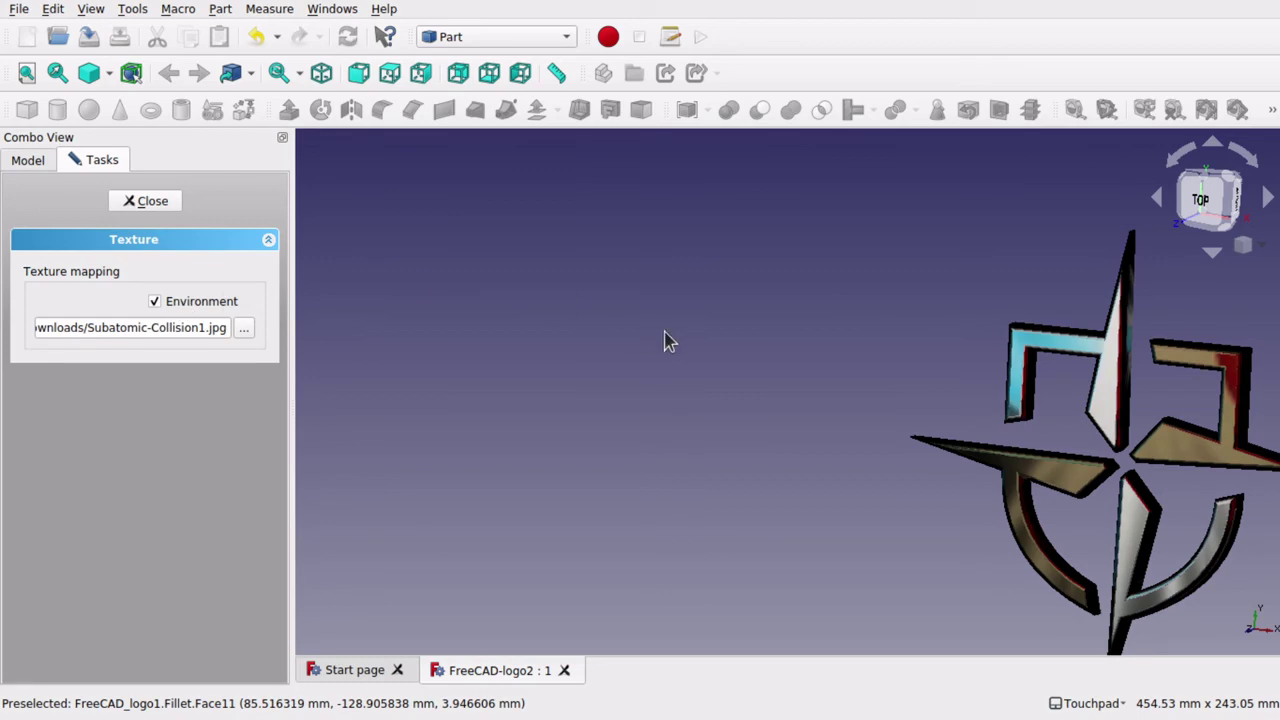
pyautogui.keyDown('alt'); pyautogui.moveTo(774, 371); pyautogui.dragTo(1023, 408); pyautogui.keyUp('alt')
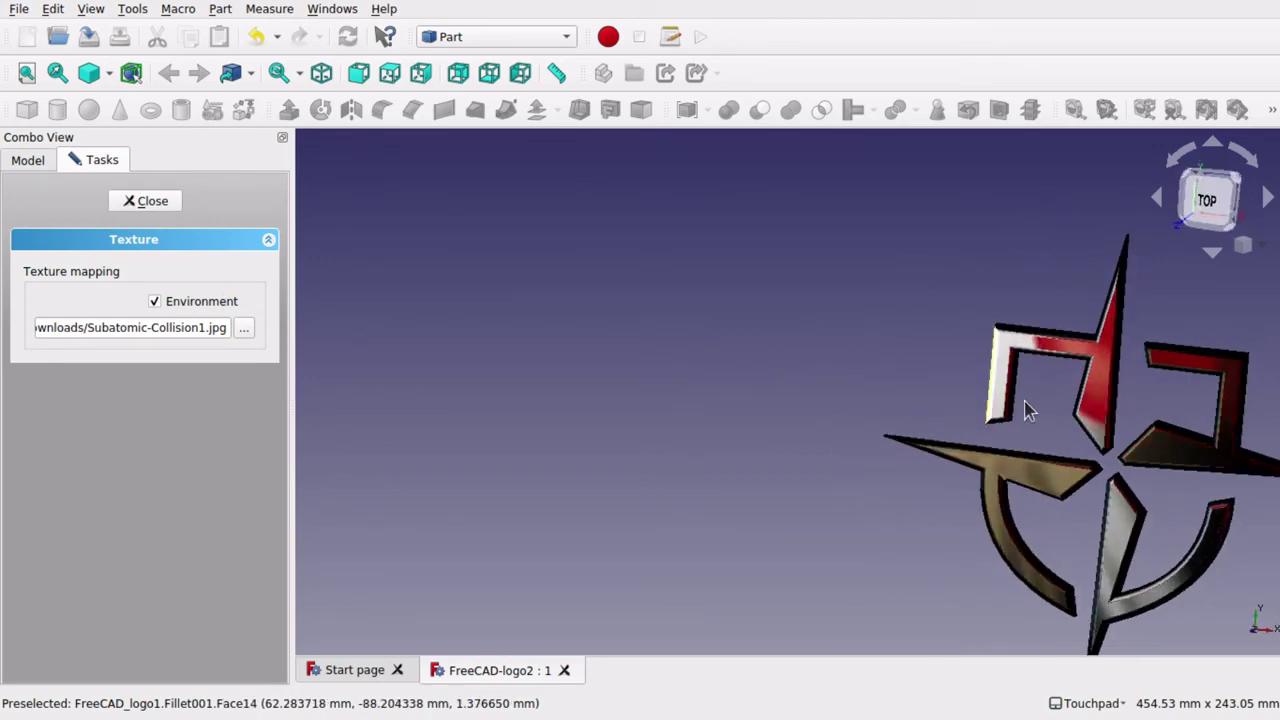
pyautogui.keyDown('alt'); pyautogui.moveTo(836, 448); pyautogui.dragTo(1051, 480); pyautogui.keyUp('alt')
# - Switch to the Downloads folder, view the texture source image Subatomic-Collision1.jpg, and close the image
pyautogui.press('super')
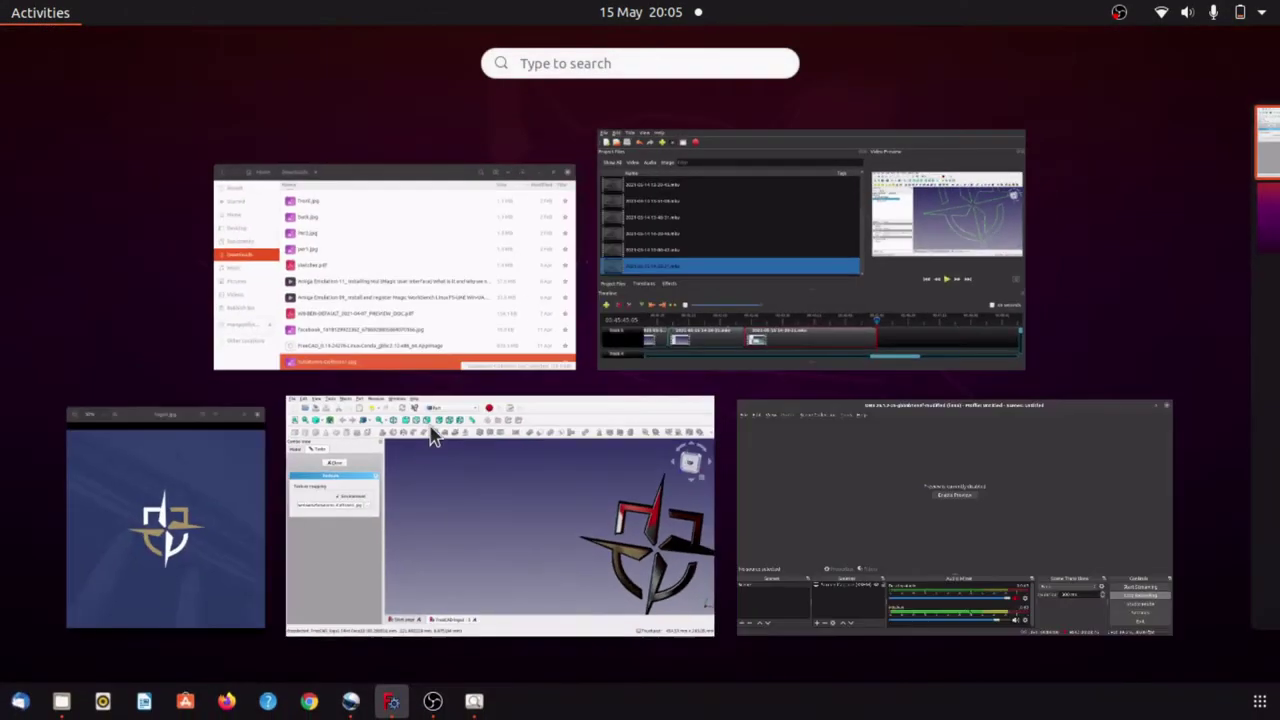
pyautogui.click(373, 188)
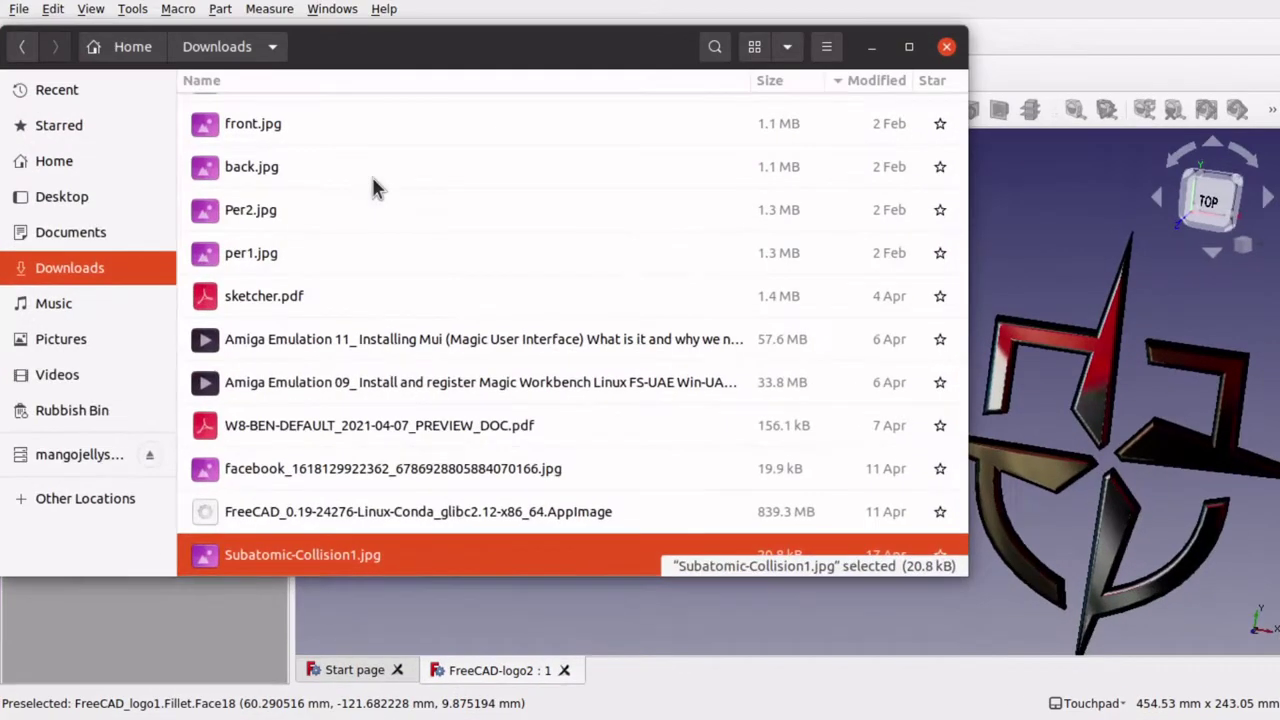
pyautogui.doubleClick(403, 557)
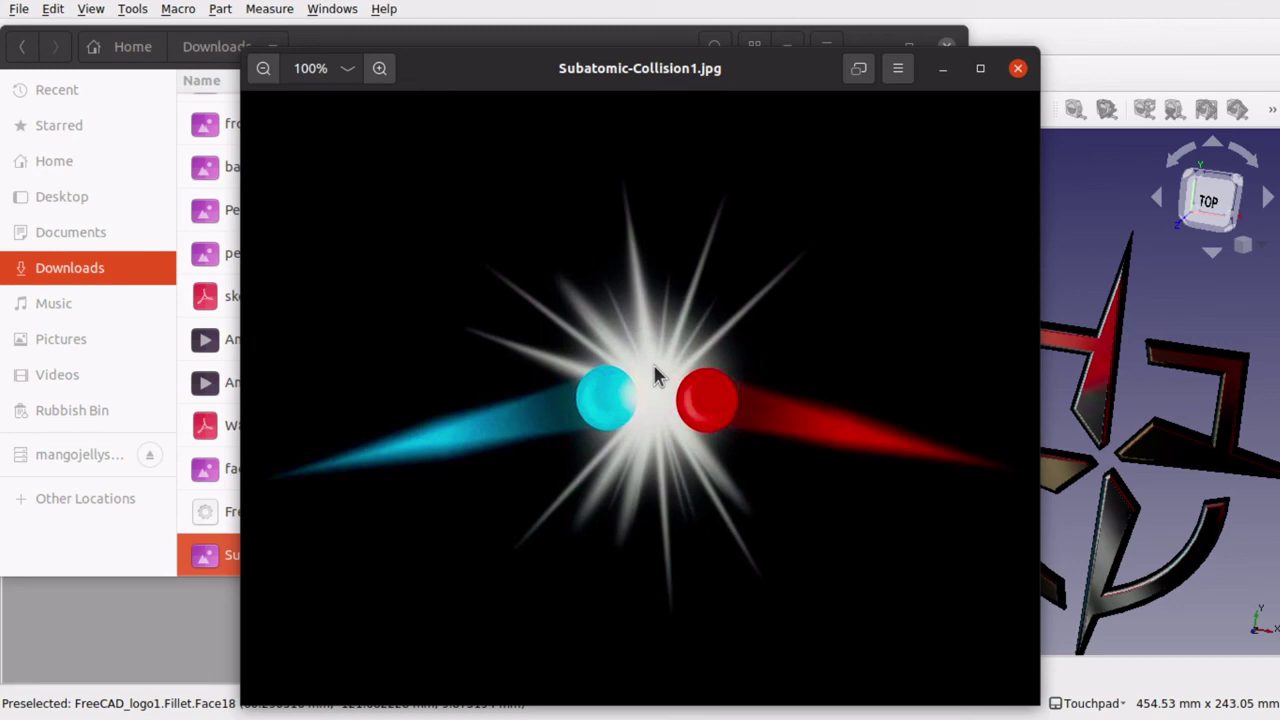
pyautogui.click(1018, 69)
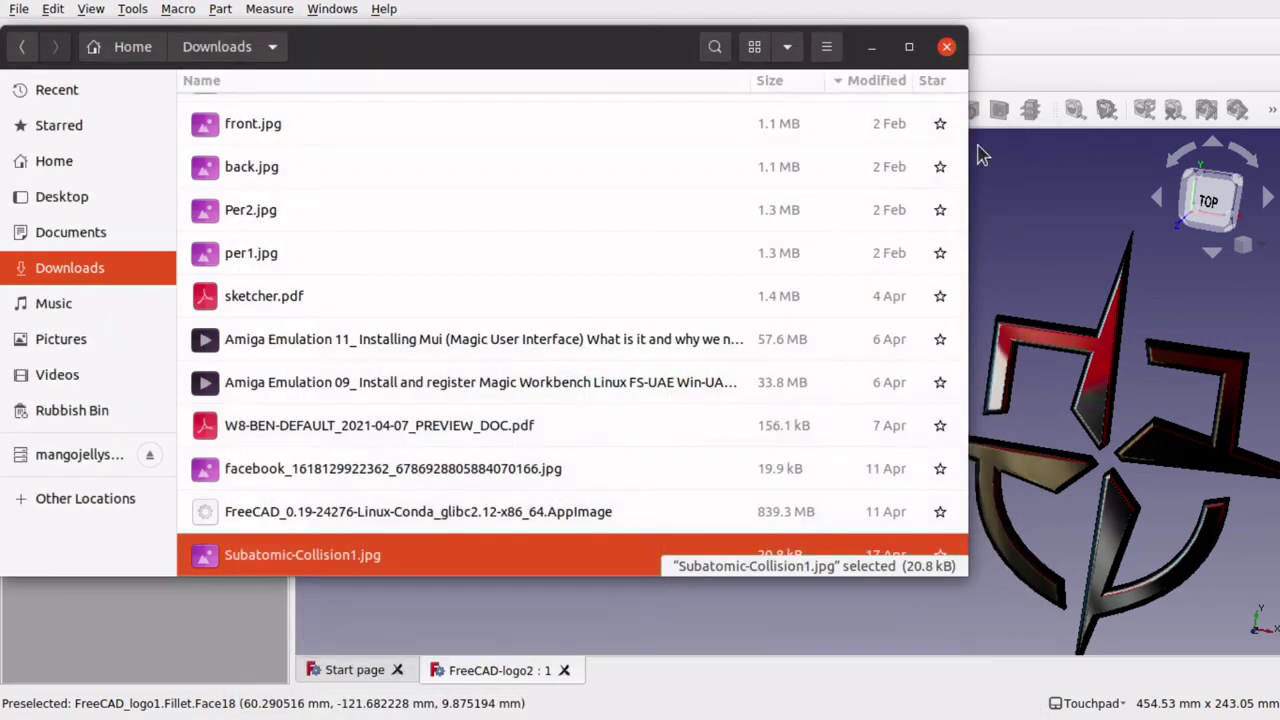
# - Return to the FreeCAD model and rotate and reposition the logo to examine the environment-mapped reflections
pyautogui.click(967, 462)
pyautogui.keyDown('alt'); pyautogui.moveTo(967, 462); pyautogui.dragTo(971, 434); pyautogui.keyUp('alt')
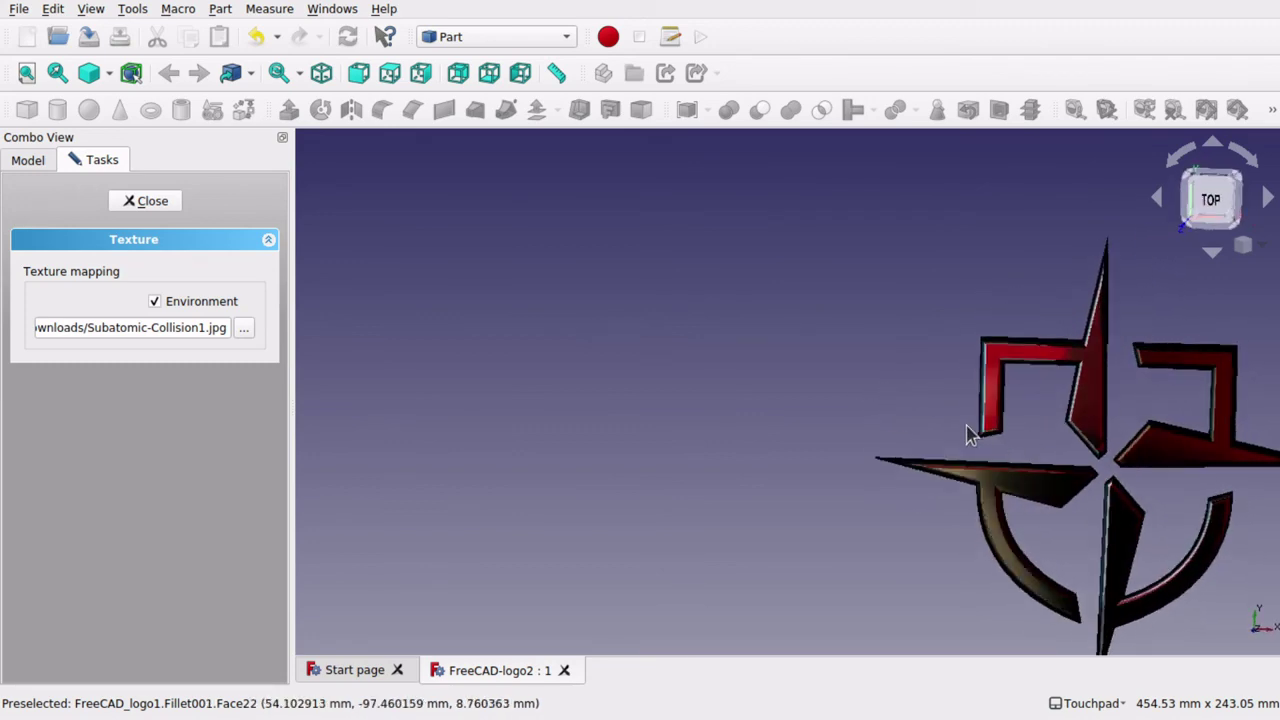
pyautogui.press('v')
pyautogui.press('f')
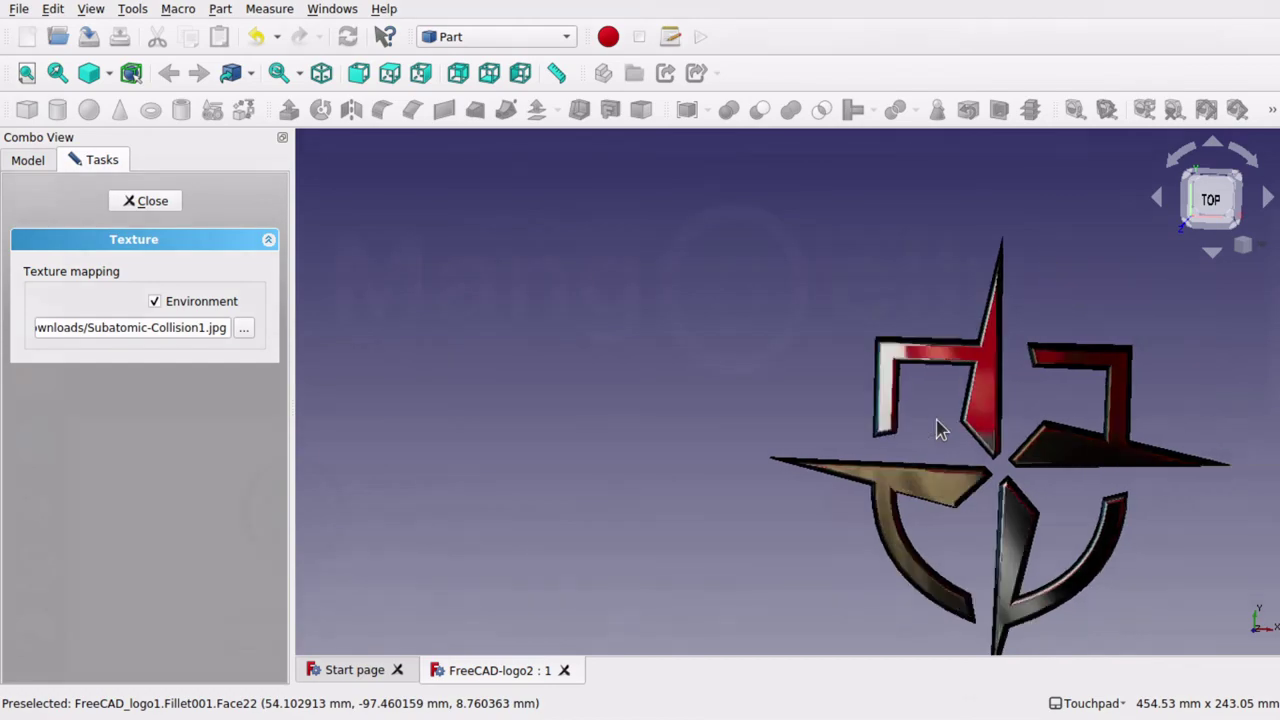